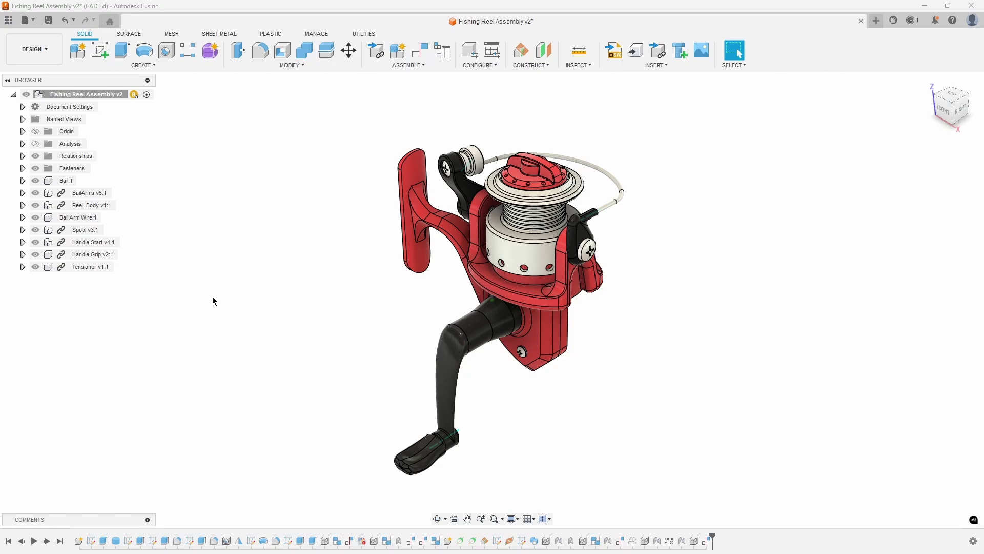
# - Create a new drawing from the design with Full Assembly, ASME standard and C-size sheet
pyautogui.click(33, 21)
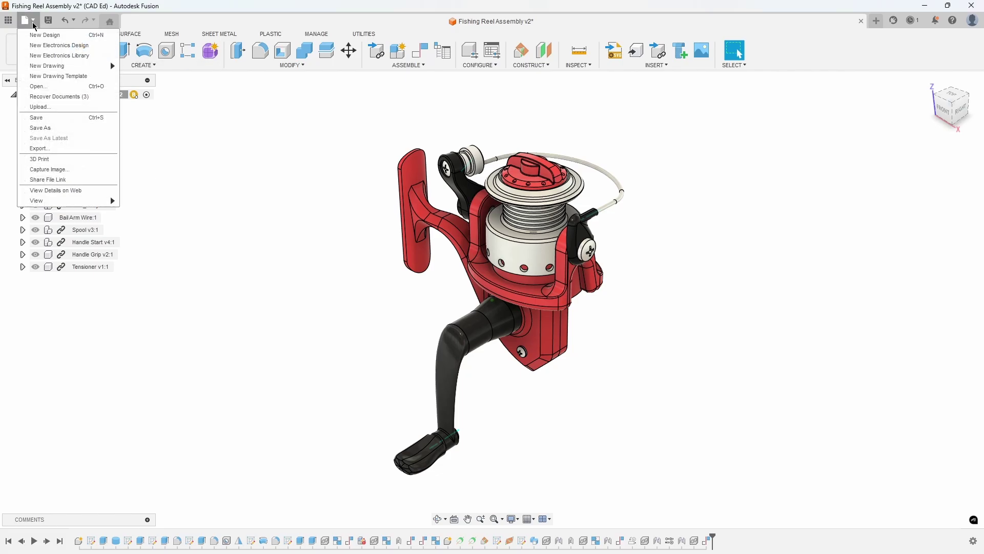
pyautogui.moveTo(69, 66)
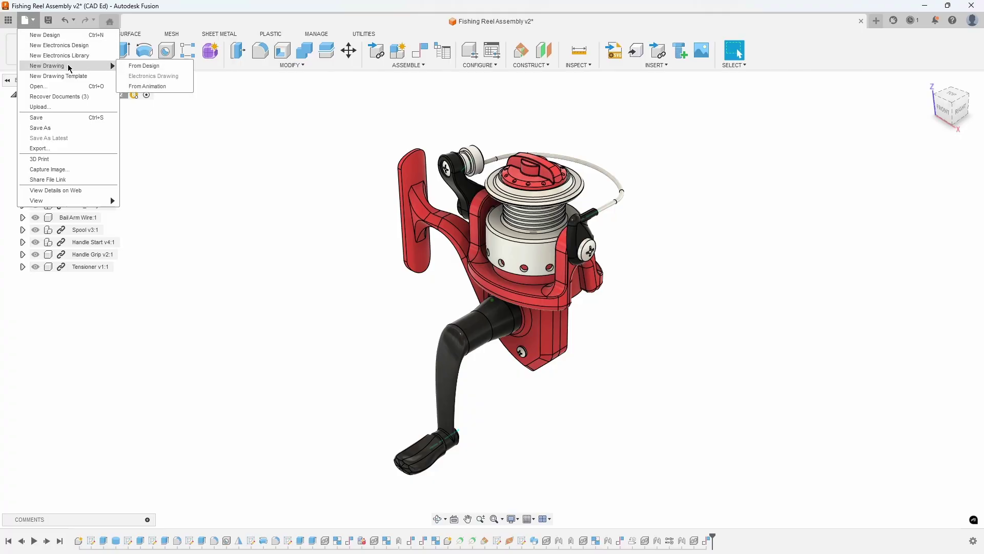
pyautogui.click(168, 67)
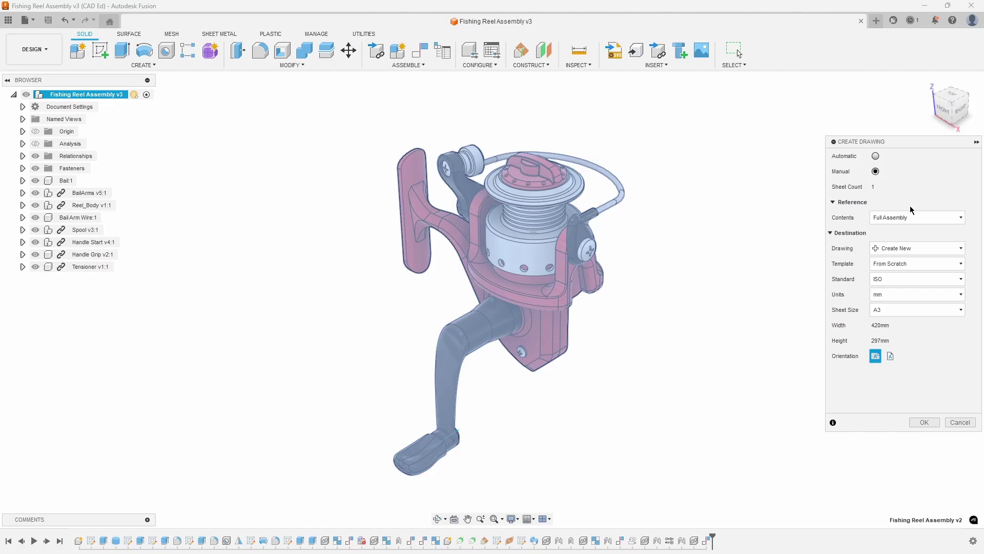
pyautogui.click(923, 221)
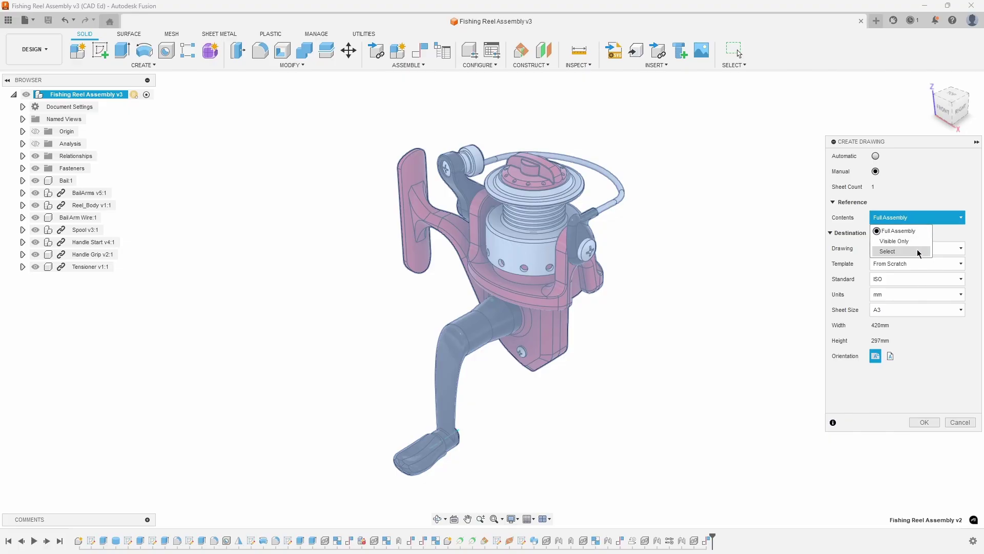
pyautogui.click(922, 231)
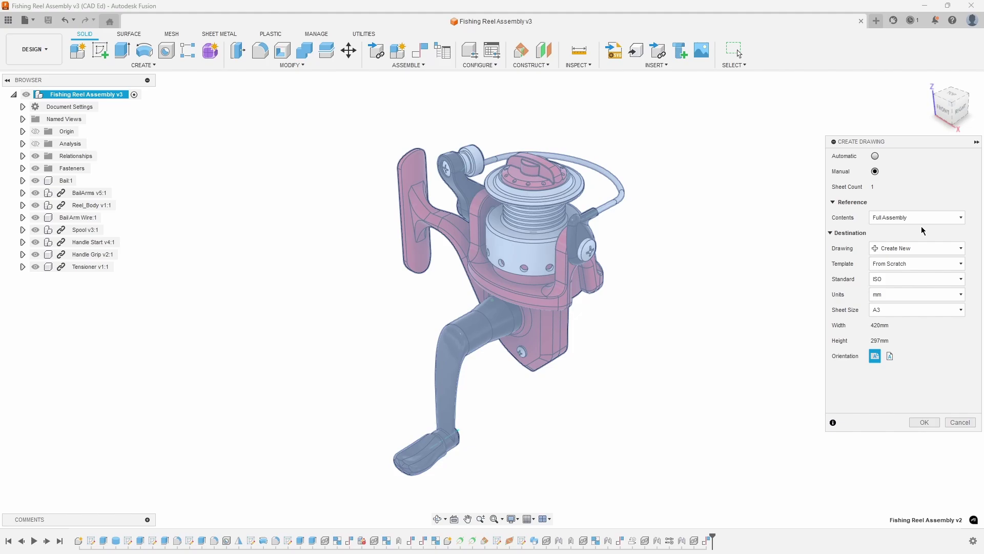
pyautogui.click(908, 280)
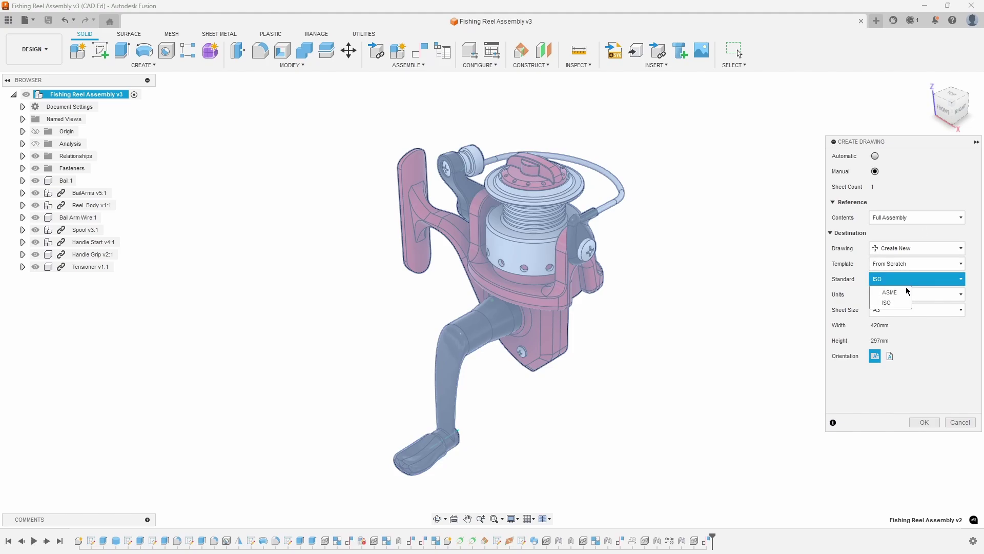
pyautogui.click(906, 293)
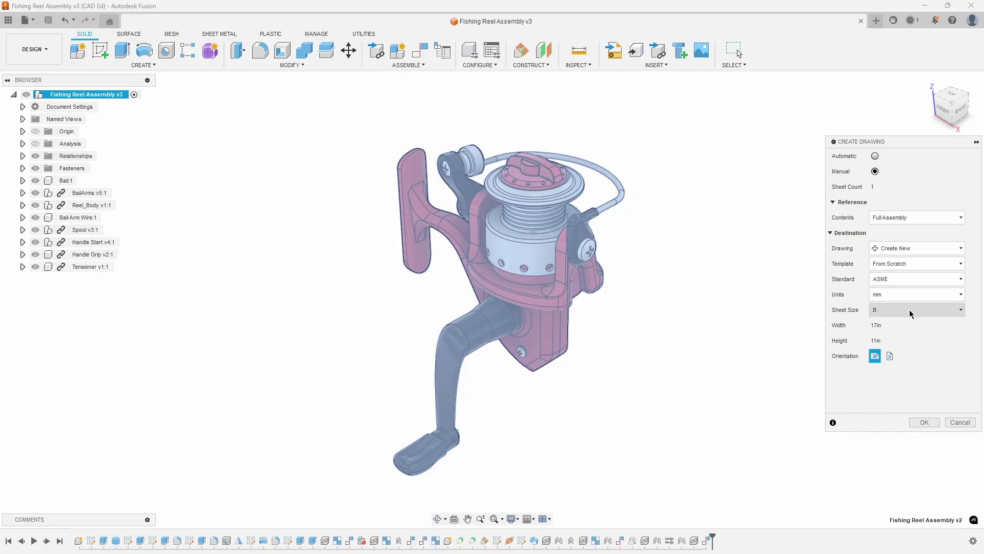
pyautogui.click(911, 311)
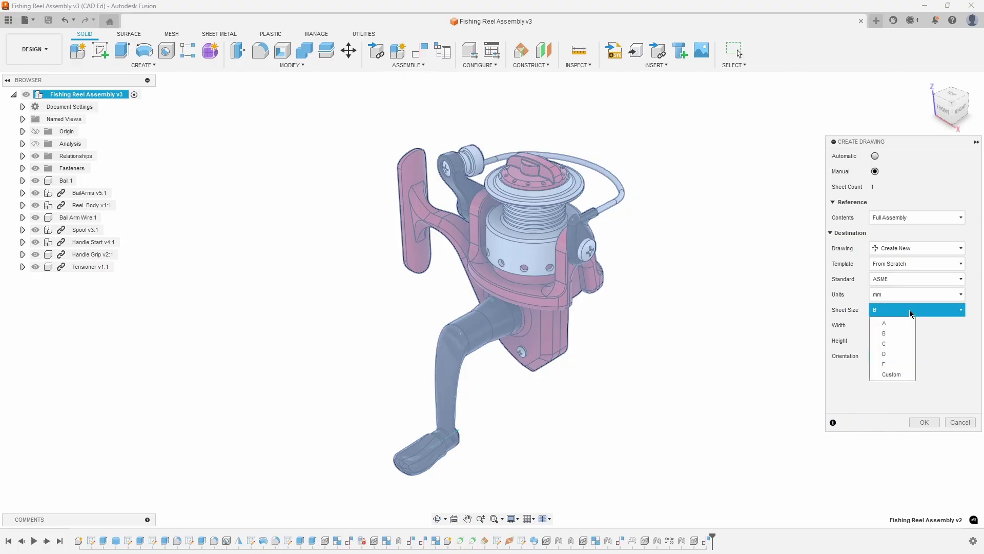
pyautogui.click(901, 345)
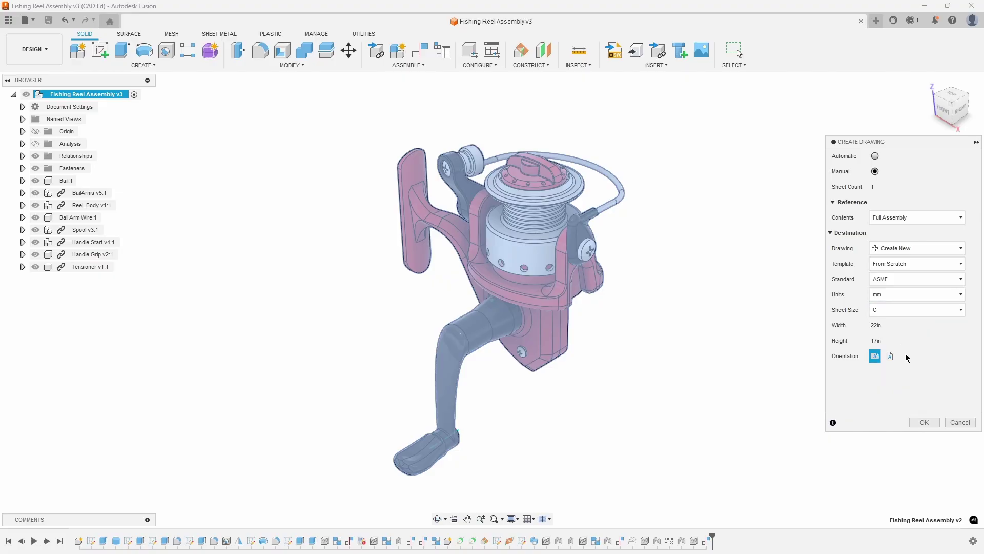
pyautogui.click(918, 421)
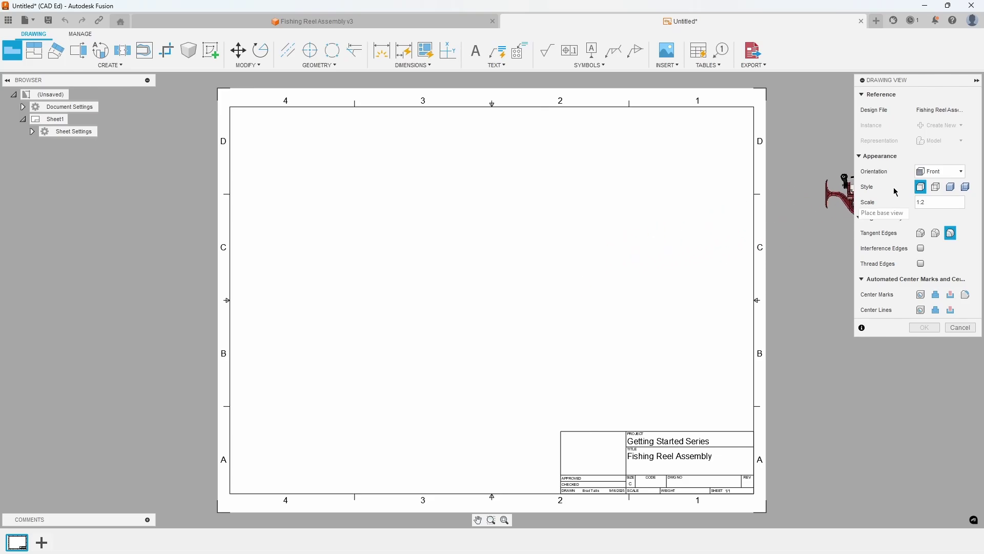
# - Place a shaded NE Isometric base view at 2:1 with full-length tangent edges on the sheet's left
pyautogui.click(947, 175)
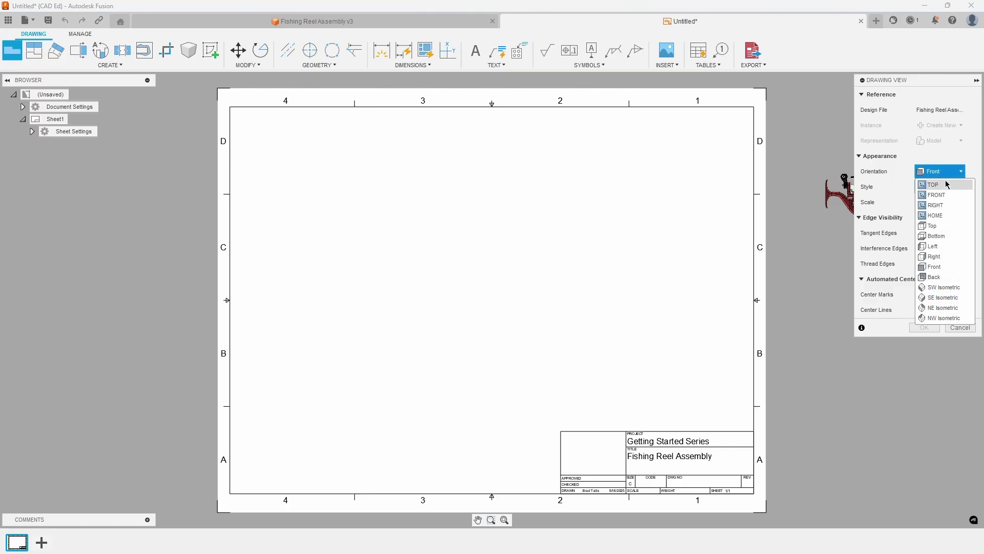
pyautogui.click(961, 308)
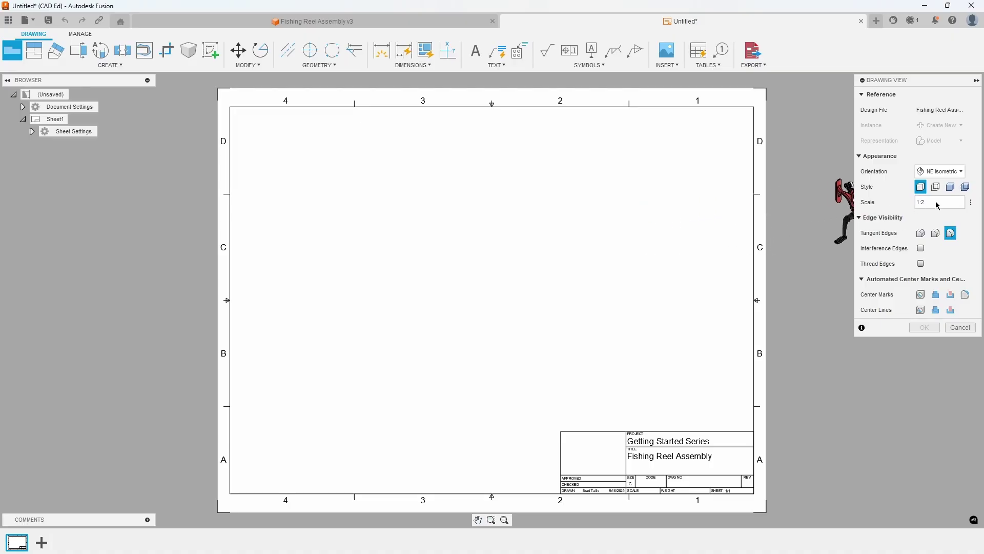
pyautogui.click(971, 203)
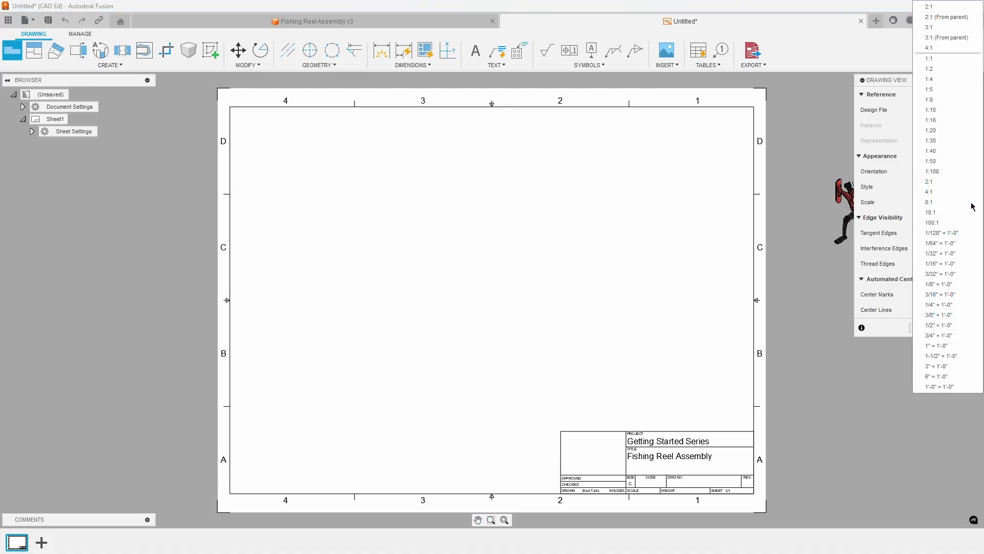
pyautogui.click(945, 7)
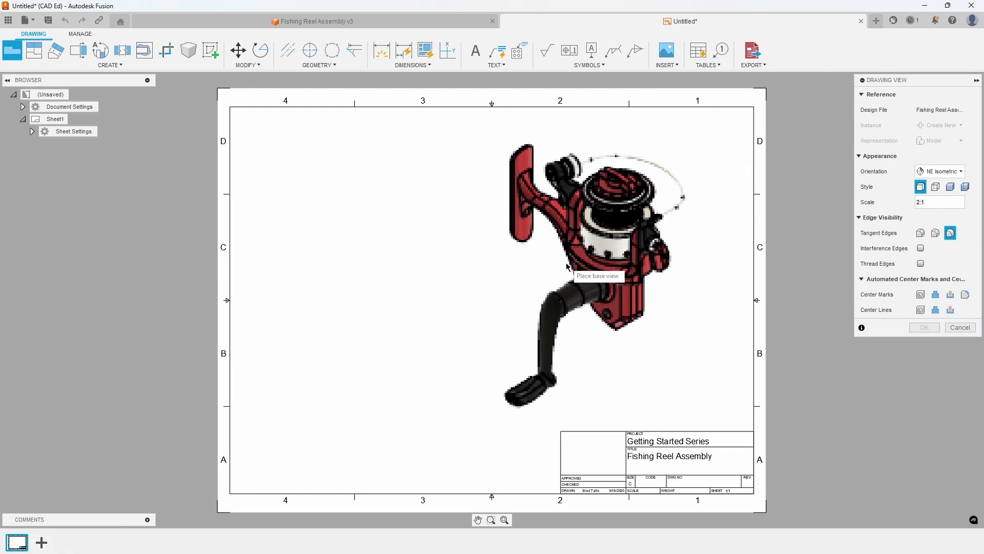
pyautogui.click(950, 188)
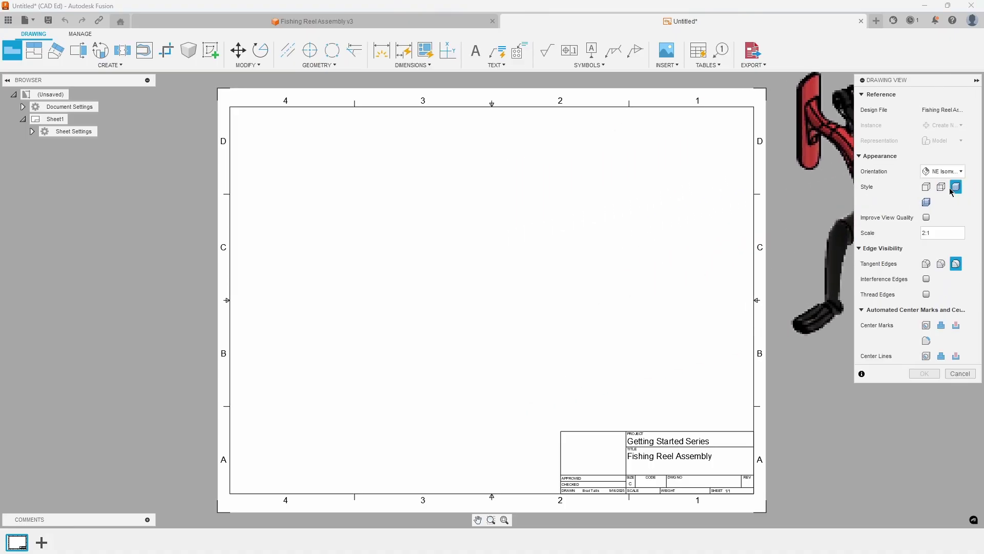
pyautogui.click(927, 264)
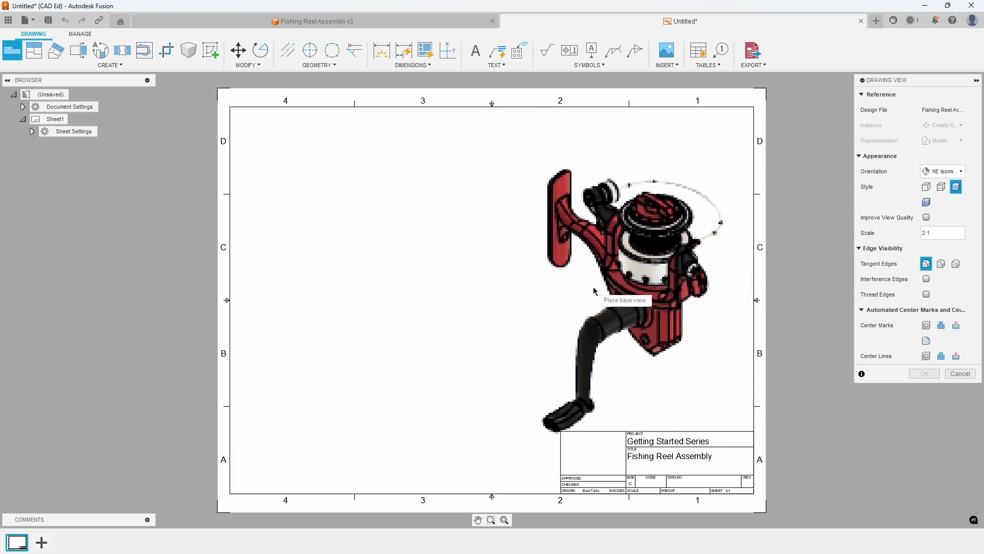
pyautogui.click(357, 296)
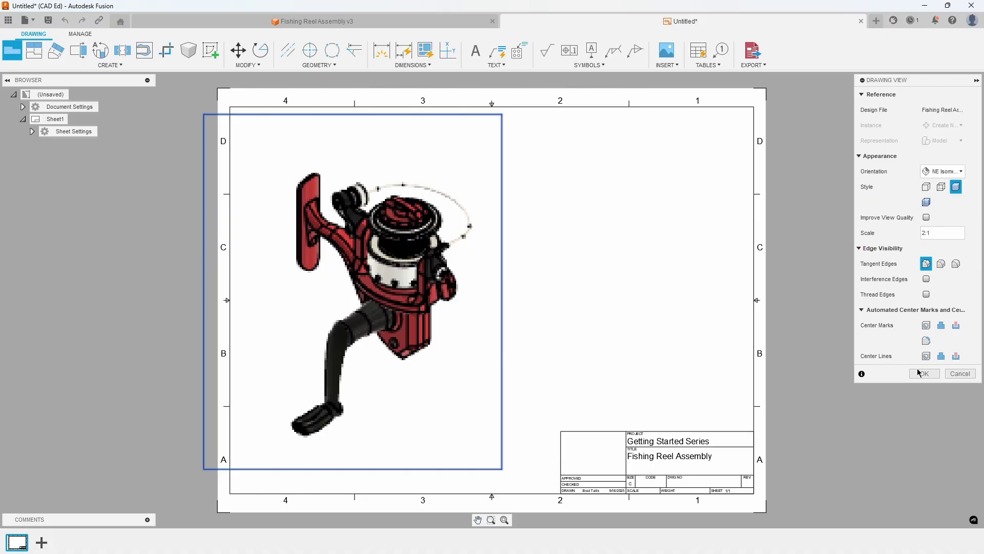
pyautogui.click(923, 373)
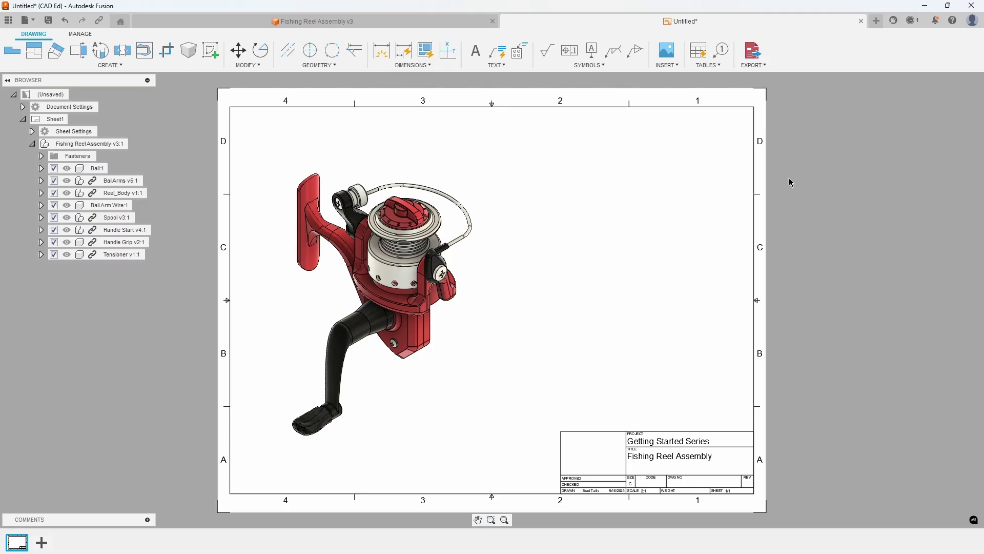
# - Insert a Parts List table at the top-right corner of the sheet
pyautogui.click(700, 56)
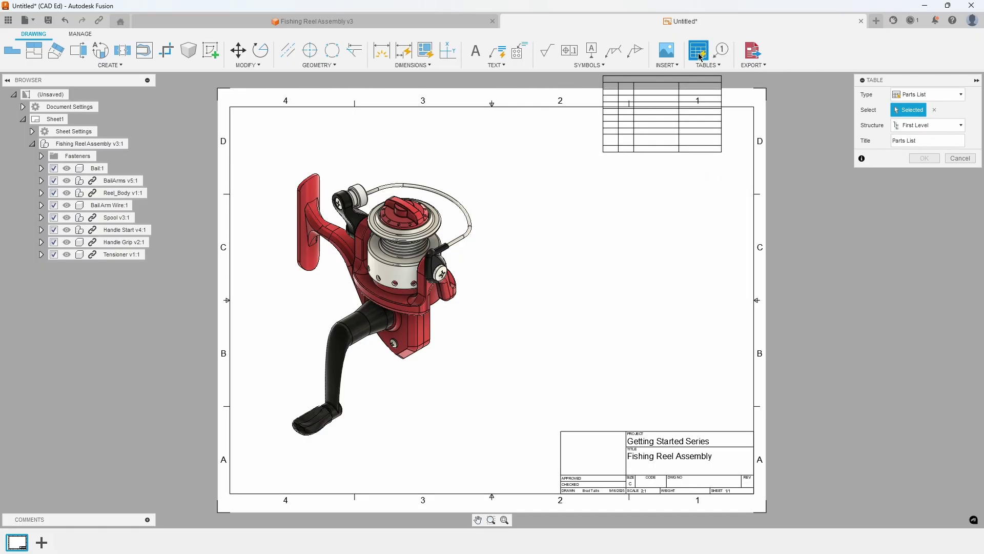
pyautogui.click(935, 95)
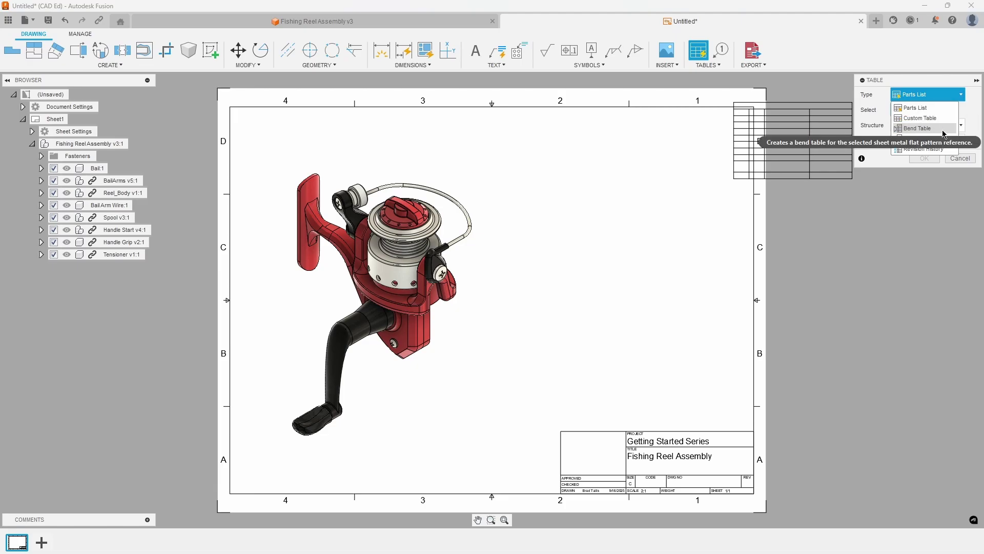
pyautogui.click(942, 95)
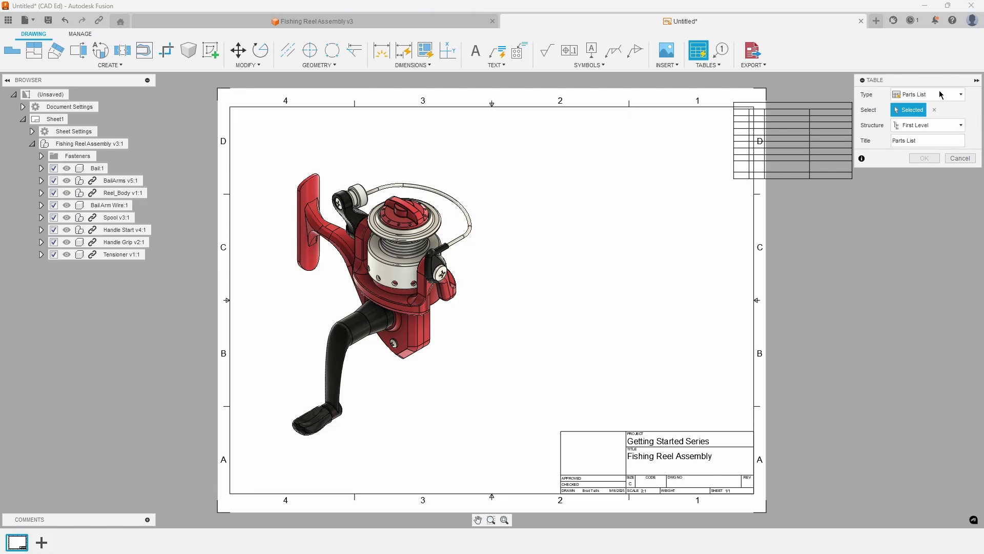
pyautogui.click(754, 111)
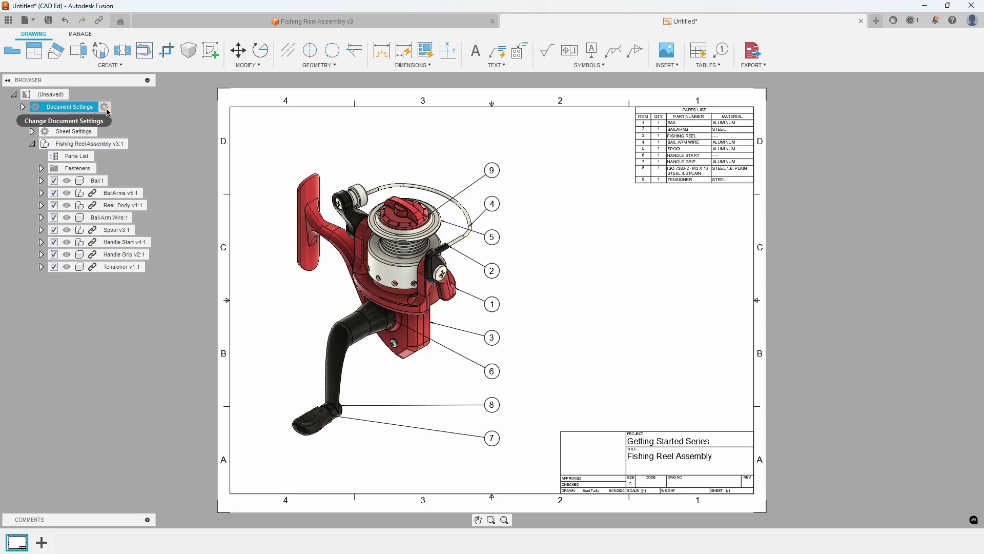
# - Set the document Text Height Group to Large and toggle Trailing Zeros under Units
pyautogui.click(107, 109)
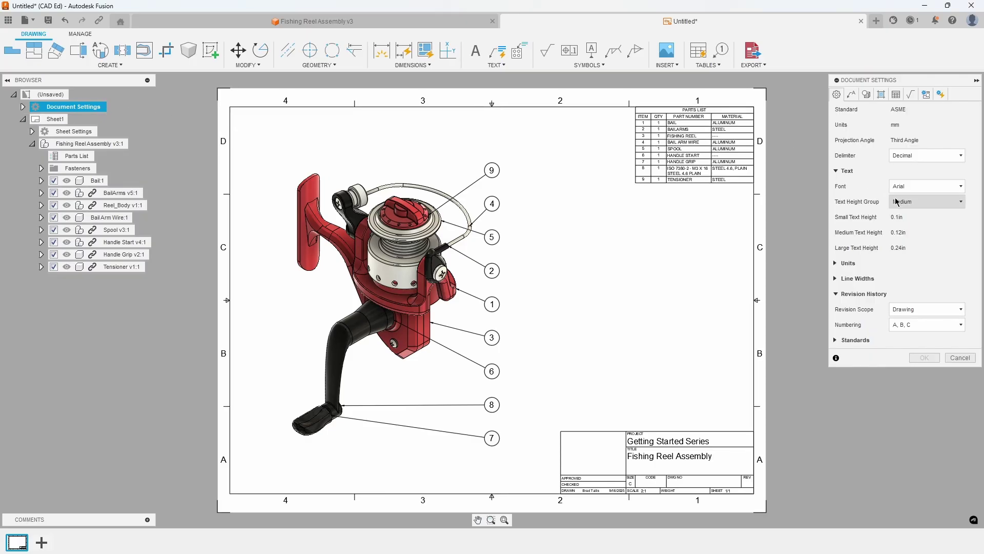
pyautogui.click(918, 205)
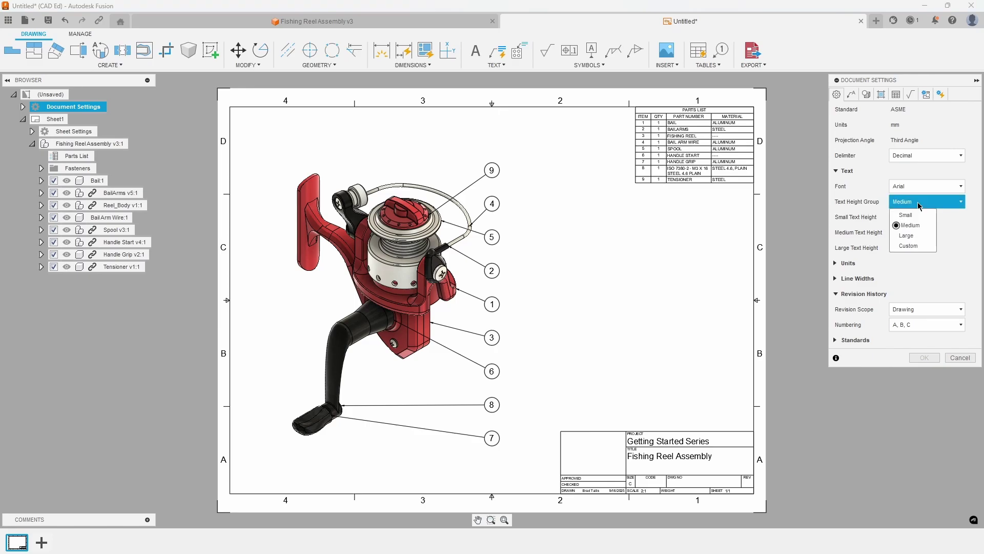
pyautogui.click(917, 237)
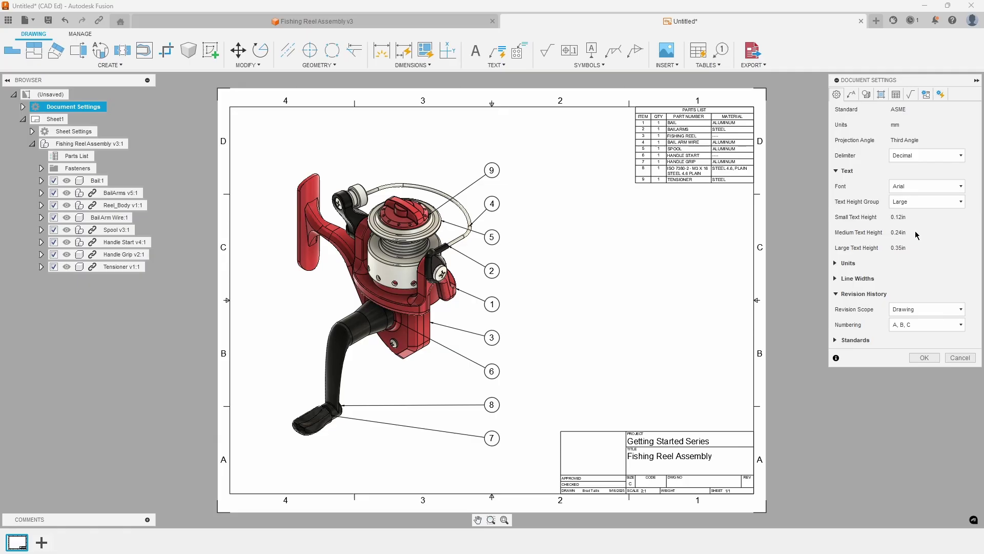
pyautogui.click(835, 264)
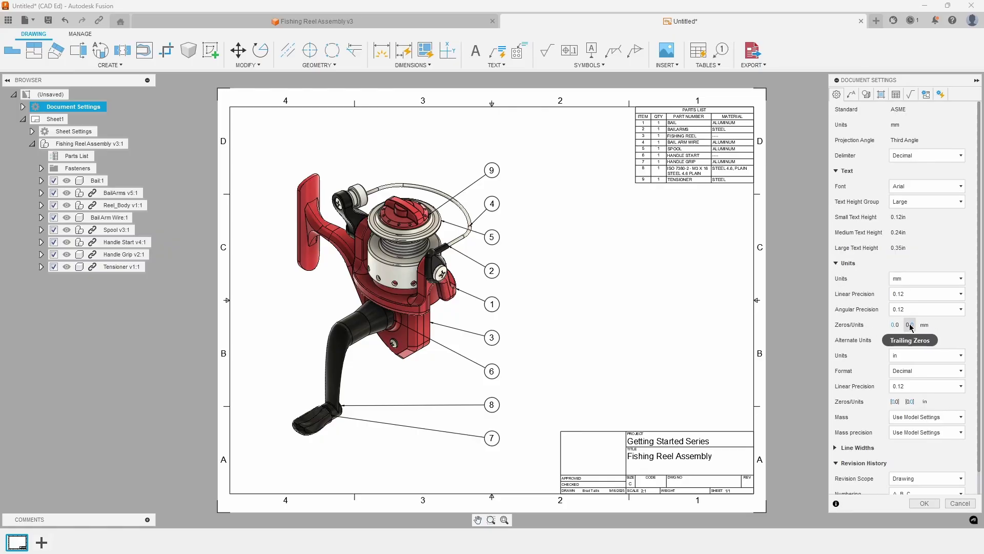
pyautogui.click(909, 325)
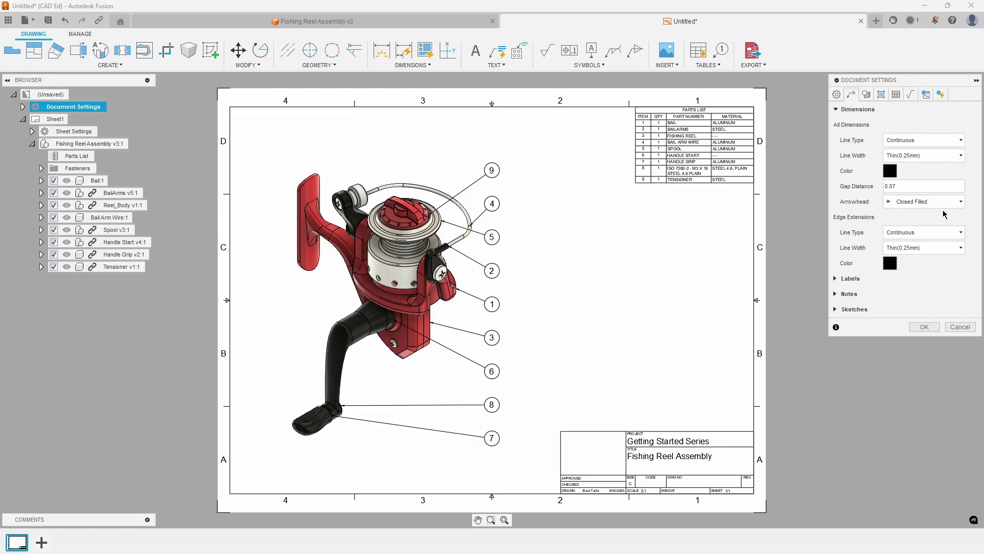
pyautogui.click(926, 327)
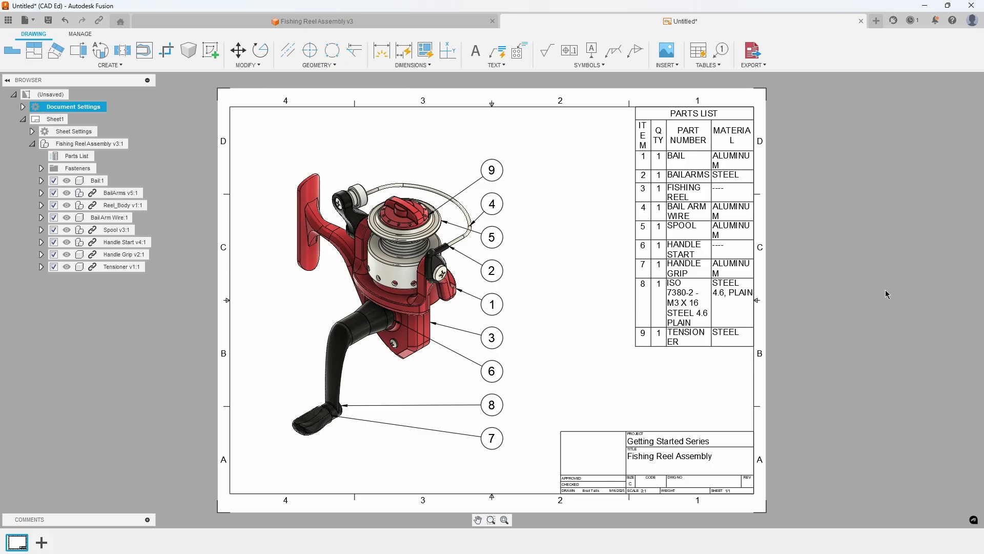
# - Widen the parts list's ITEM, QTY and PART NUMBER columns and nudge the reel view upward
pyautogui.click(635, 120)
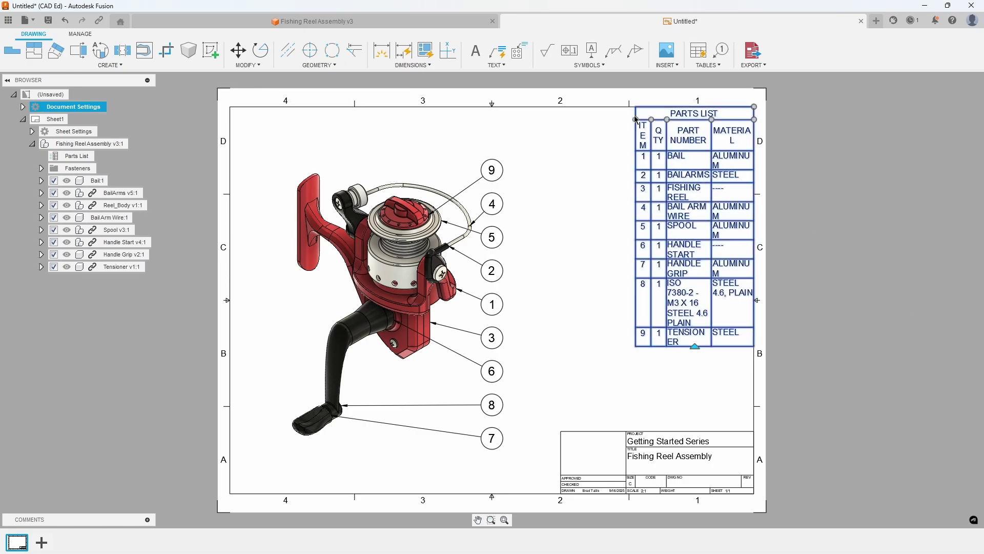
pyautogui.moveTo(635, 119); pyautogui.dragTo(562, 122)
pyautogui.moveTo(651, 120); pyautogui.dragTo(590, 122)
pyautogui.moveTo(666, 121); pyautogui.dragTo(615, 123)
pyautogui.moveTo(712, 120); pyautogui.dragTo(694, 123)
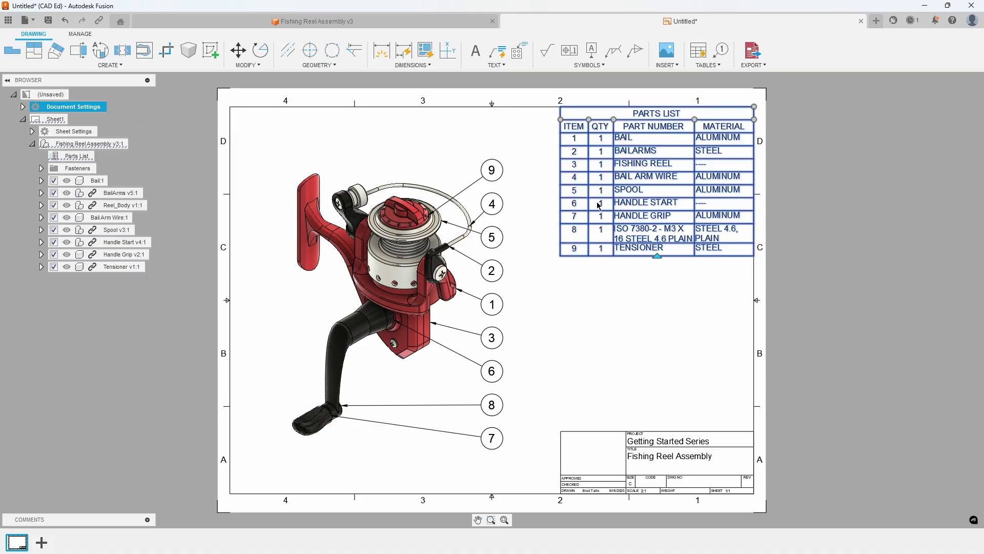
pyautogui.click(421, 251)
pyautogui.moveTo(421, 251)
pyautogui.mouseDown()
pyautogui.moveTo(410, 237)
pyautogui.moveTo(419, 229)
pyautogui.mouseUp()
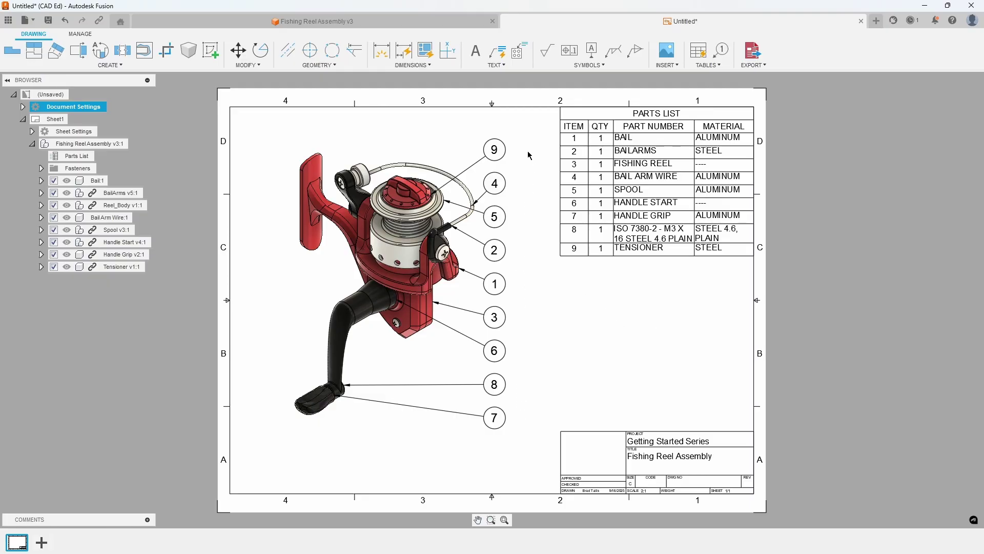
# - Renumber the nine reel balloons 1 through 9 in top-to-bottom order
pyautogui.click(712, 65)
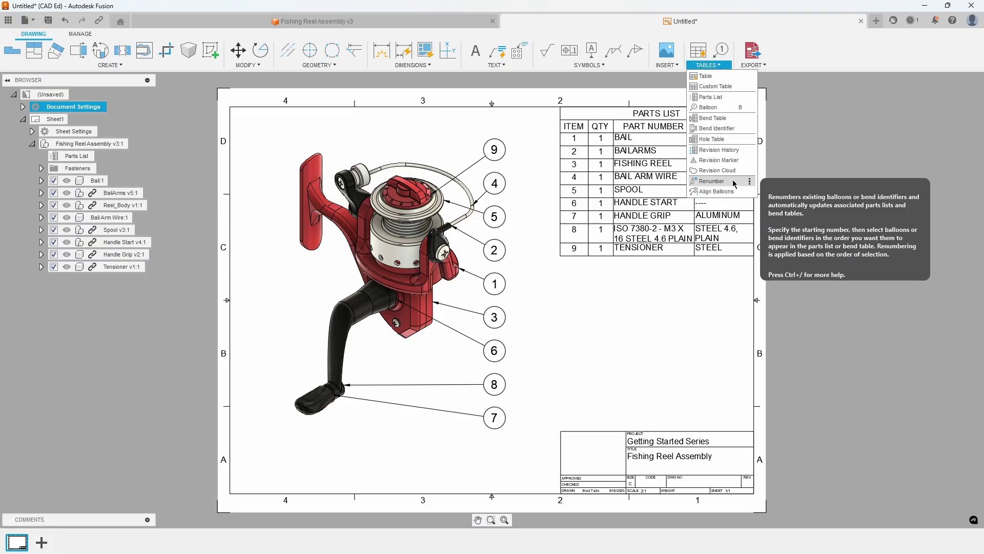
pyautogui.click(711, 181)
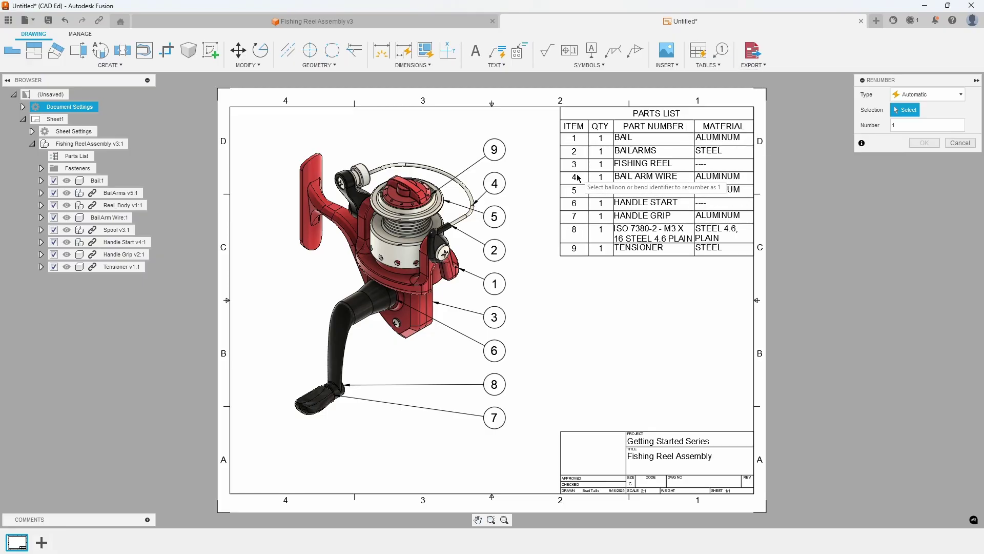
pyautogui.click(496, 151)
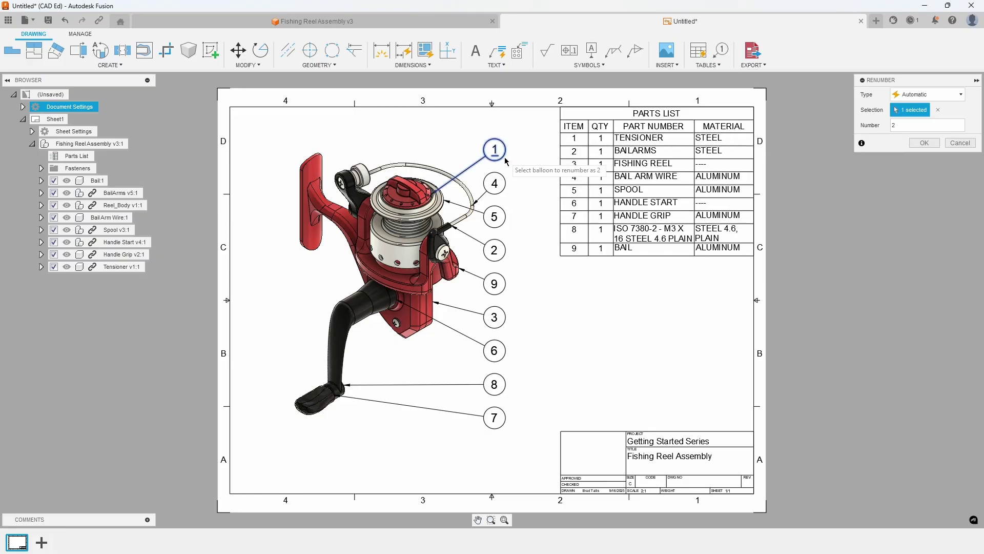
pyautogui.click(499, 187)
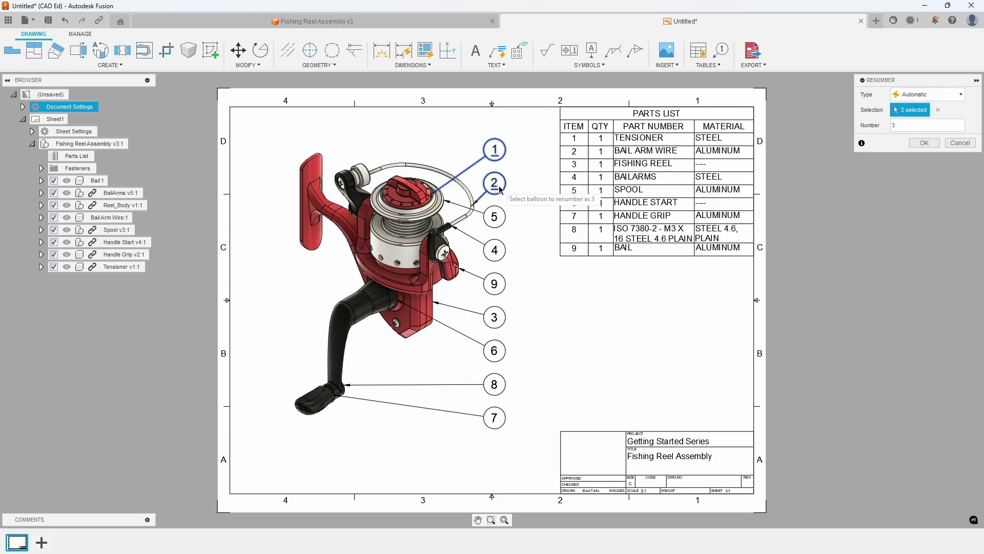
pyautogui.click(496, 217)
pyautogui.click(496, 250)
pyautogui.click(495, 283)
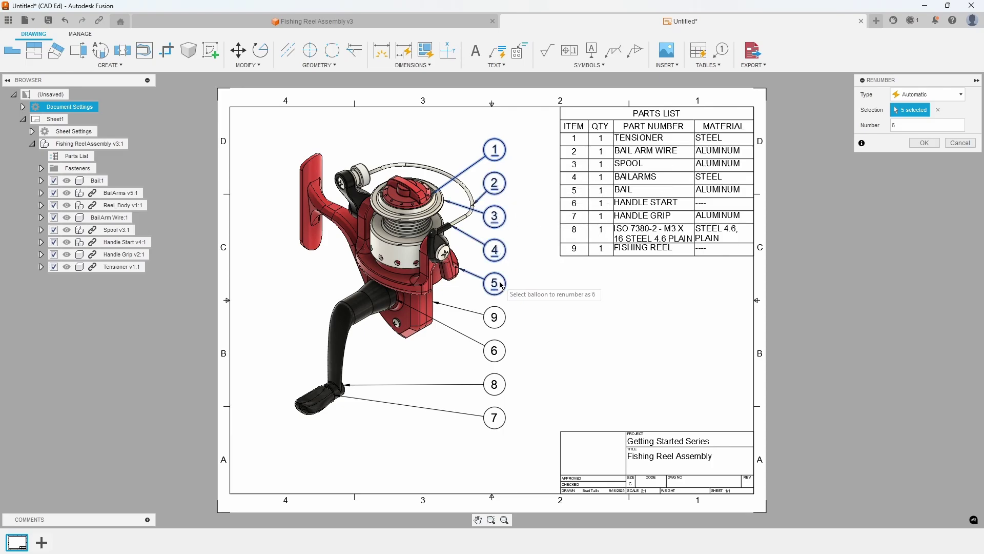
pyautogui.click(497, 316)
pyautogui.click(497, 352)
pyautogui.click(497, 384)
pyautogui.click(495, 418)
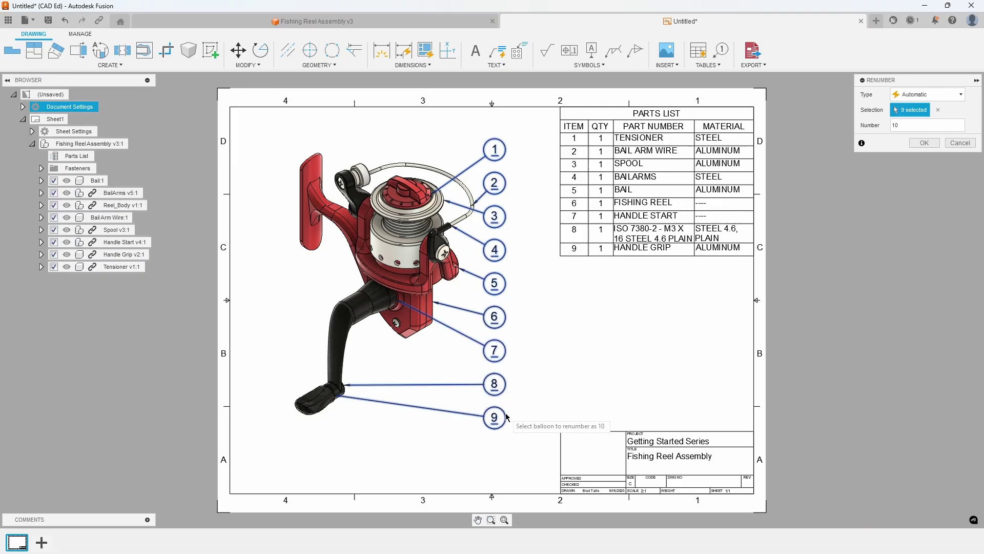
pyautogui.click(924, 144)
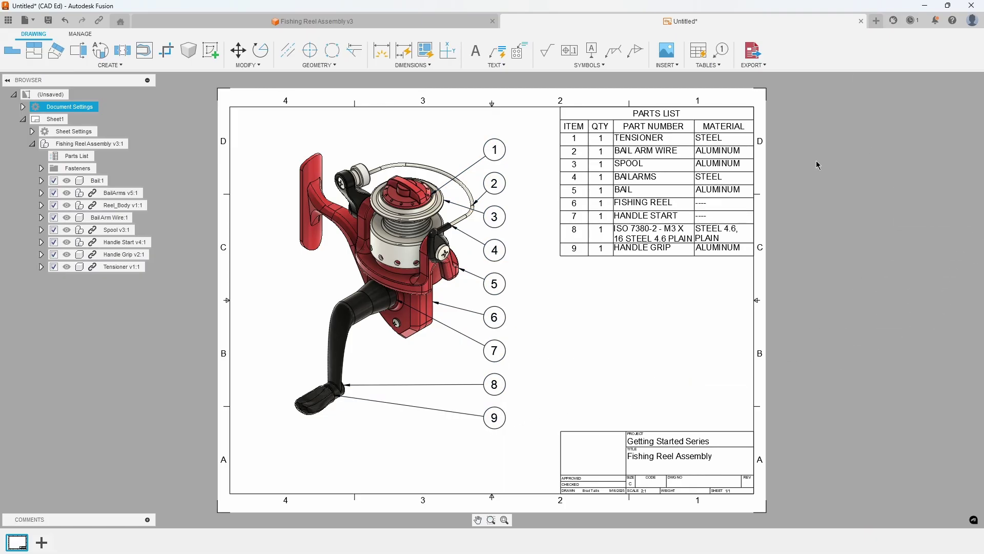
# - Add Sheet2 and place a front base view of the reel at 3:1 scale
pyautogui.click(42, 543)
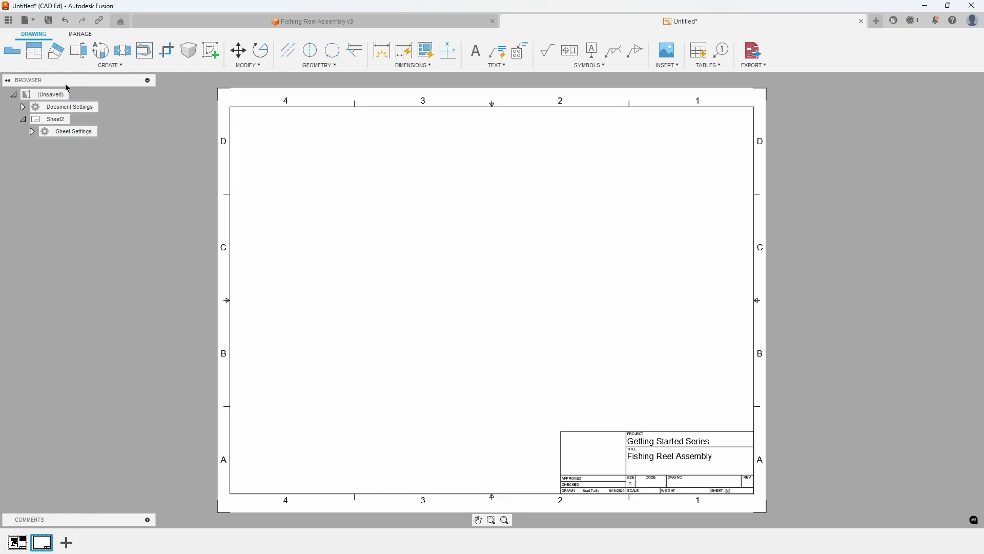
pyautogui.click(13, 50)
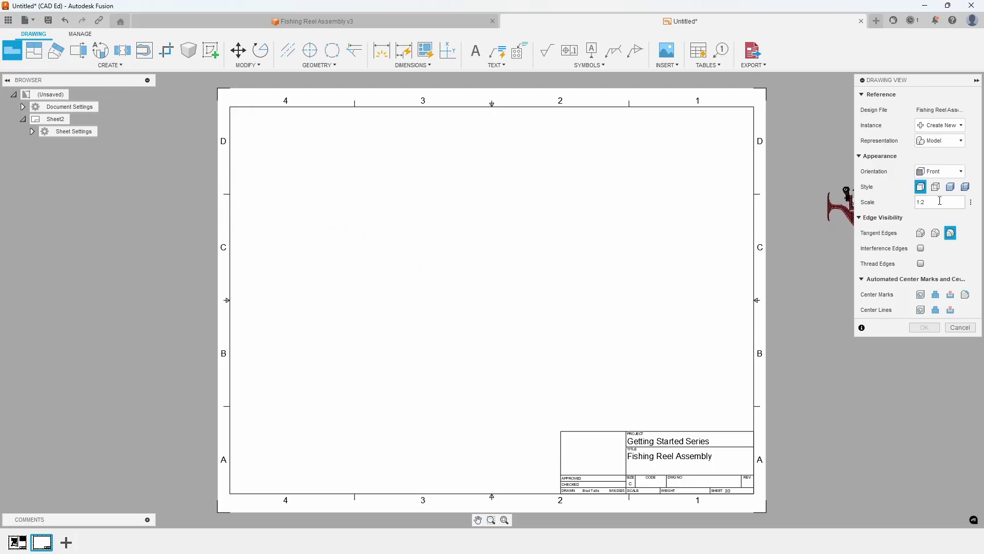
pyautogui.doubleClick(918, 202)
pyautogui.write('3:1')
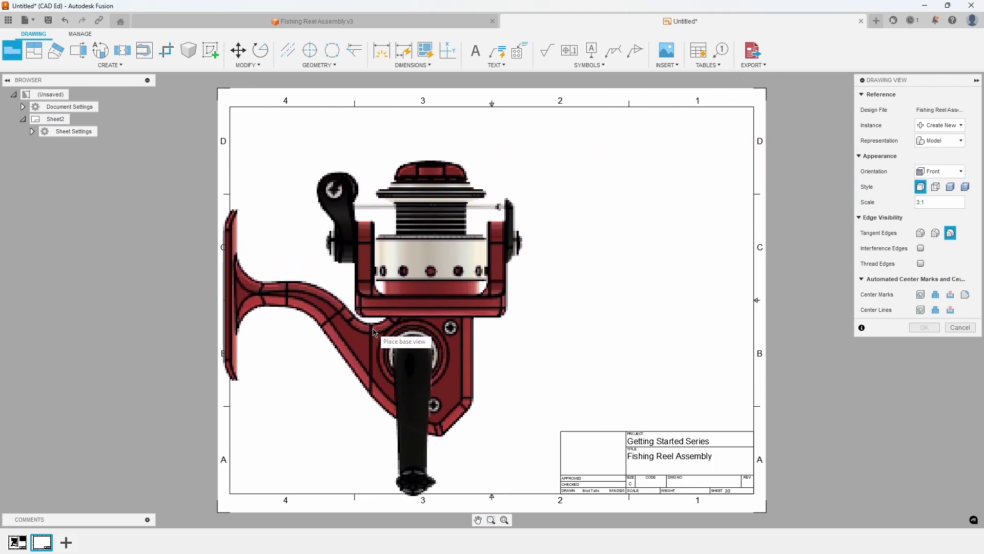
pyautogui.click(372, 333)
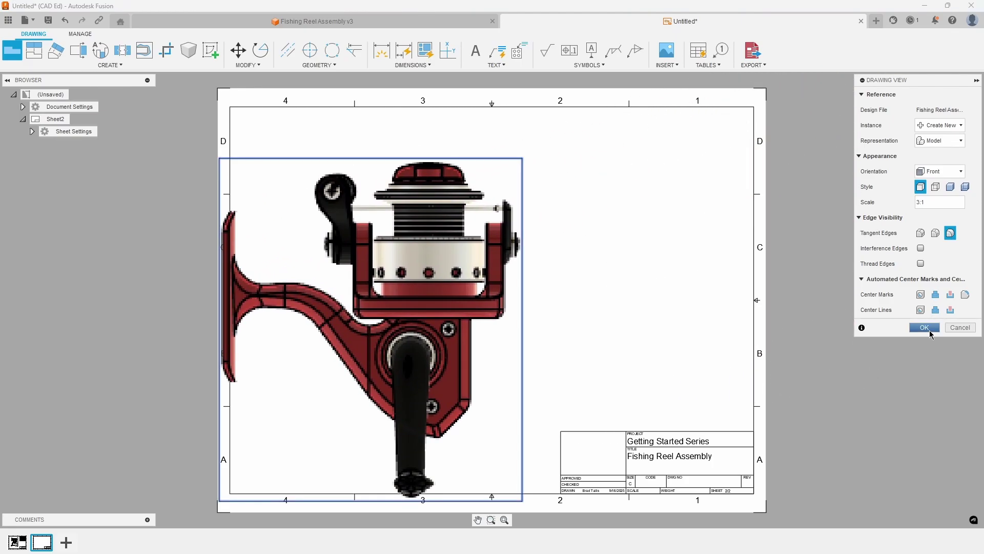
pyautogui.click(926, 328)
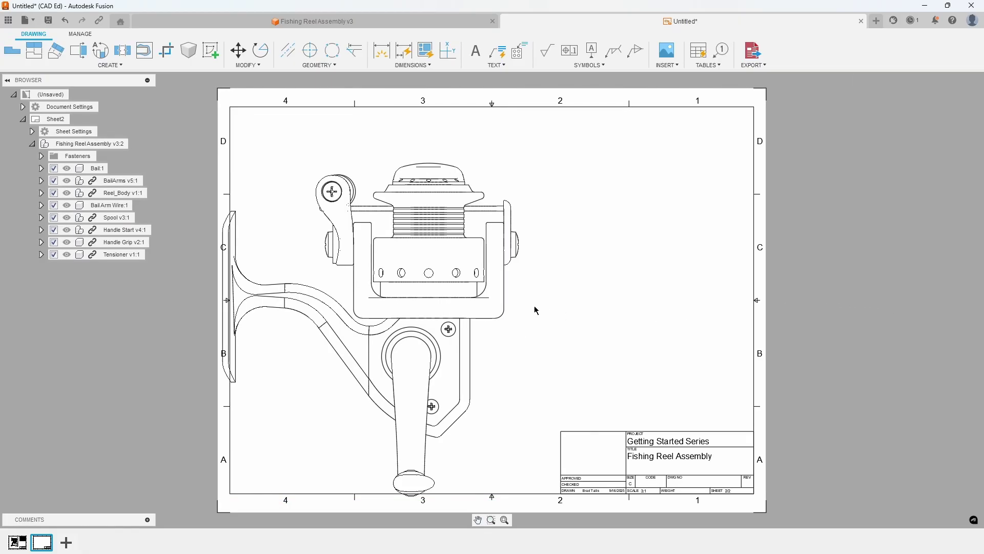
# - Suppress everything except the Spool, then project a top view and an isometric view
pyautogui.rightClick(120, 218)
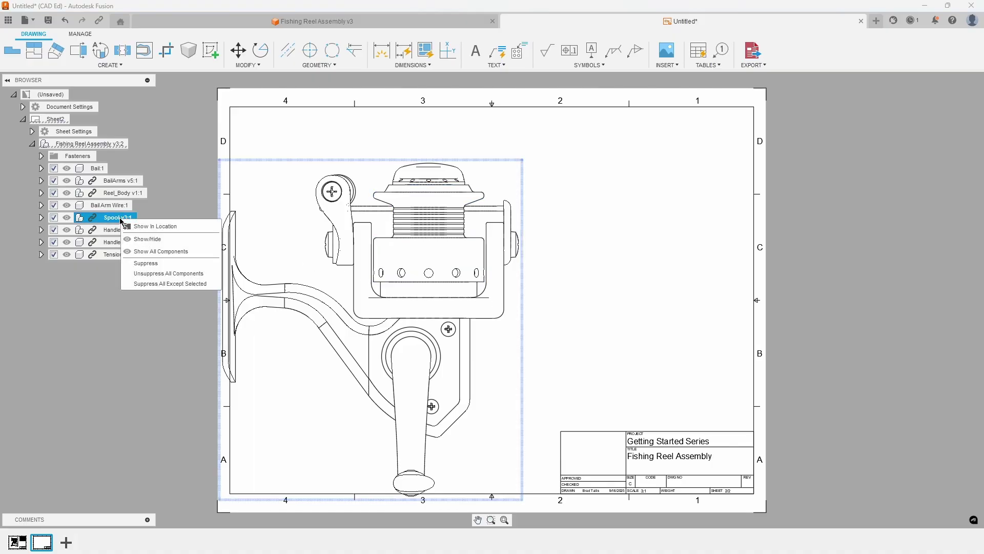
pyautogui.click(168, 285)
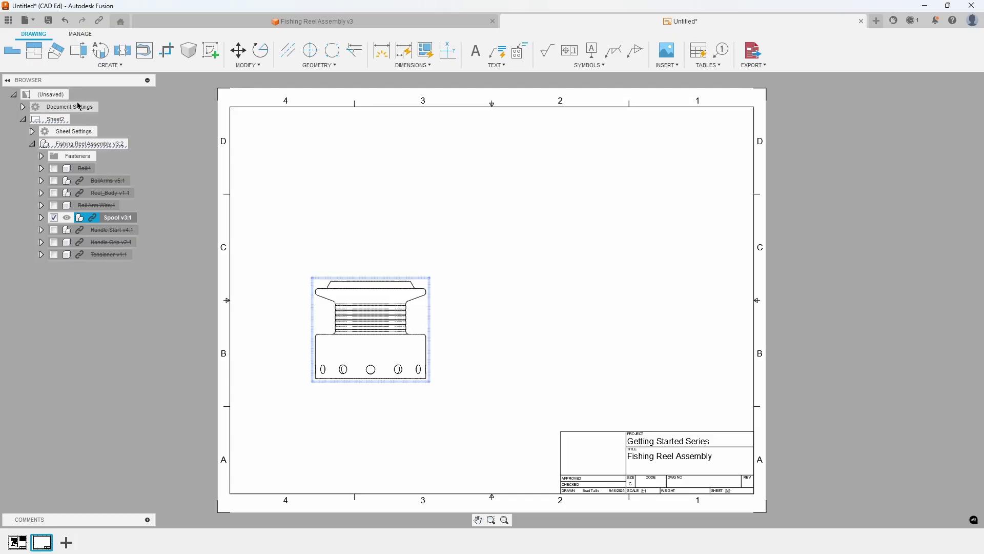
pyautogui.click(36, 51)
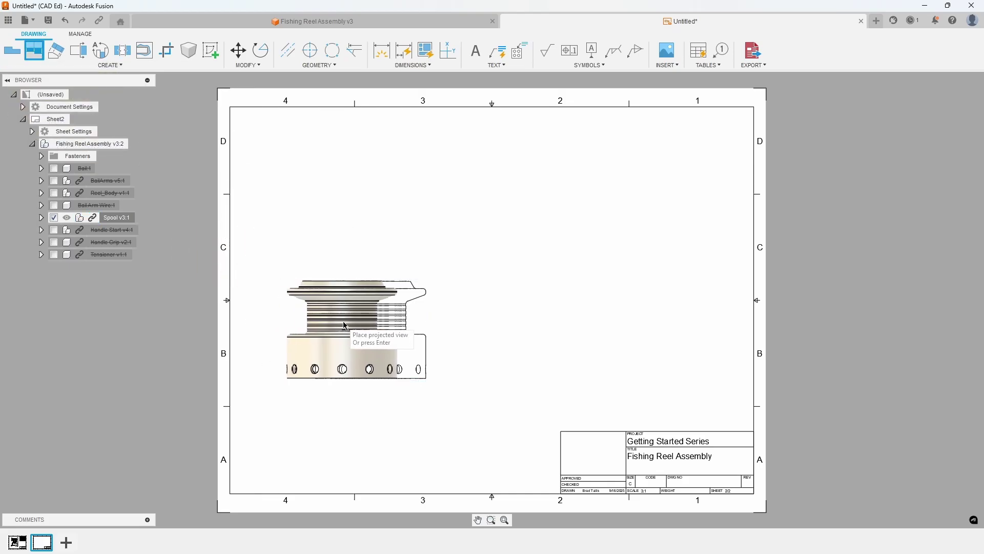
pyautogui.click(361, 193)
pyautogui.click(660, 210)
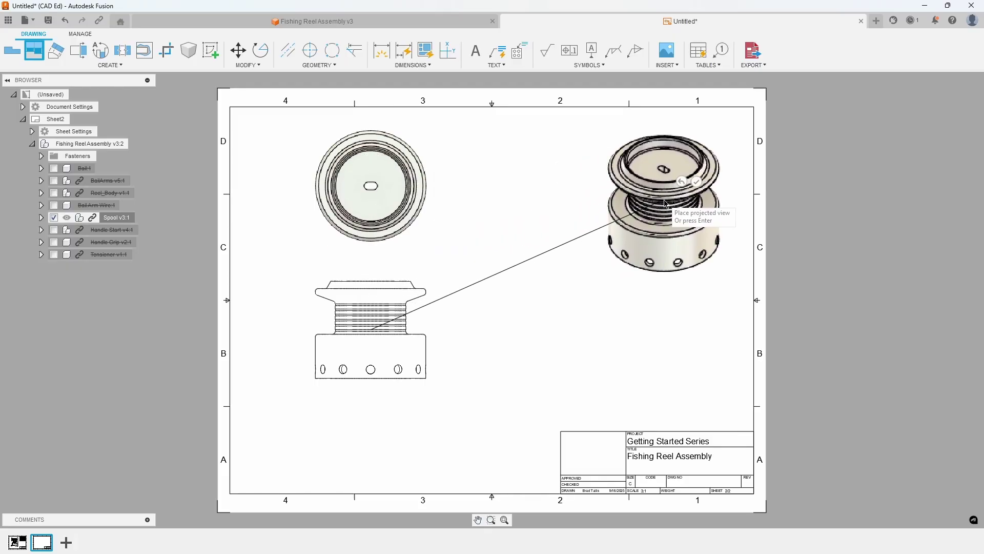
pyautogui.click(697, 183)
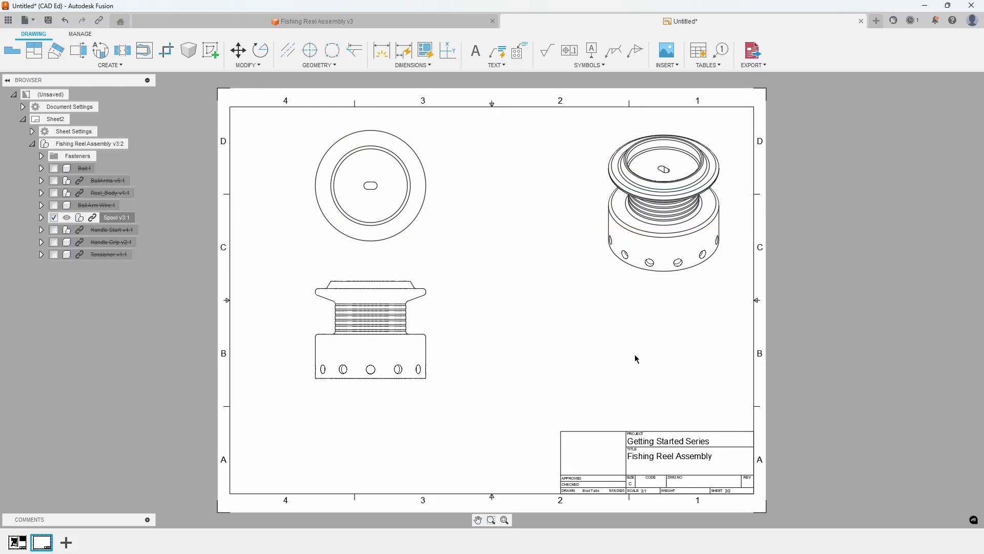
# - Change the isometric spool view's style to Shaded through Edit View
pyautogui.click(698, 147)
pyautogui.rightClick(698, 135)
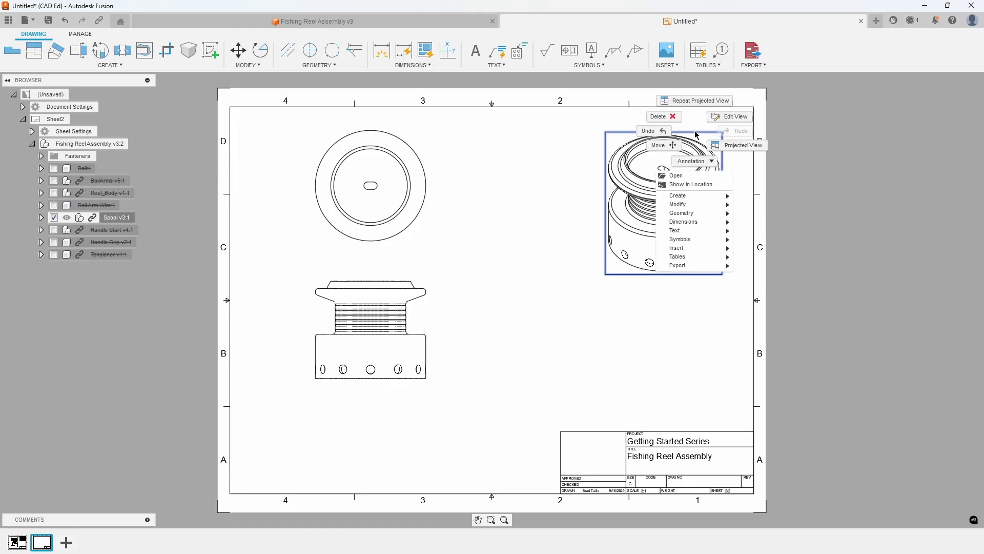
pyautogui.click(735, 122)
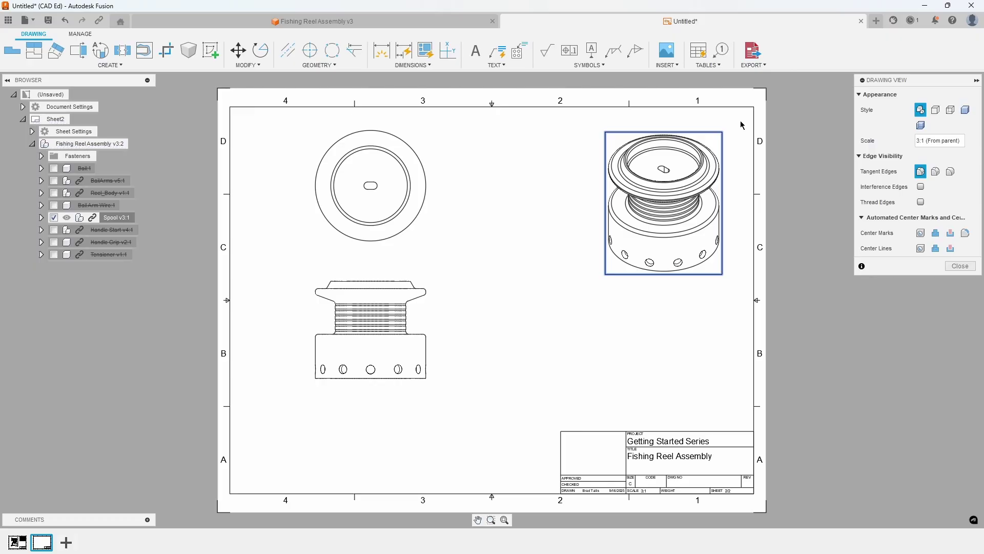
pyautogui.click(965, 110)
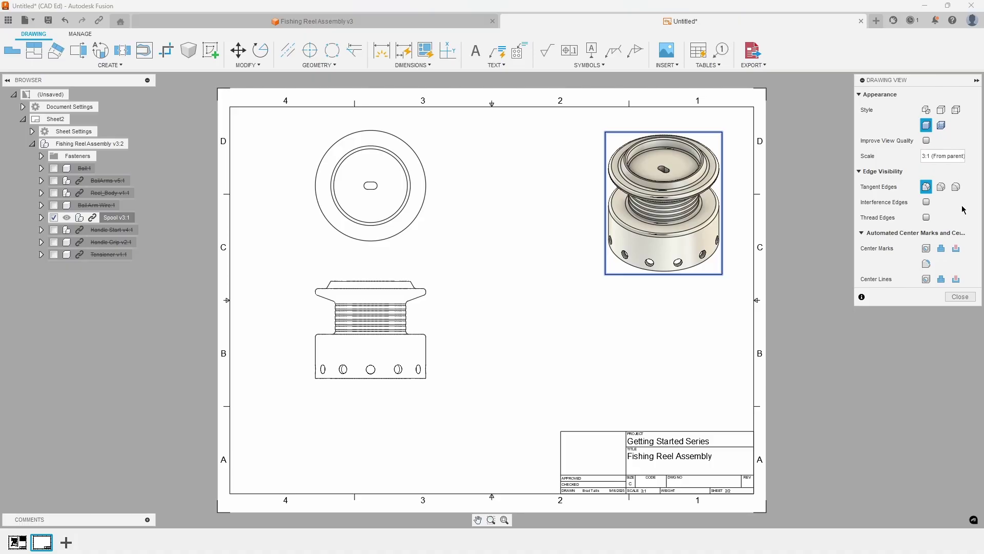
pyautogui.click(956, 297)
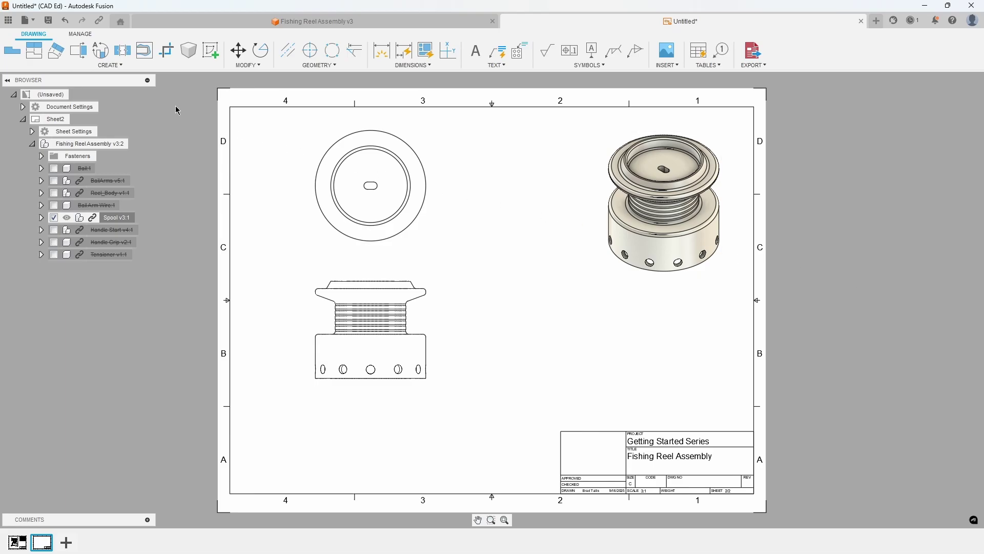
# - Cut section A-A horizontally across the spool's top view and place the hatched section beside it
pyautogui.click(80, 51)
pyautogui.click(323, 157)
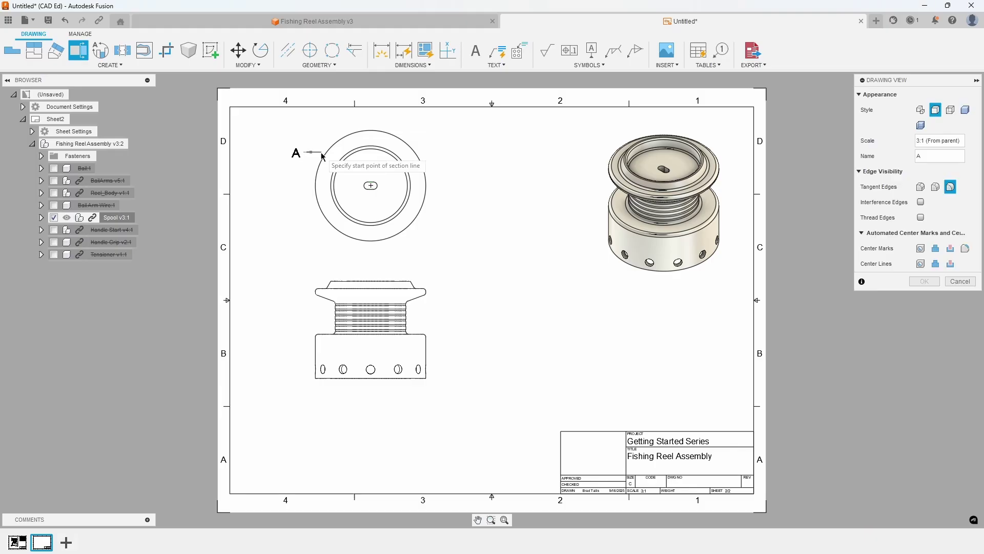
pyautogui.click(296, 186)
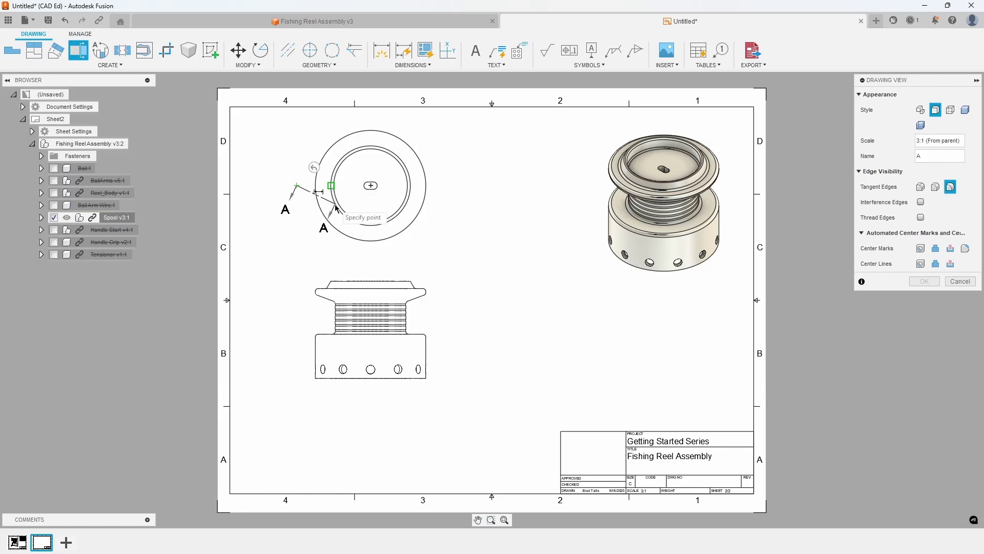
pyautogui.click(446, 186)
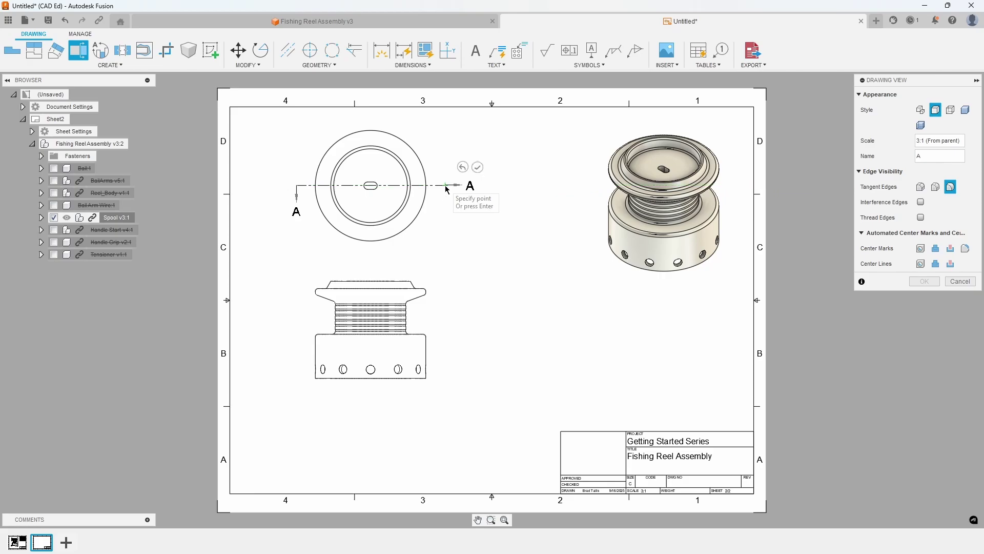
pyautogui.click(478, 168)
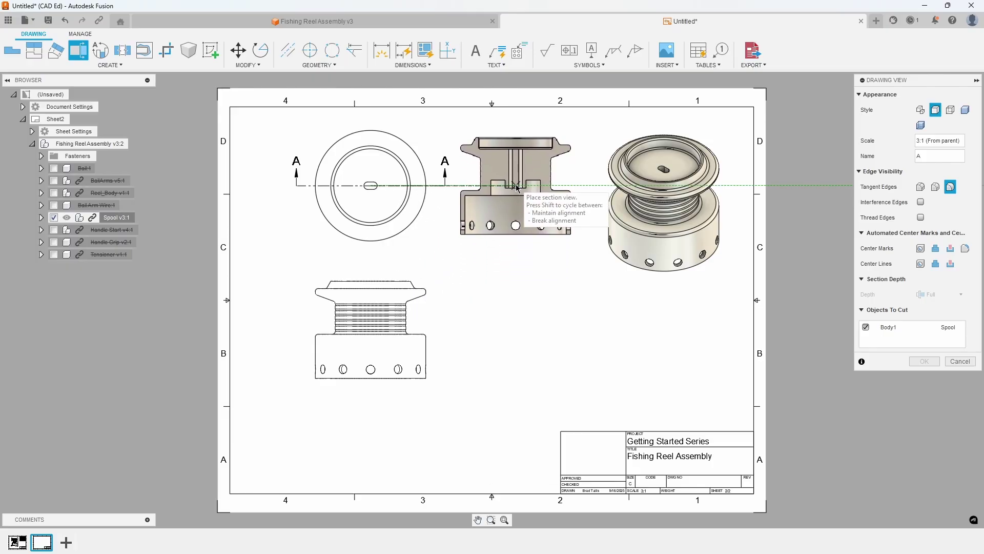
pyautogui.click(517, 189)
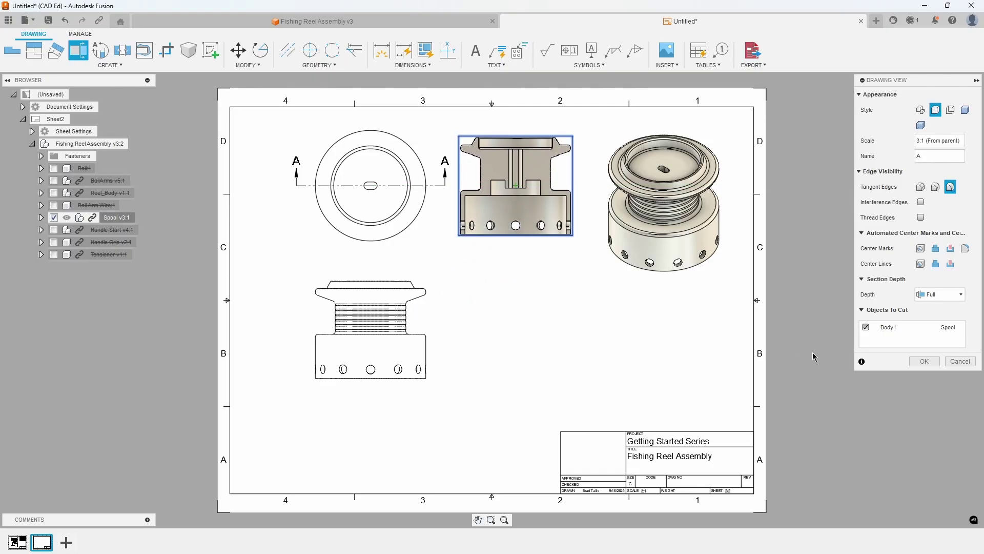
pyautogui.click(925, 362)
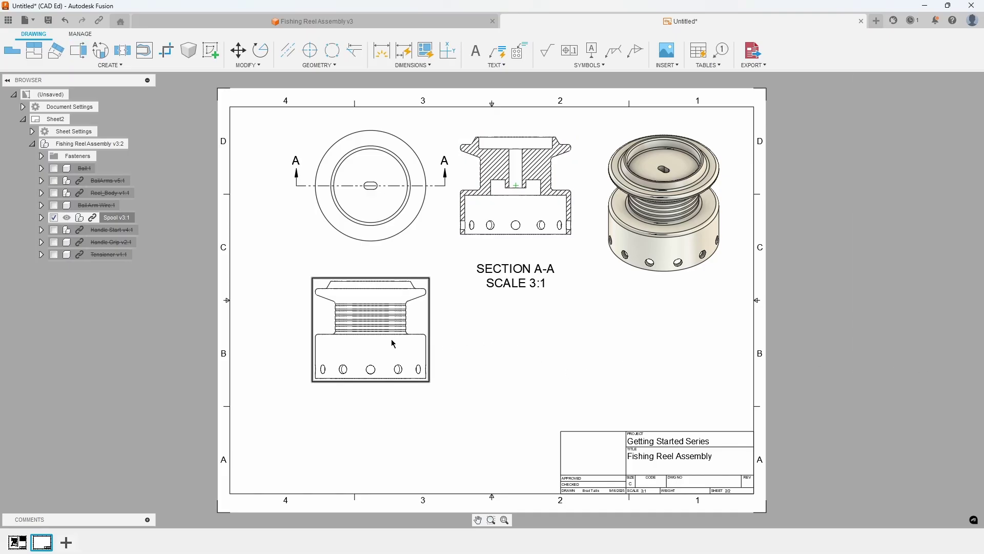
# - Shift the spool front view, then dimension the spool's top edge as Ø27
pyautogui.moveTo(391, 339); pyautogui.dragTo(368, 348)
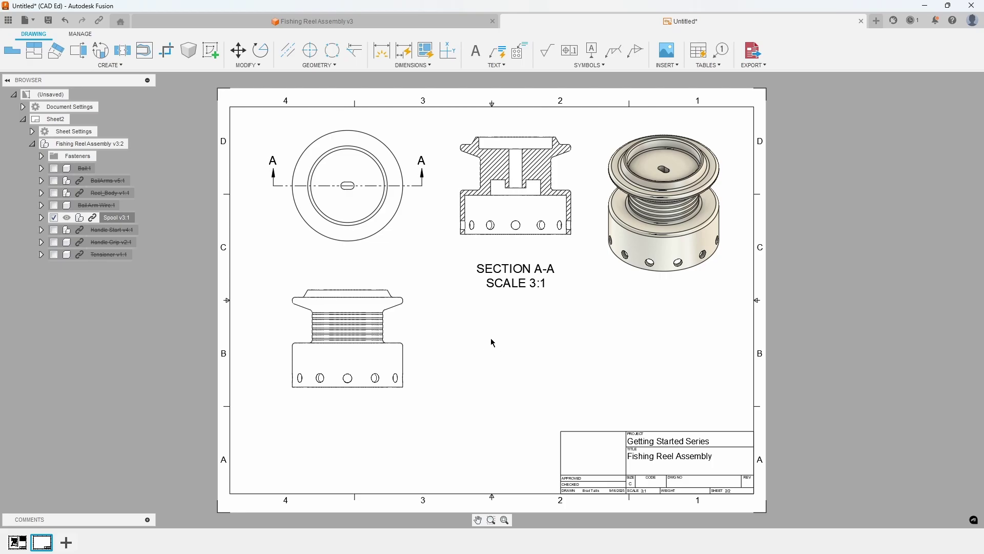
pyautogui.click(382, 51)
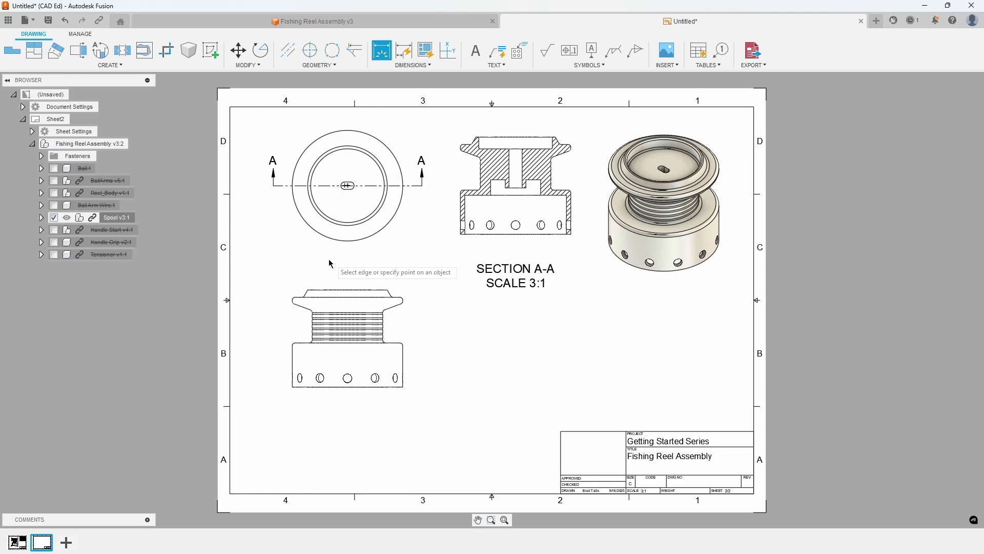
pyautogui.scroll(2, 323, 262)
pyautogui.scroll(2, 328, 269)
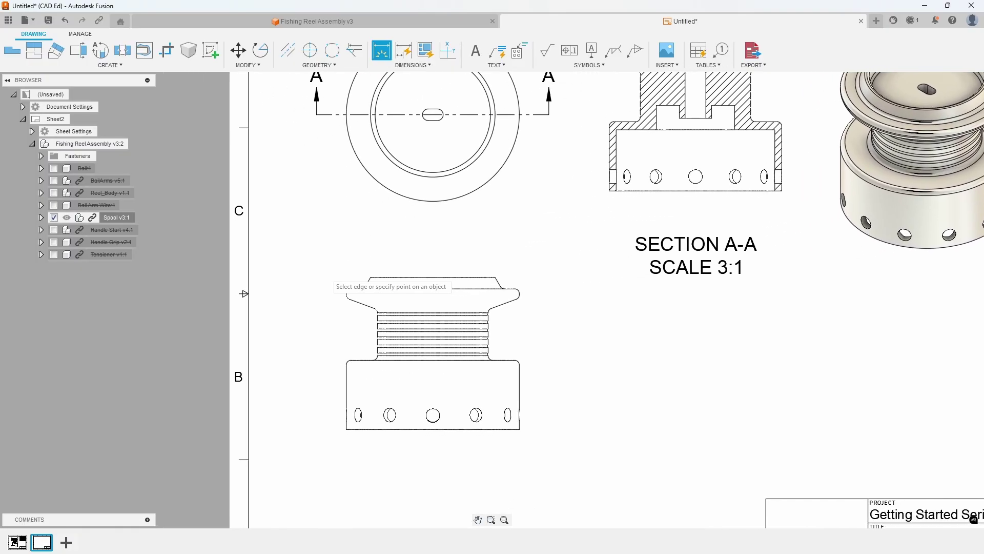
pyautogui.moveTo(441, 253); pyautogui.dragTo(518, 244, button='middle')
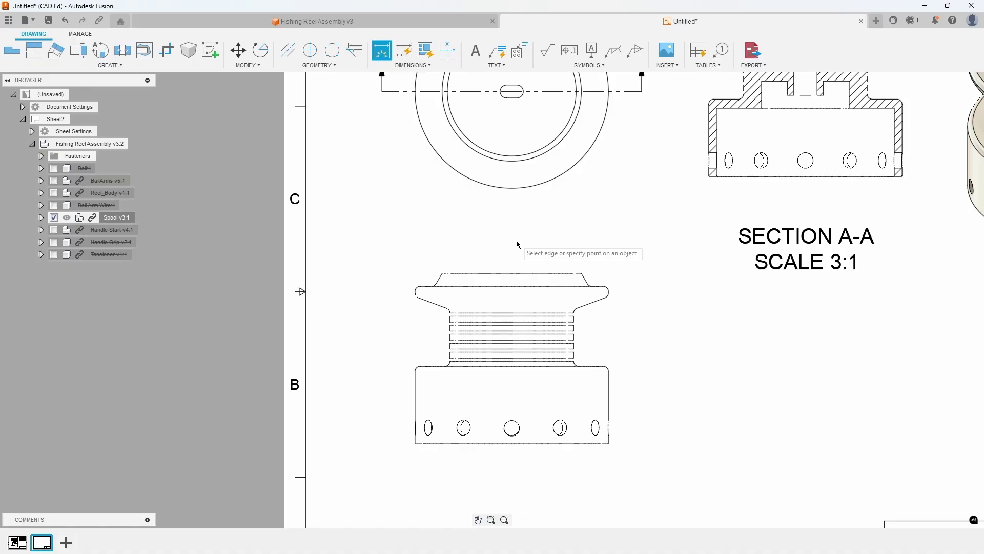
pyautogui.click(508, 273)
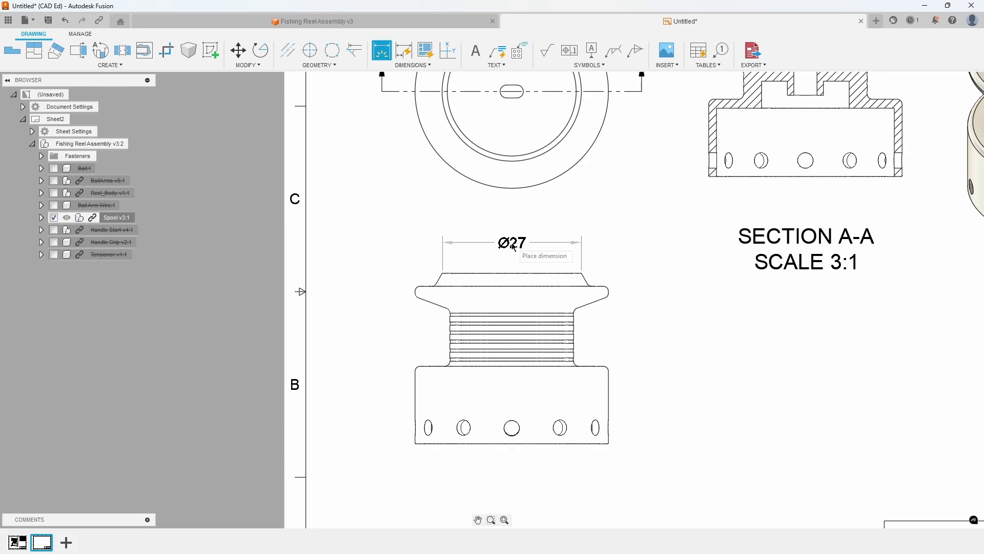
pyautogui.click(513, 246)
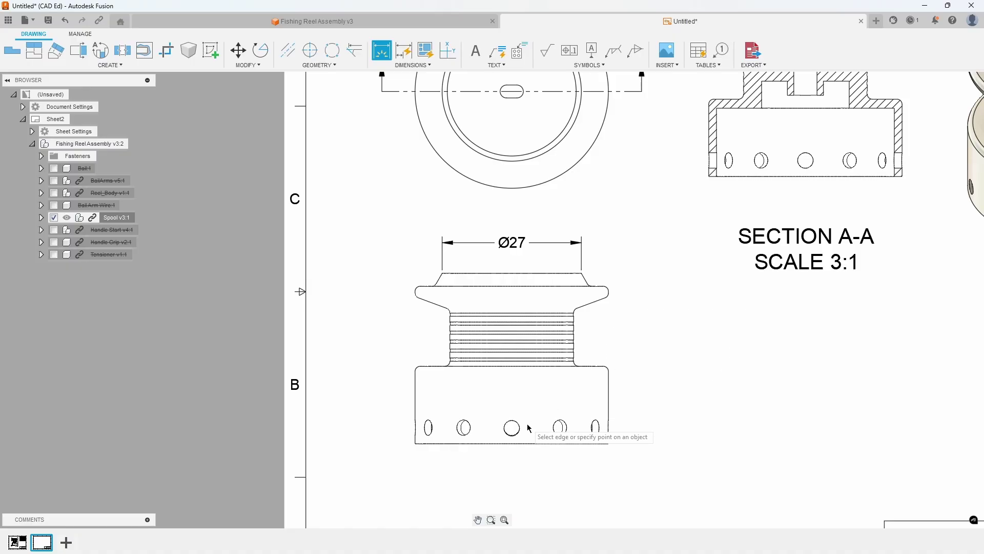
# - Add the 15 body height at the left and pick the chamfer and flange lines for an angle
pyautogui.click(416, 444)
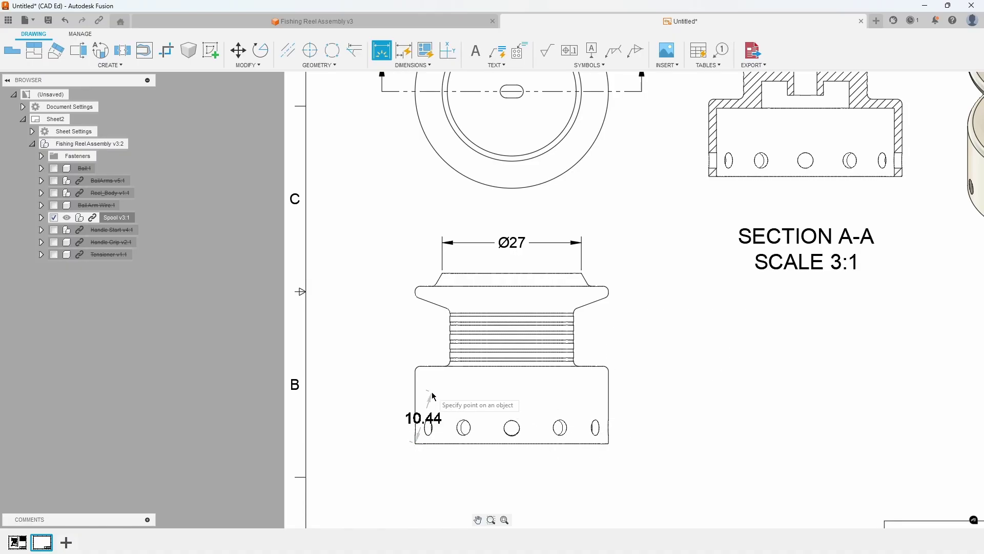
pyautogui.click(424, 366)
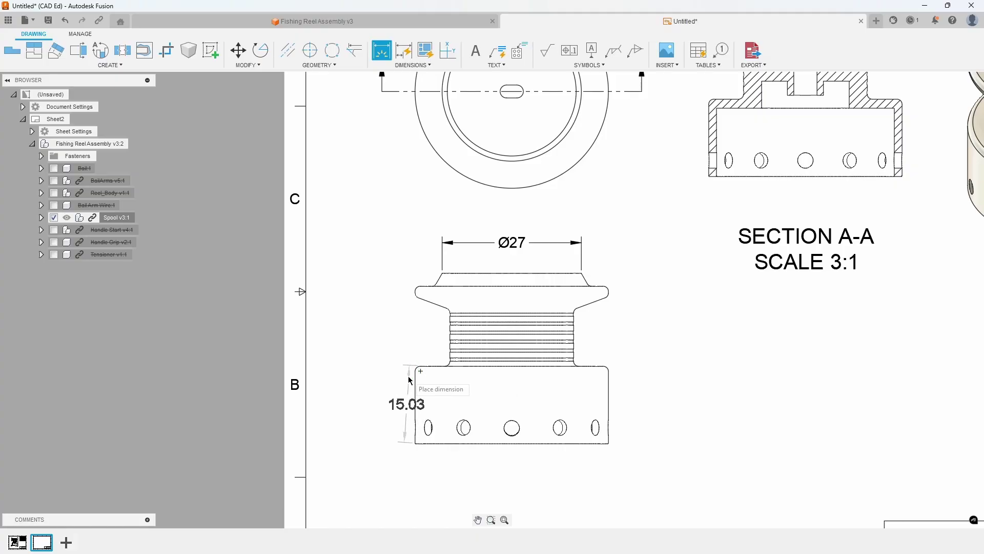
pyautogui.click(391, 450)
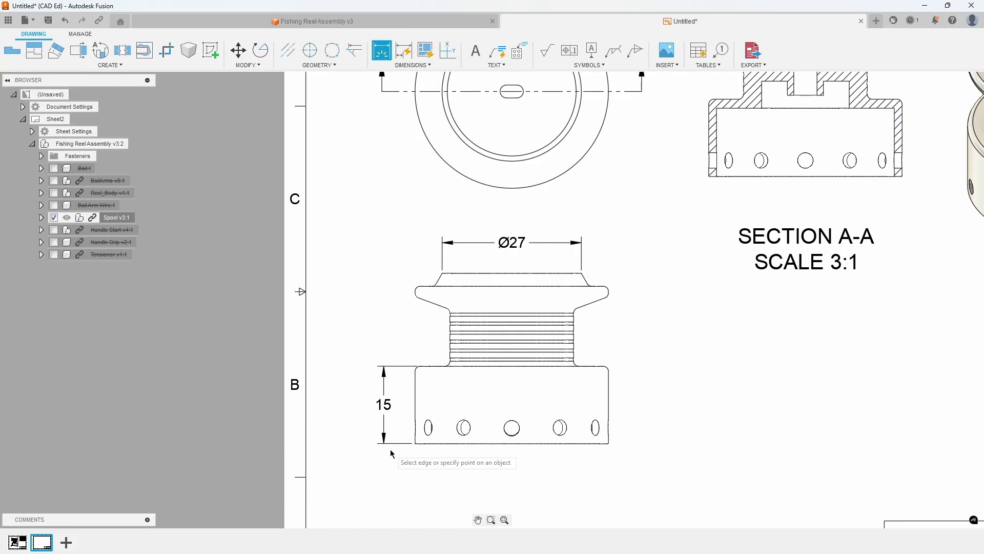
pyautogui.scroll(4, 618, 263)
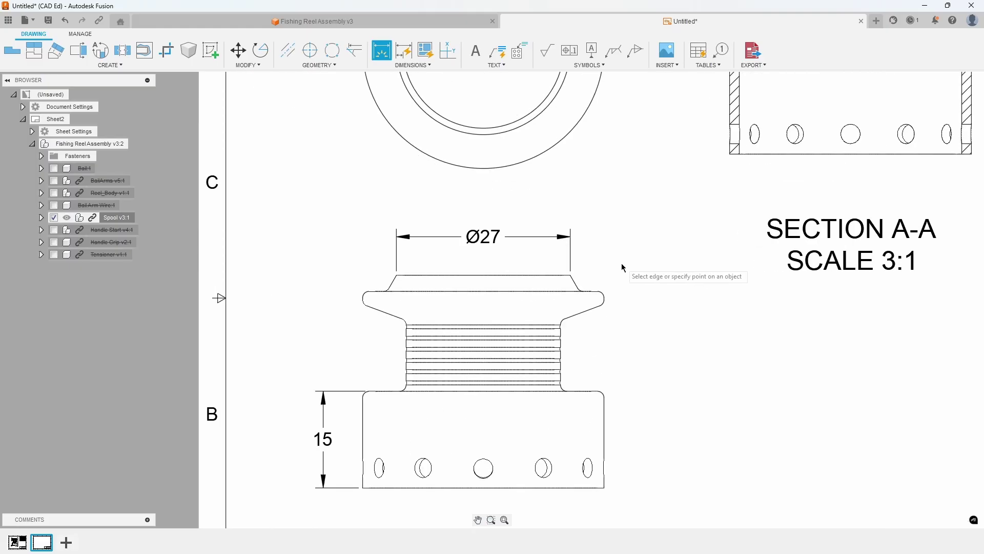
pyautogui.scroll(2, 614, 264)
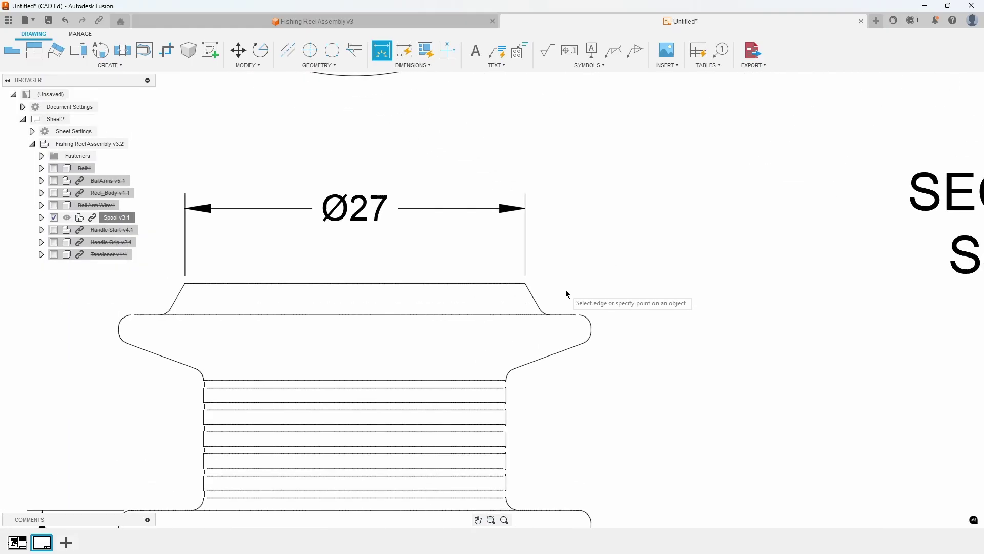
pyautogui.click(532, 295)
pyautogui.click(560, 315)
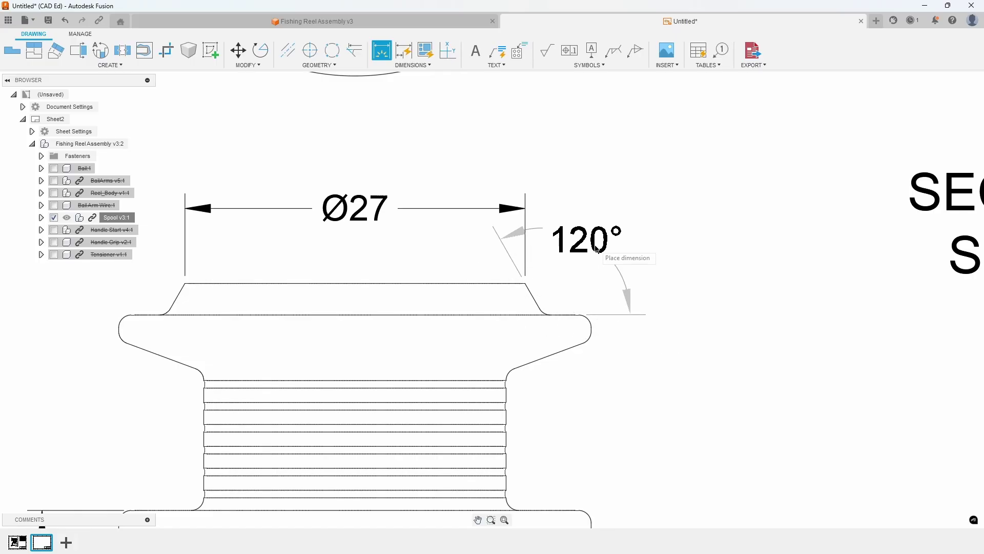
# - Place the 120° chamfer angle dimension above the spool
pyautogui.click(597, 249)
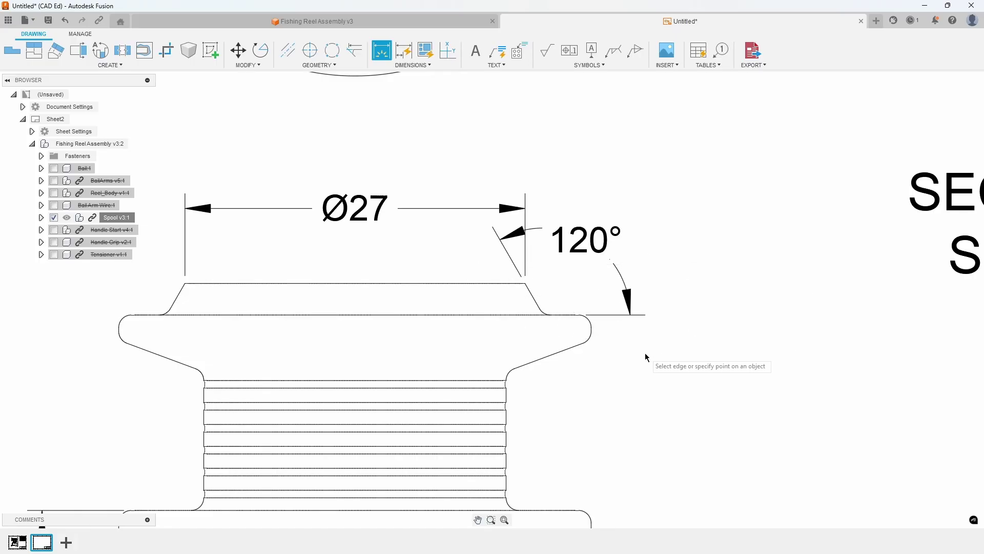
pyautogui.scroll(-2, 622, 368)
pyautogui.scroll(2, 622, 368)
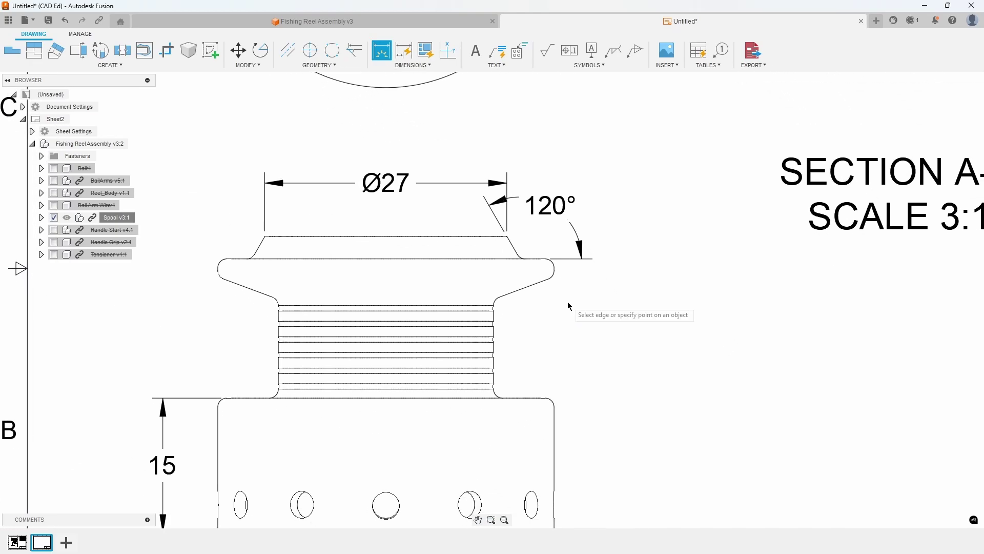
pyautogui.scroll(1, 569, 308)
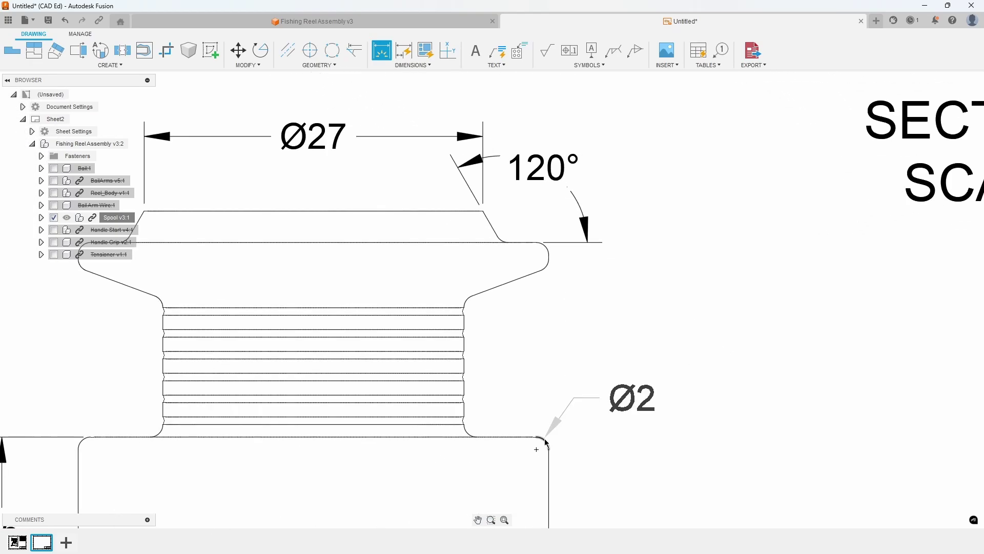
# - Dimension the spool's fillet as an R1 radius
pyautogui.rightClick(597, 371)
pyautogui.click(599, 411)
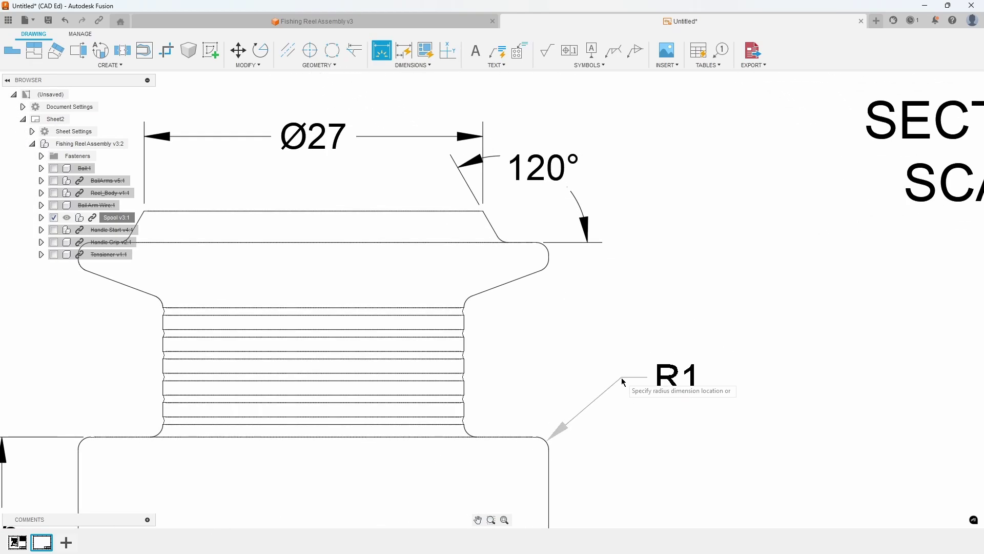
pyautogui.click(622, 379)
pyautogui.press('Escape')
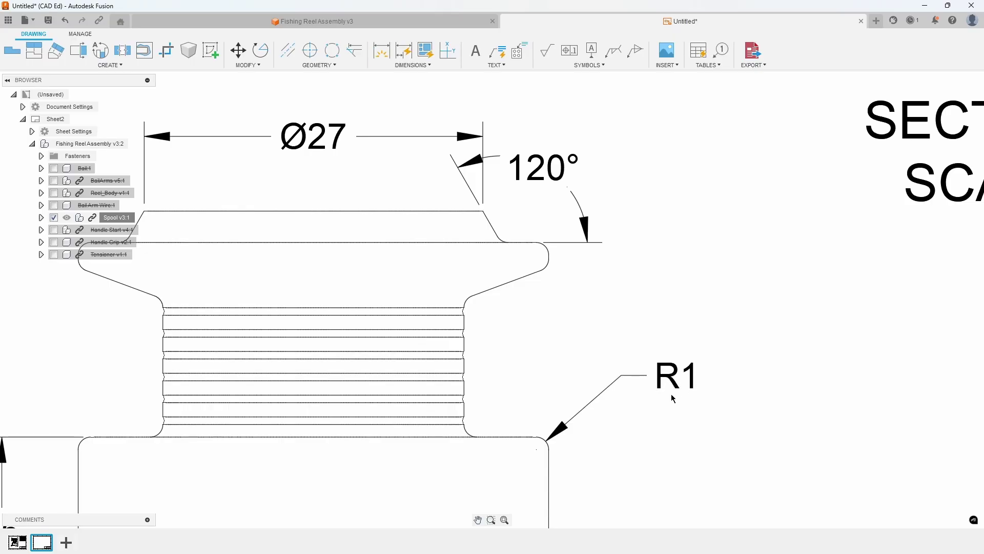
# - Append TYP. to the R1 dimension text so it reads R1 TYP
pyautogui.doubleClick(676, 372)
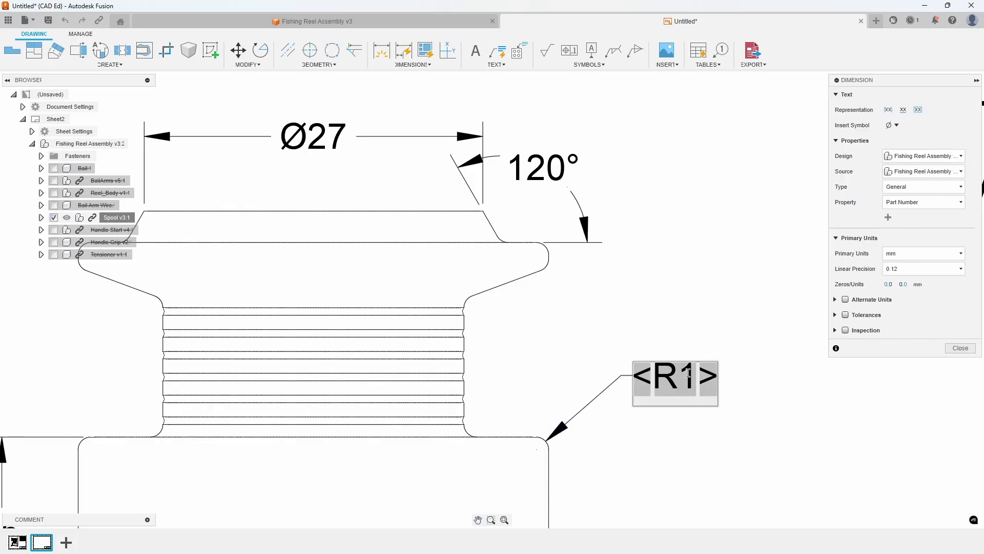
pyautogui.write('TYP.')
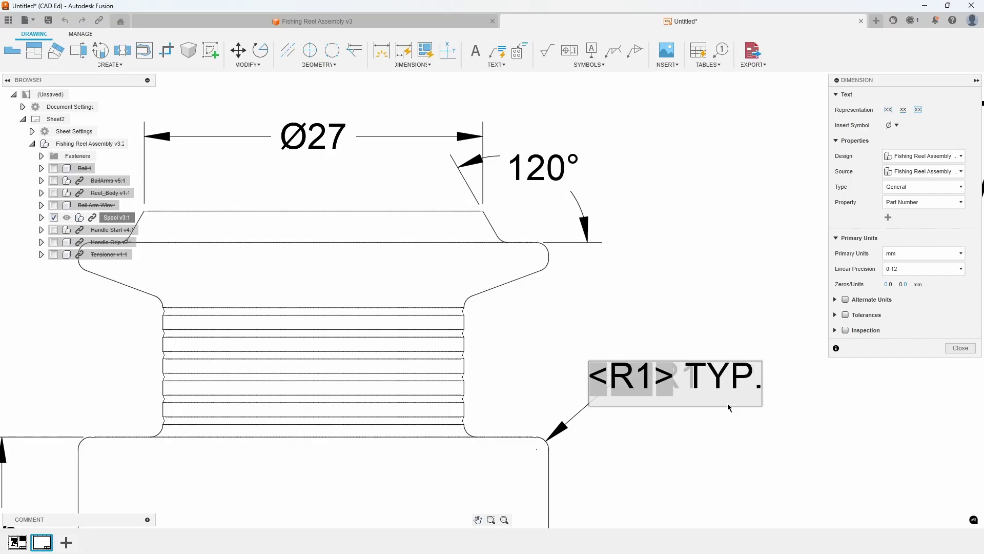
pyautogui.click(729, 408)
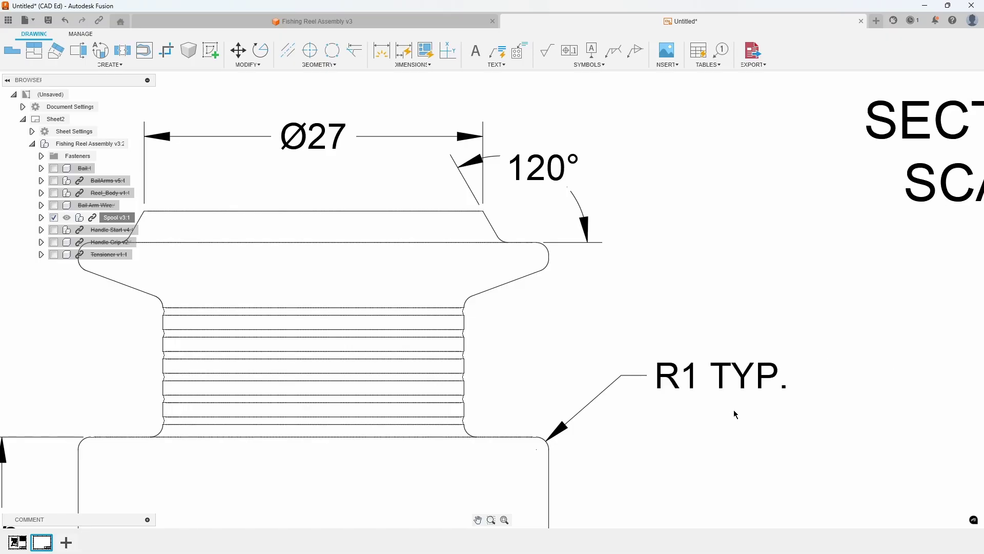
pyautogui.scroll(-3, 676, 419)
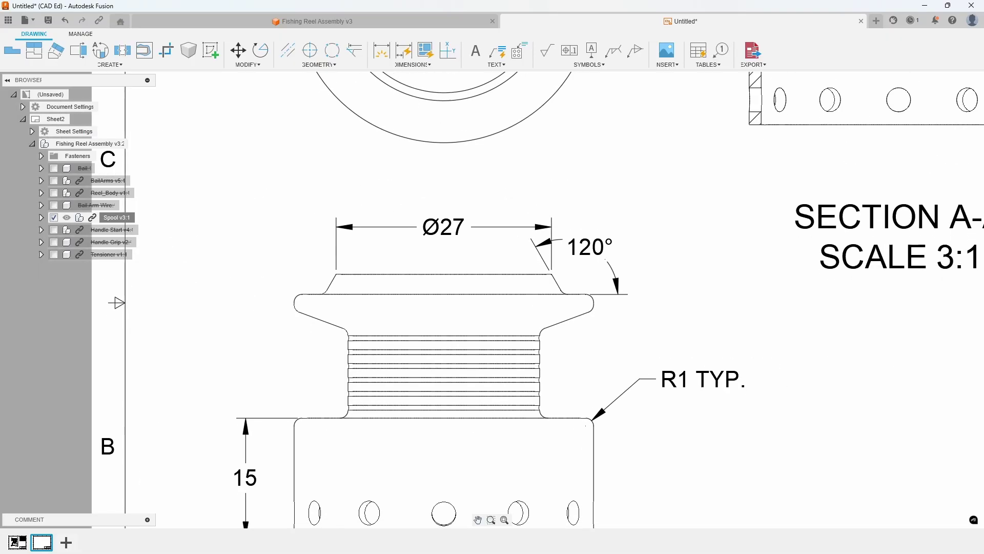
pyautogui.moveTo(666, 446)
pyautogui.mouseDown(button='middle')
pyautogui.moveTo(692, 365)
pyautogui.moveTo(787, 359)
pyautogui.mouseUp(button='middle')
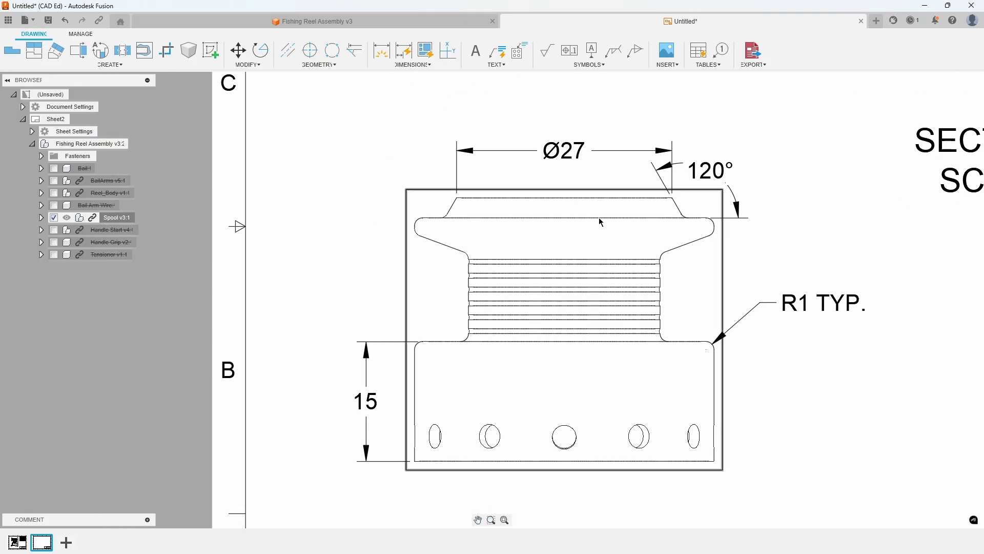
# - Use Baseline Dimension from the 15 dimension to add 30.5 to the flange and 33 to the top
pyautogui.click(400, 67)
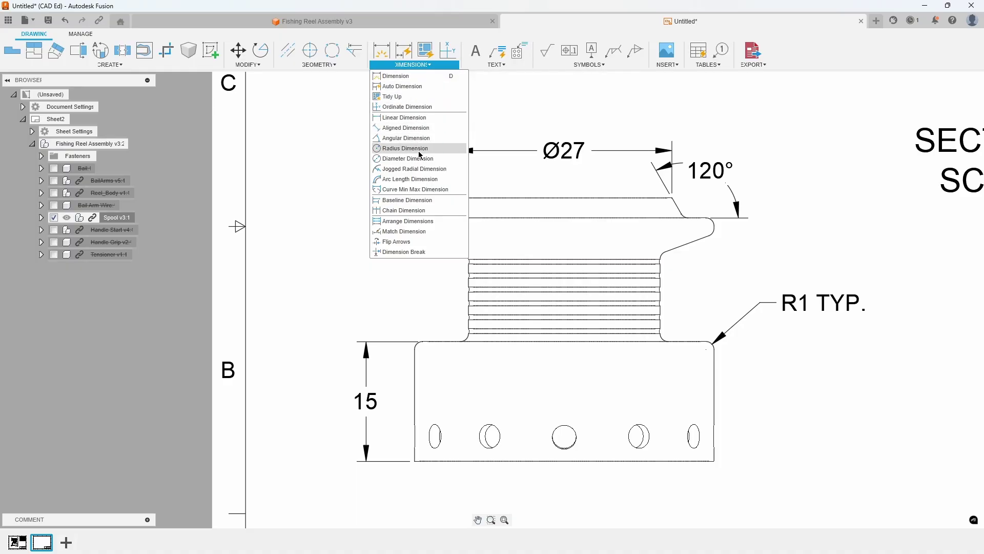
pyautogui.click(430, 200)
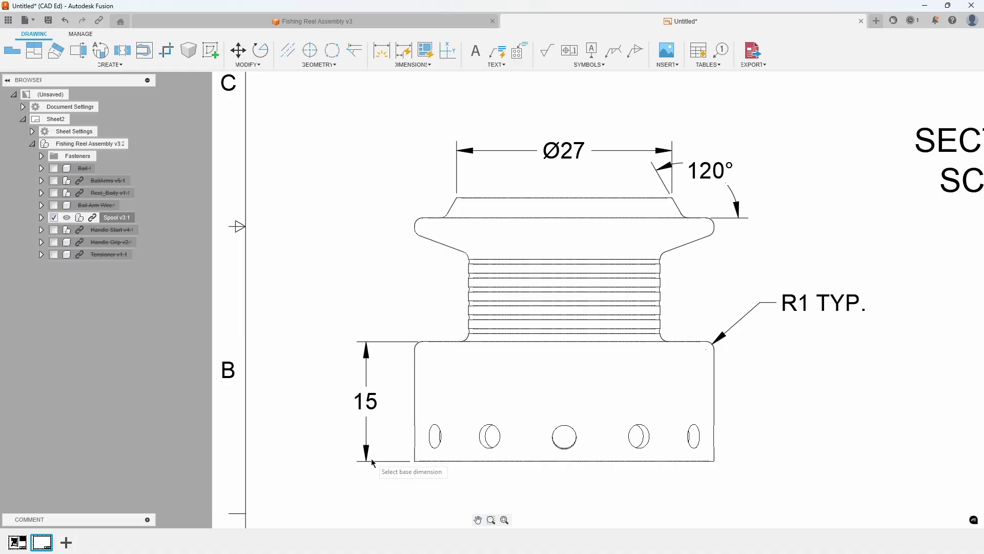
pyautogui.click(369, 459)
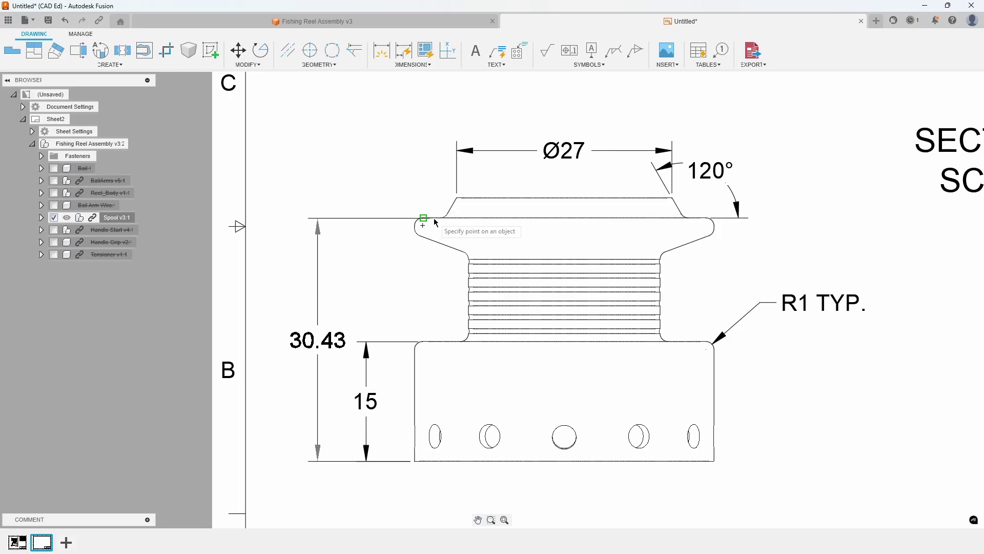
pyautogui.click(419, 230)
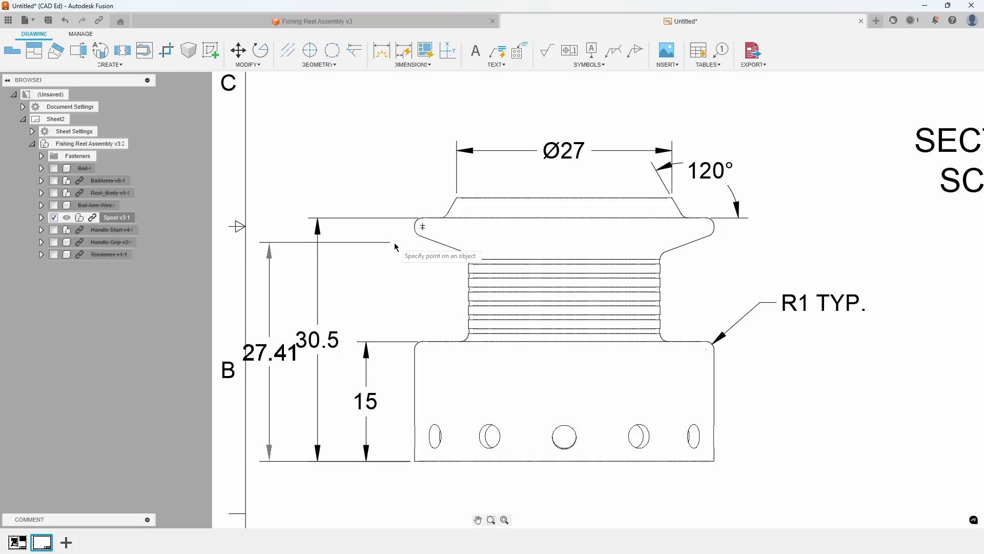
pyautogui.click(458, 197)
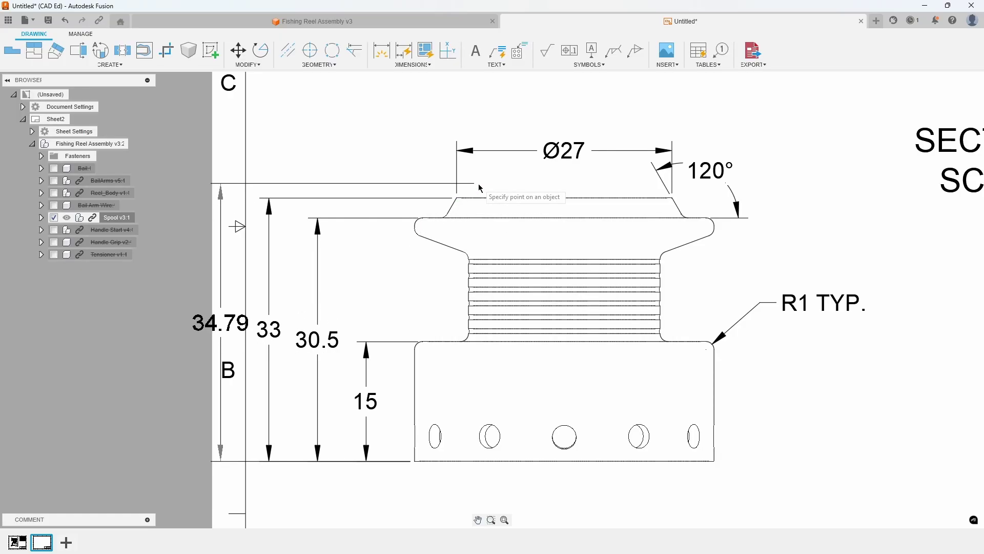
pyautogui.press('Escape')
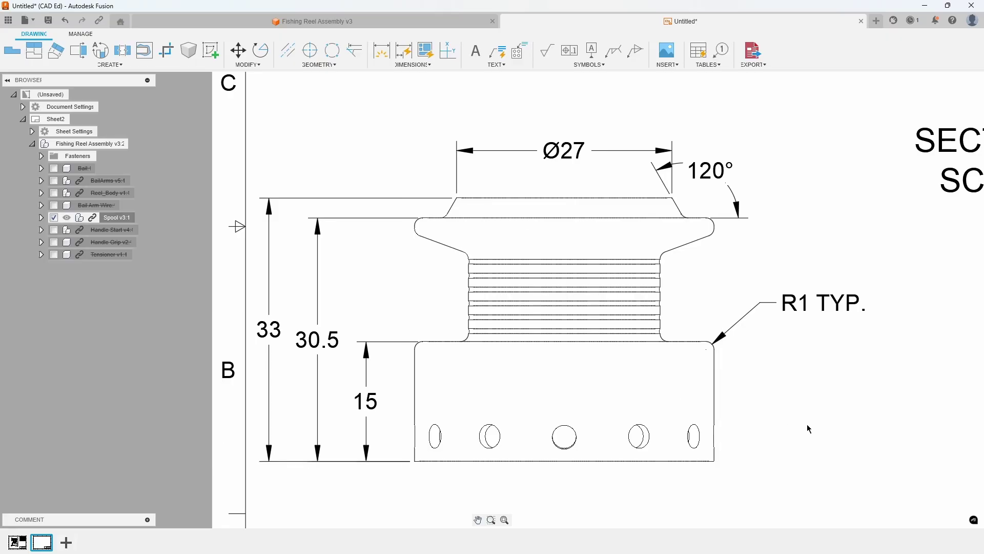
pyautogui.scroll(-2, 808, 426)
# - Add a center mark pattern on the slot in the spool's top view
pyautogui.moveTo(808, 423); pyautogui.dragTo(670, 409, button='middle')
pyautogui.moveTo(583, 159)
pyautogui.mouseDown(button='middle')
pyautogui.moveTo(634, 344)
pyautogui.moveTo(717, 426)
pyautogui.mouseUp(button='middle')
pyautogui.scroll(3, 644, 365)
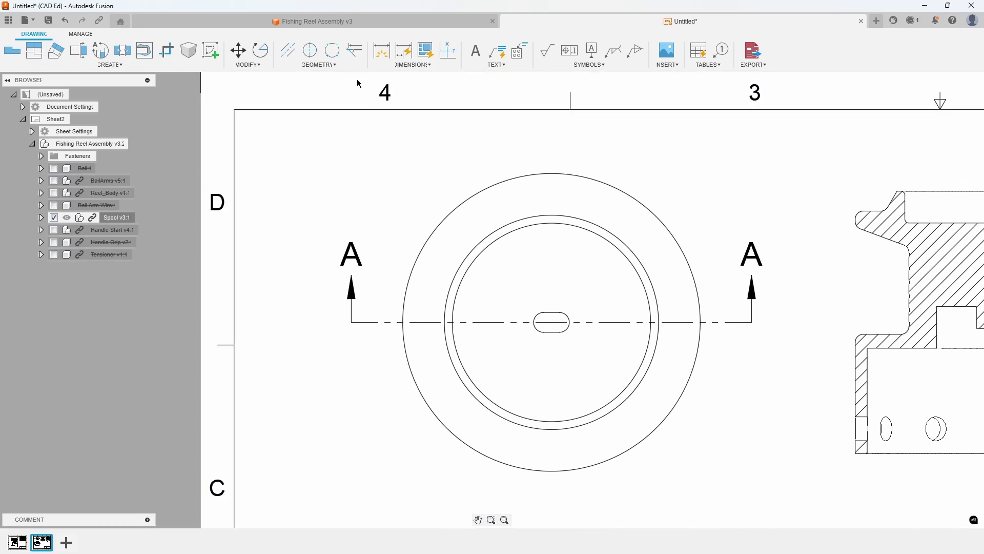
pyautogui.click(332, 50)
pyautogui.click(536, 322)
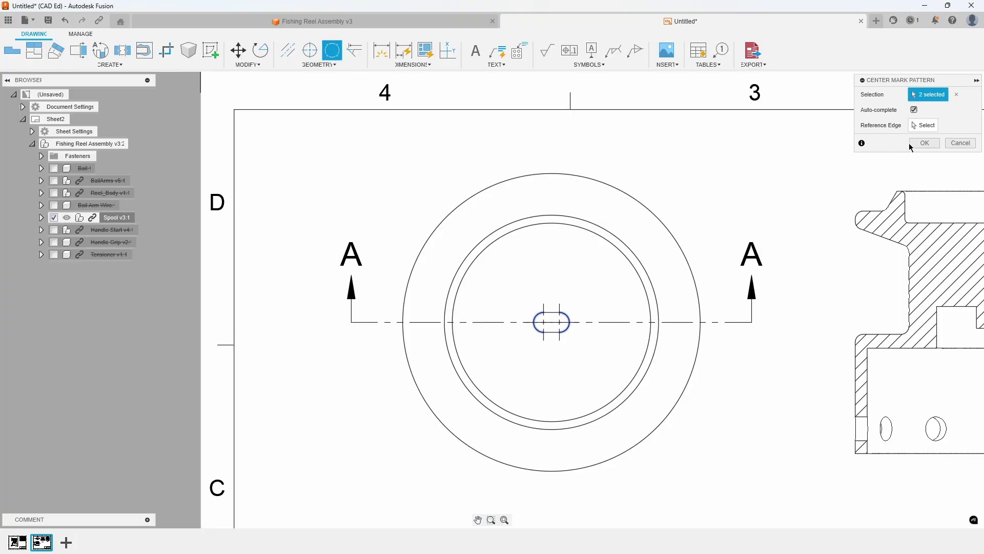
pyautogui.press('Return')
# - Dimension the slot width as 2 between its two center lines
pyautogui.click(382, 49)
pyautogui.click(543, 307)
pyautogui.click(559, 307)
pyautogui.click(560, 149)
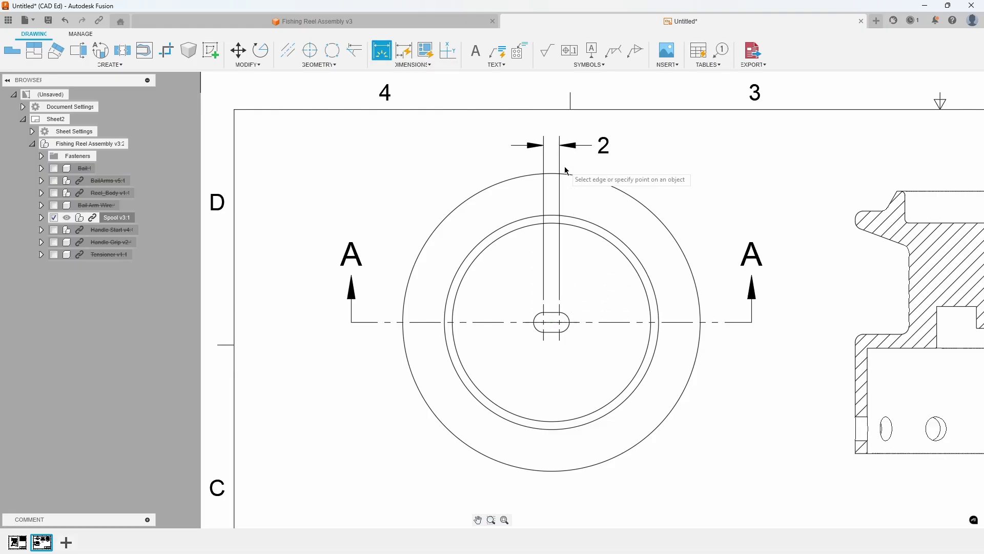
# - Dimension the slot's rounded end as a Ø2.5 diameter
pyautogui.scroll(2, 527, 329)
pyautogui.click(535, 323)
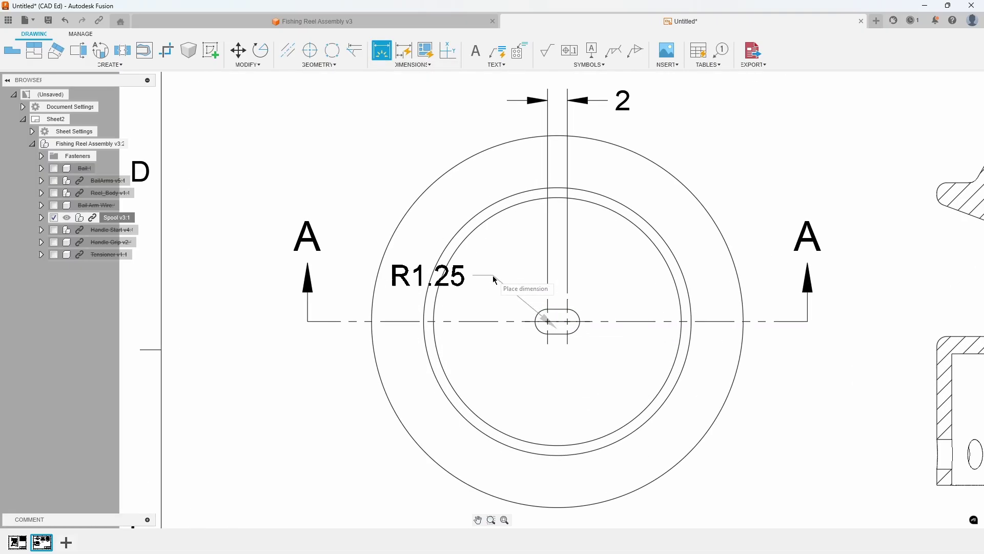
pyautogui.scroll(-3, 446, 210)
pyautogui.rightClick(422, 173)
pyautogui.click(408, 223)
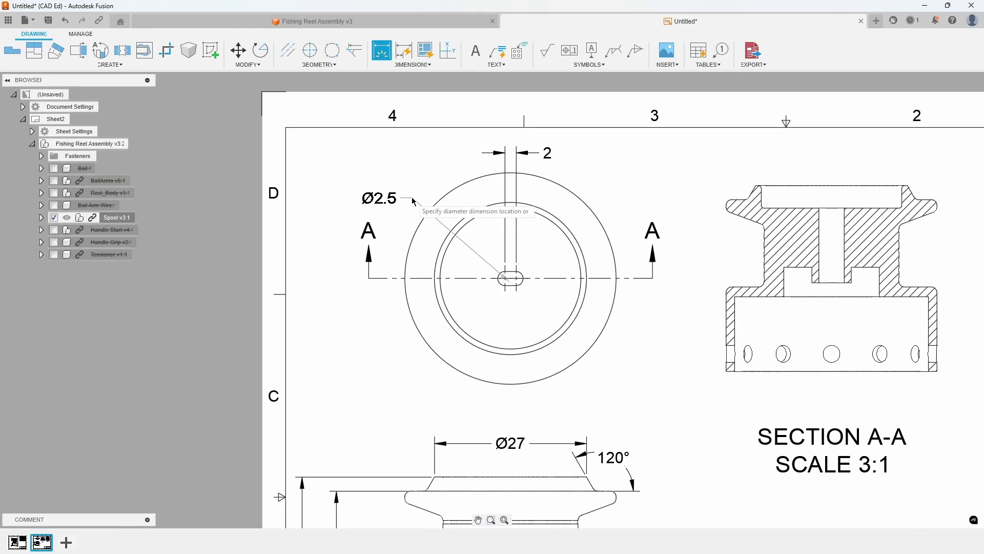
pyautogui.click(422, 178)
# - Add diameter dimensions Ø37.5, Ø27 and Ø25 to the view's three circles
pyautogui.click(576, 199)
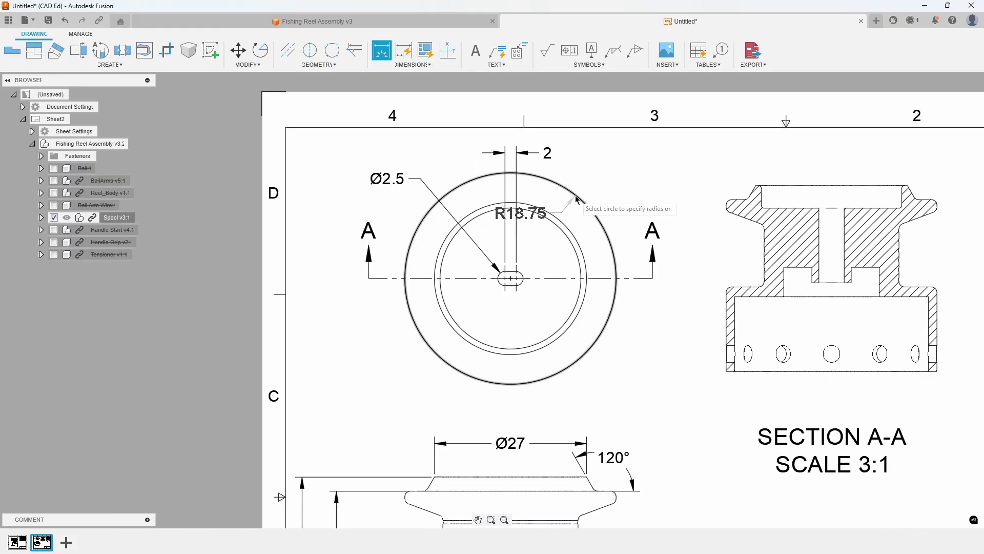
pyautogui.rightClick(594, 177)
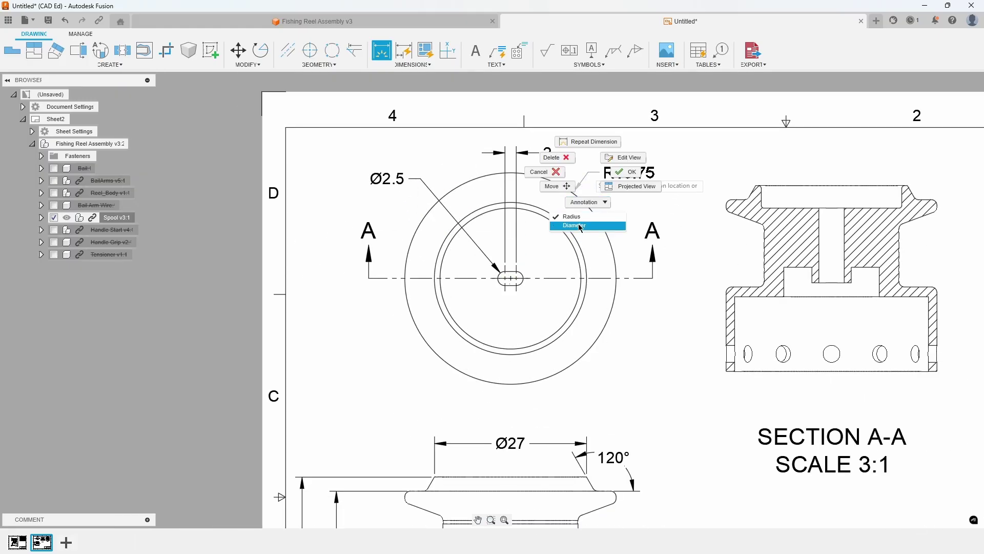
pyautogui.click(577, 225)
pyautogui.click(601, 155)
pyautogui.click(567, 223)
pyautogui.click(609, 185)
pyautogui.click(564, 229)
pyautogui.click(623, 207)
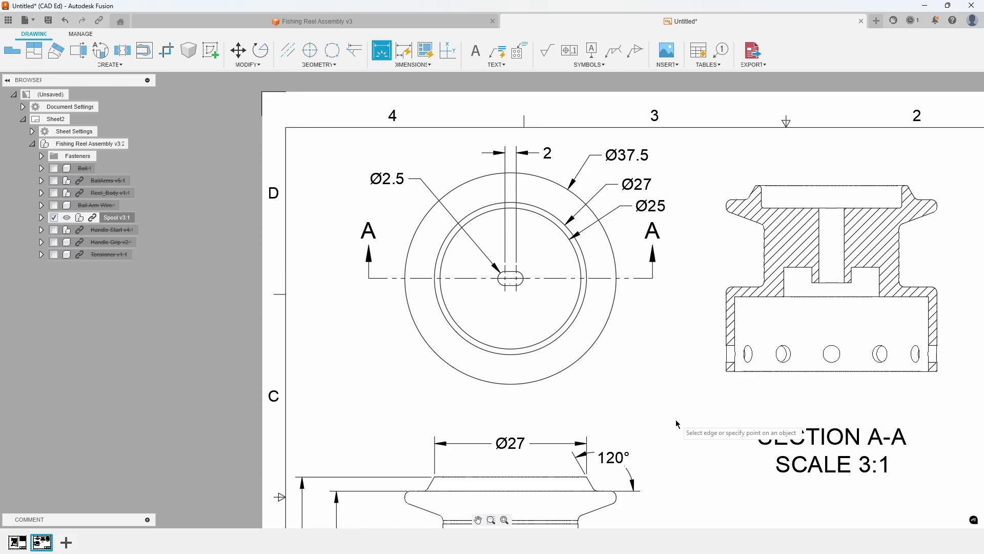
# - Fill the title block's TITLE_2 field with Spool and finish the properties edit
pyautogui.press('F6')
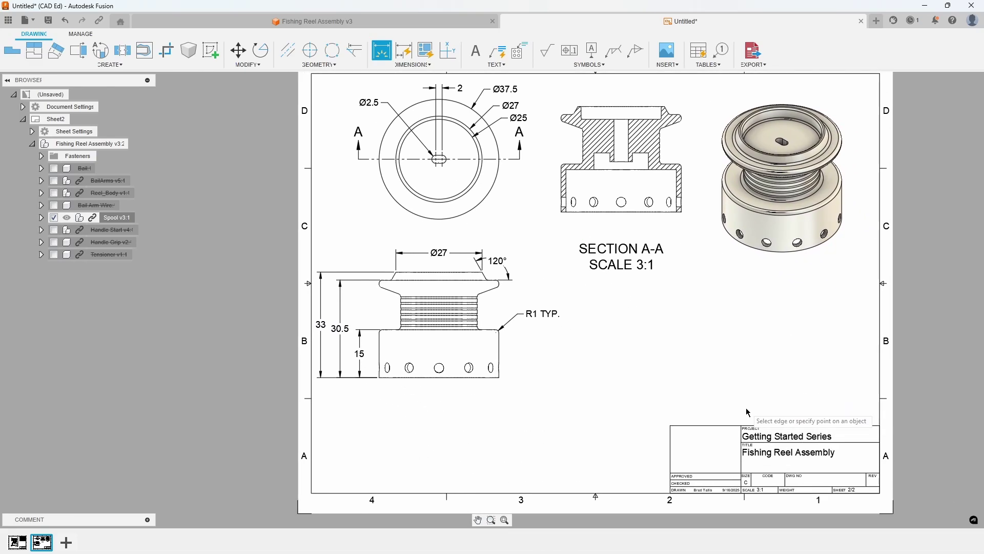
pyautogui.press('Escape')
pyautogui.doubleClick(766, 456)
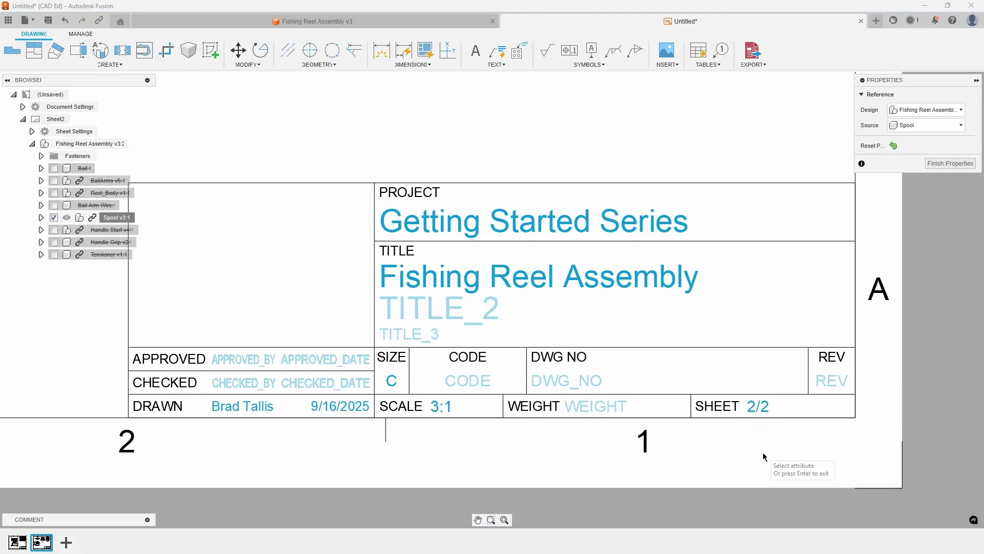
pyautogui.click(454, 308)
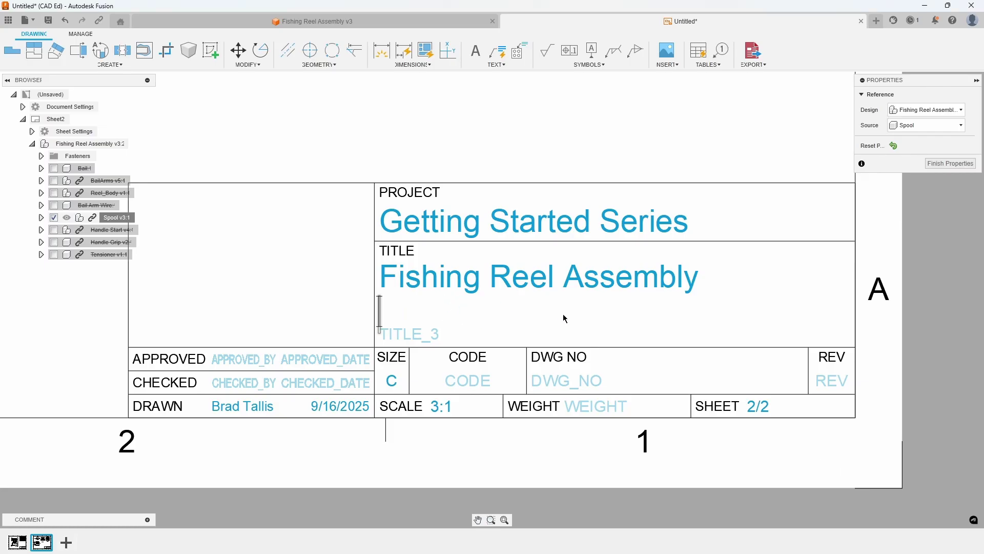
pyautogui.write('Spool')
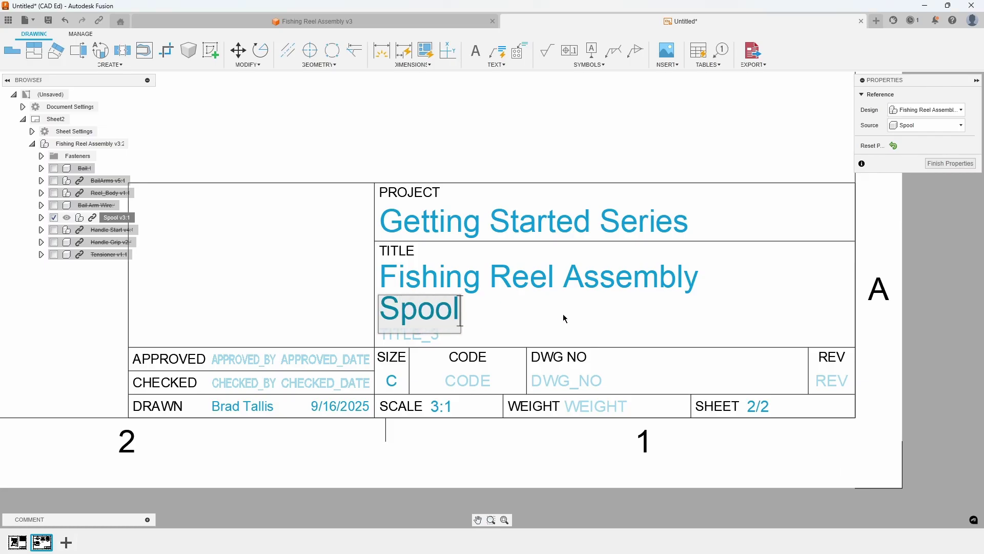
pyautogui.press('Return')
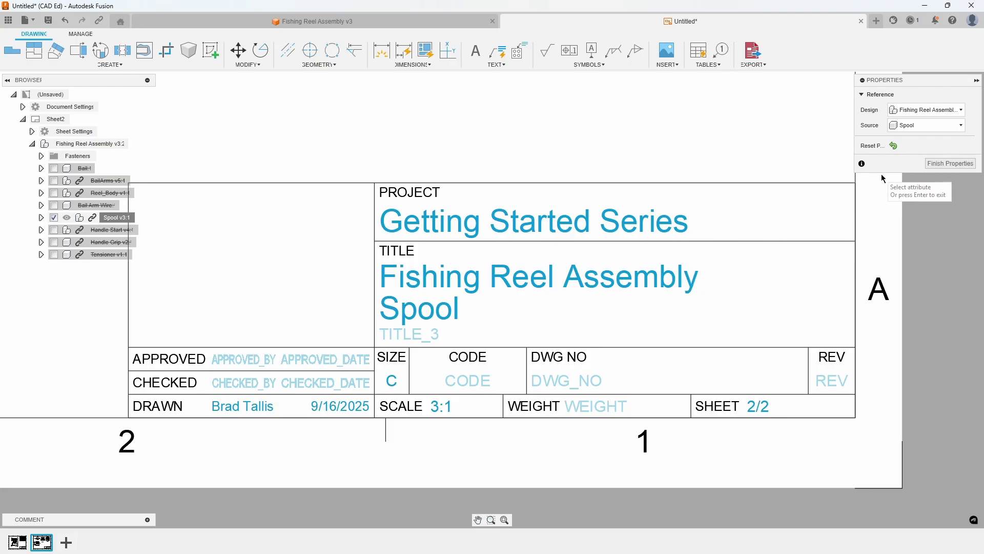
pyautogui.click(934, 164)
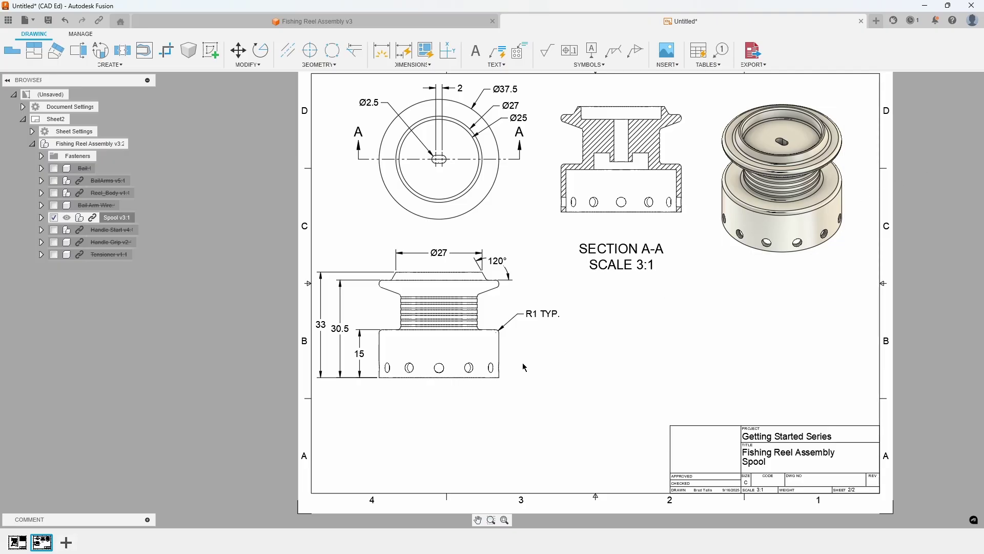
# - Add Sheet3 with a 2:1 base view of the assembly using shortened tangent edges
pyautogui.click(66, 542)
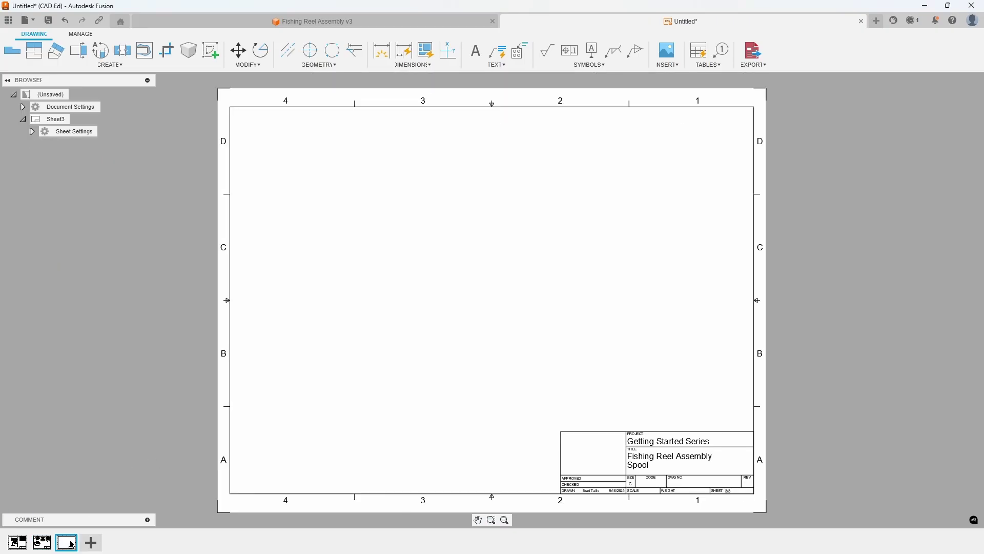
pyautogui.click(18, 55)
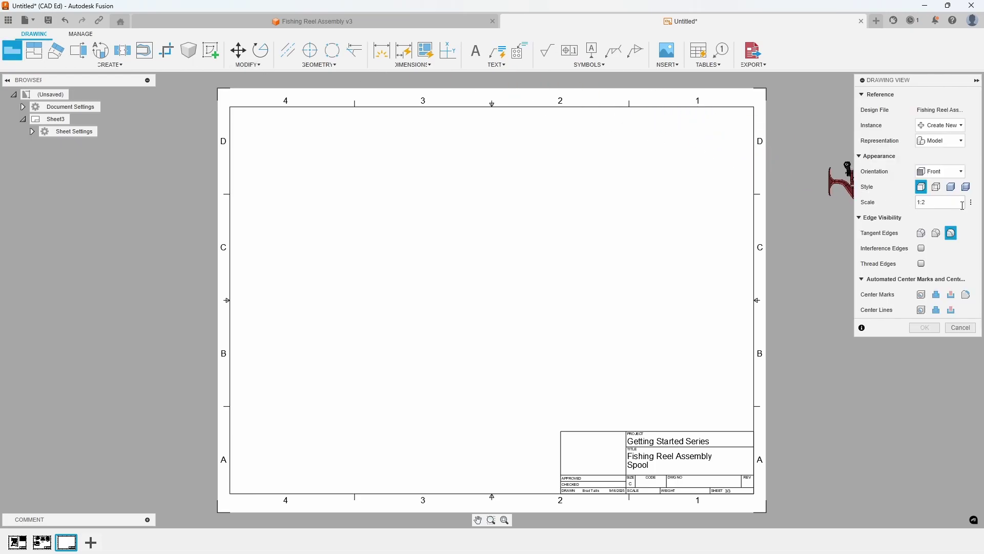
pyautogui.click(971, 206)
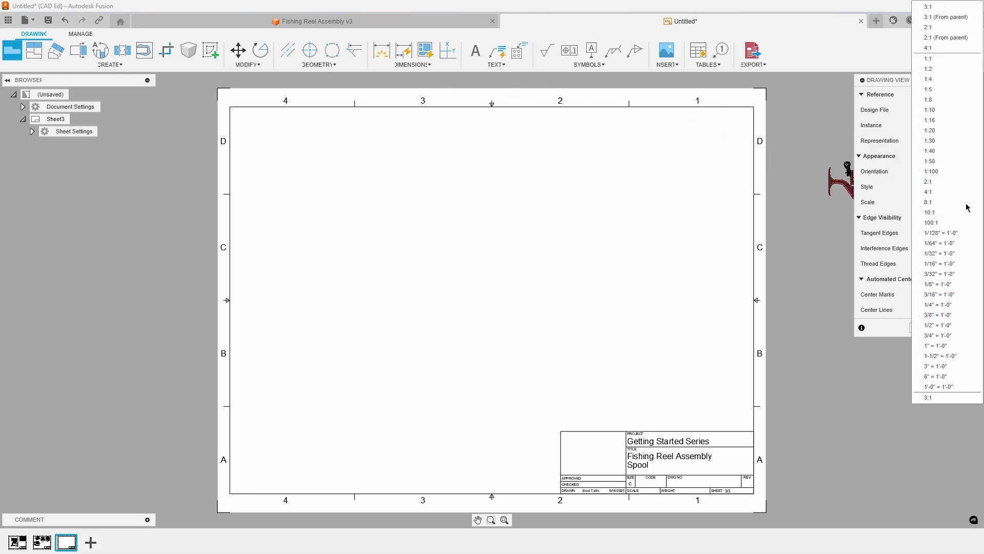
pyautogui.click(927, 33)
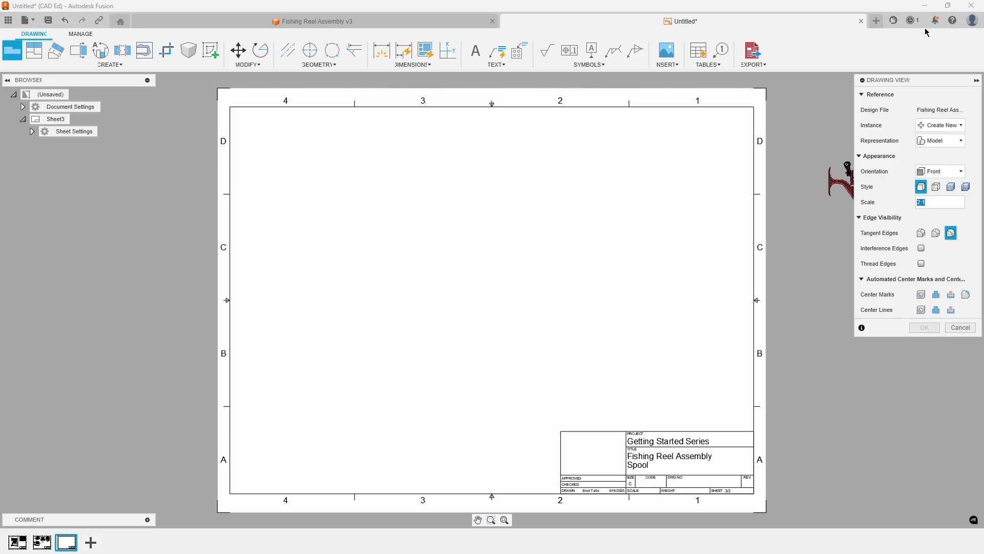
pyautogui.click(937, 233)
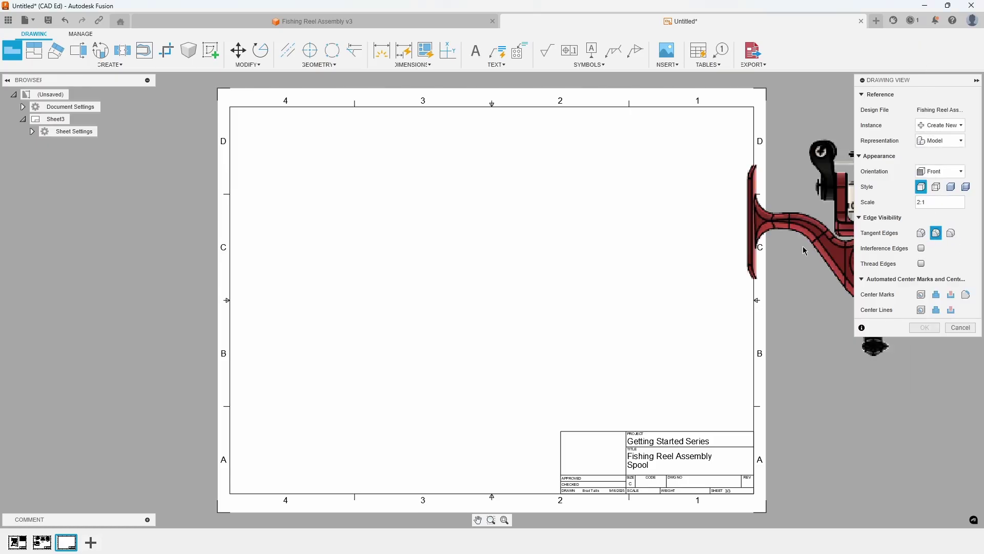
pyautogui.click(355, 355)
pyautogui.click(925, 328)
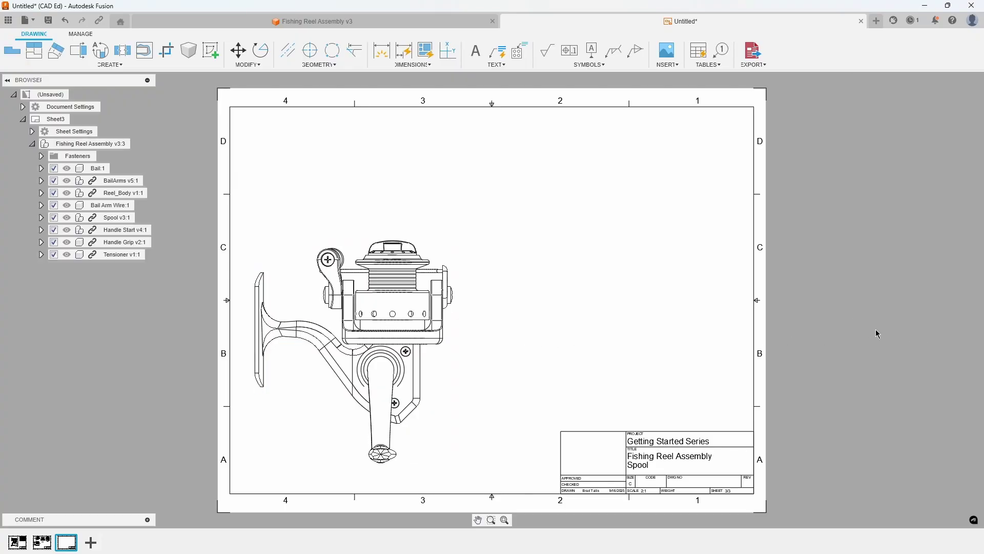
# - Show only the Bail and project top, side and isometric views from the base view
pyautogui.rightClick(97, 169)
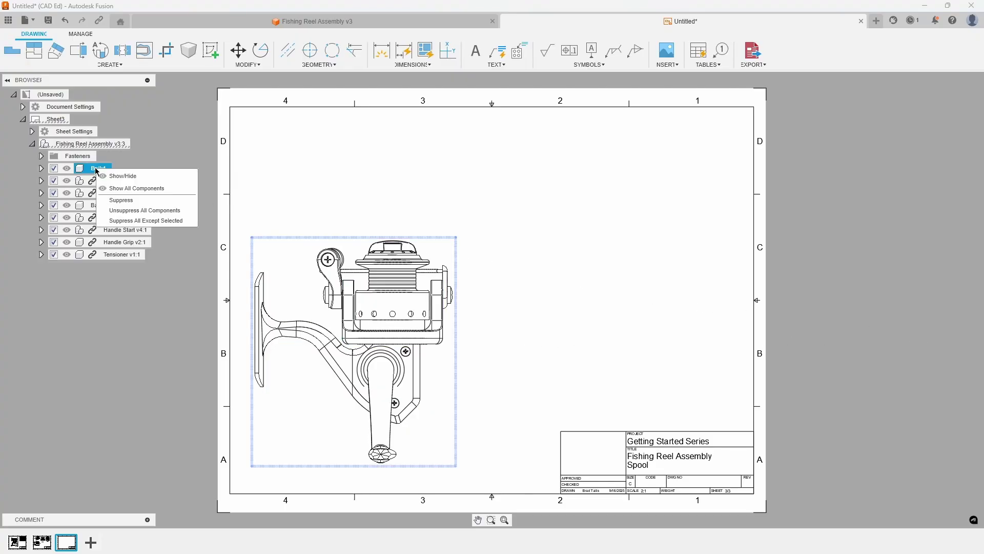
pyautogui.click(160, 221)
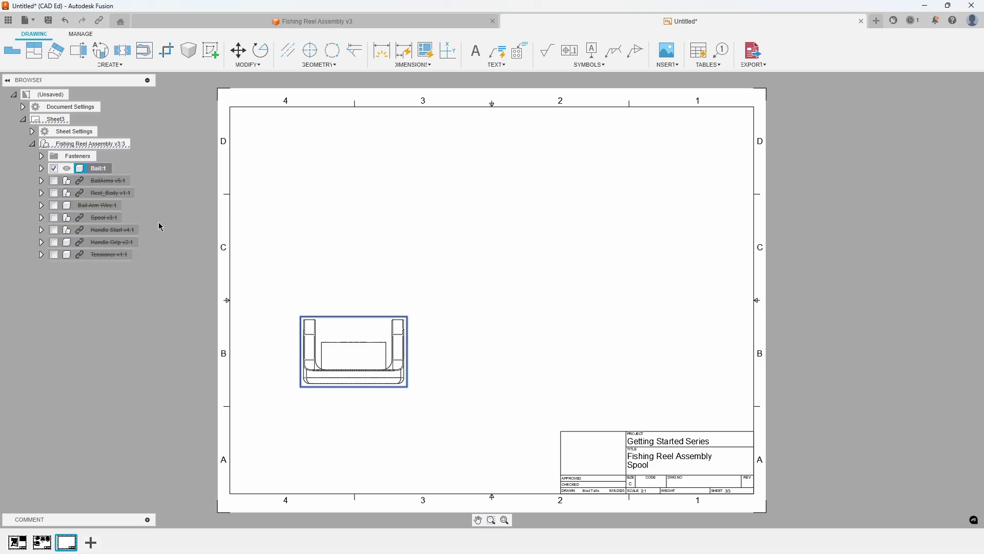
pyautogui.click(34, 50)
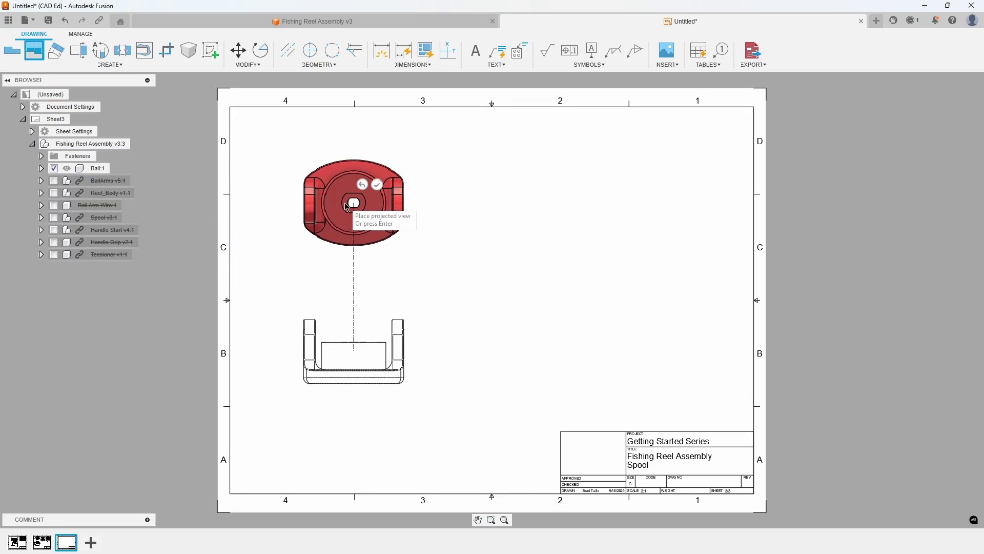
pyautogui.click(349, 207)
pyautogui.click(541, 364)
pyautogui.click(703, 169)
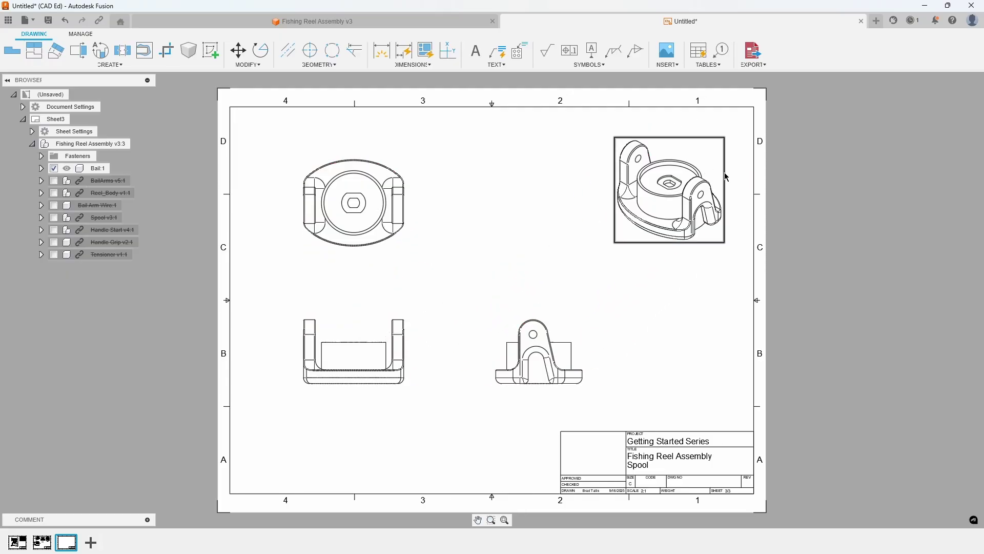
# - Set the isometric view's style to shaded
pyautogui.rightClick(714, 141)
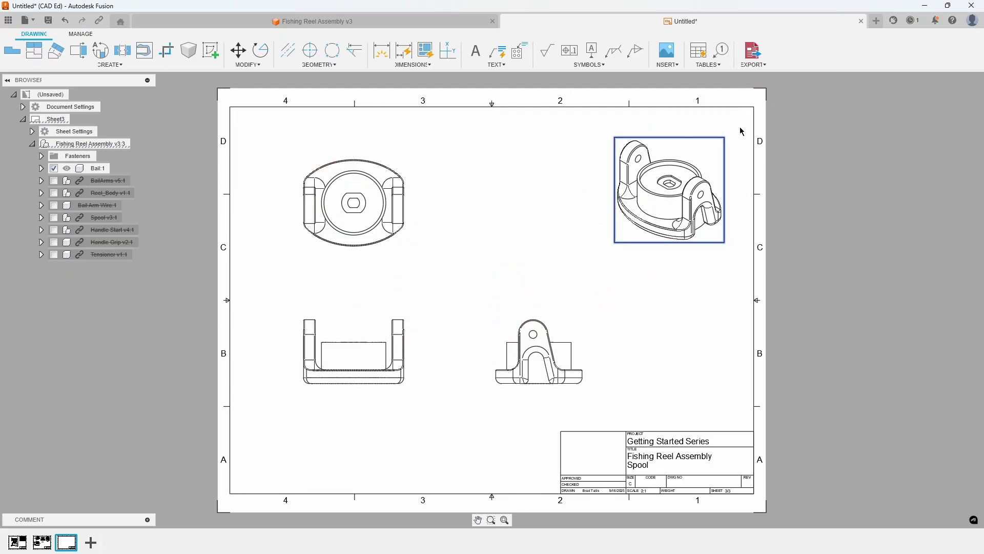
pyautogui.click(942, 109)
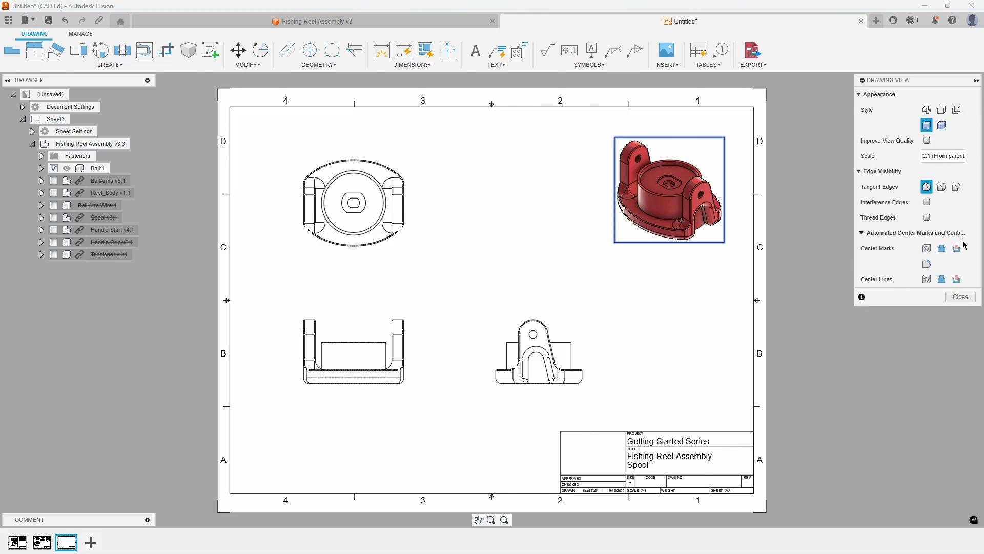
pyautogui.click(961, 297)
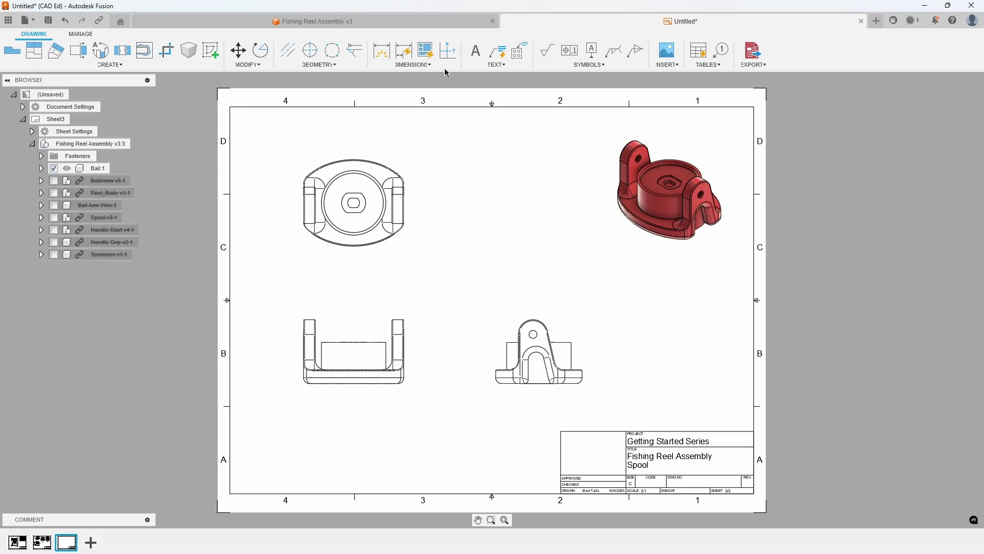
# - Auto Dimension the Bail views, symmetric with baseline, with density set back to 20 dimensions
pyautogui.click(404, 51)
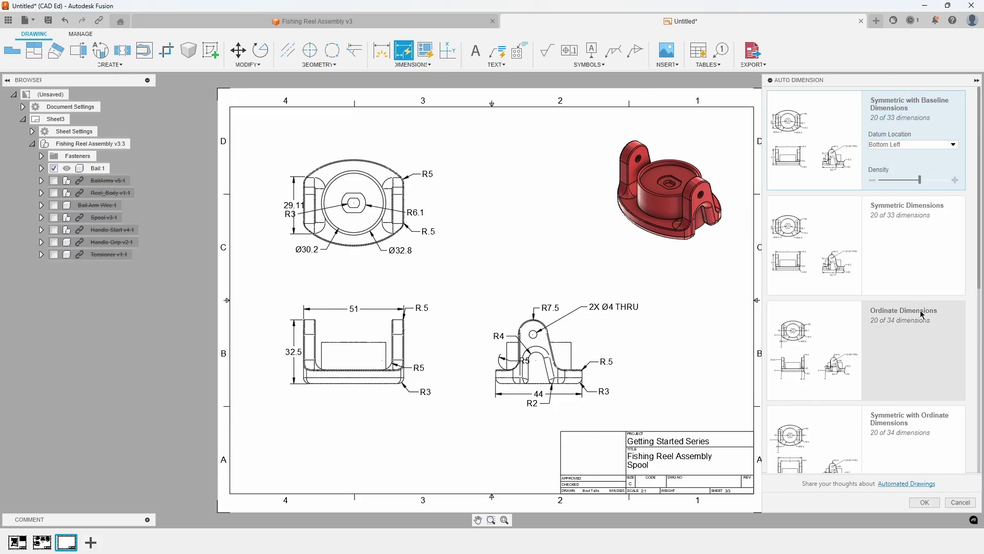
pyautogui.scroll(-3, 921, 313)
pyautogui.scroll(-3, 909, 376)
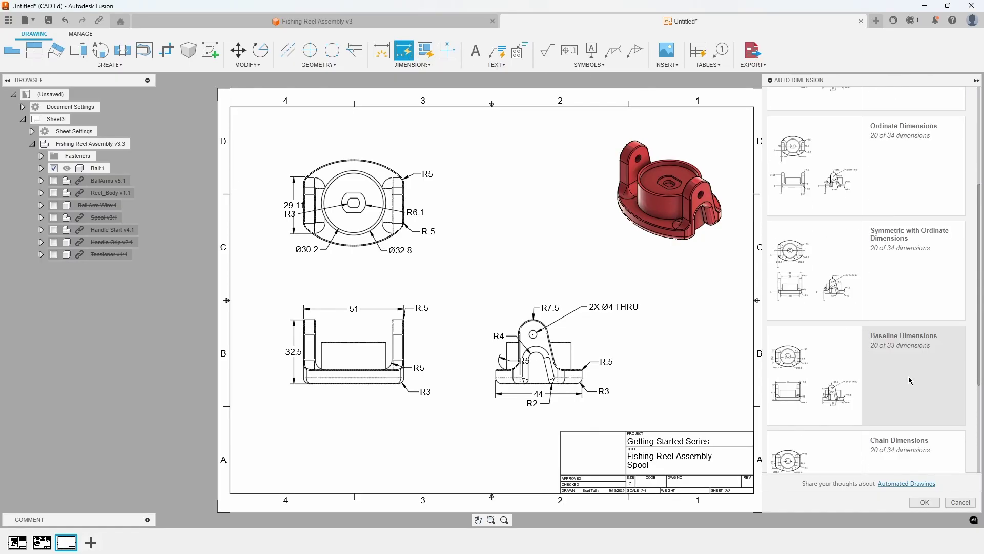
pyautogui.scroll(6, 908, 382)
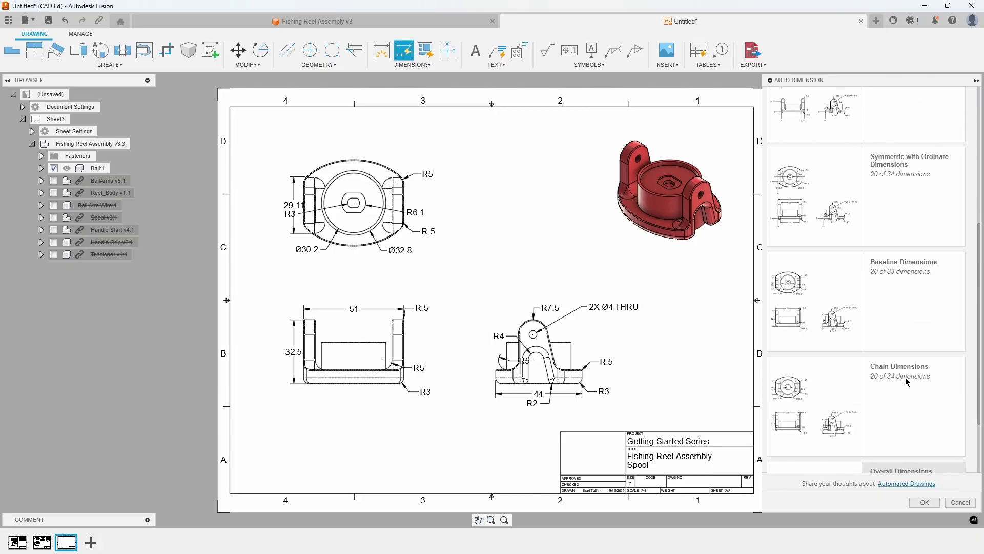
pyautogui.click(956, 181)
pyautogui.click(957, 181)
pyautogui.click(956, 181)
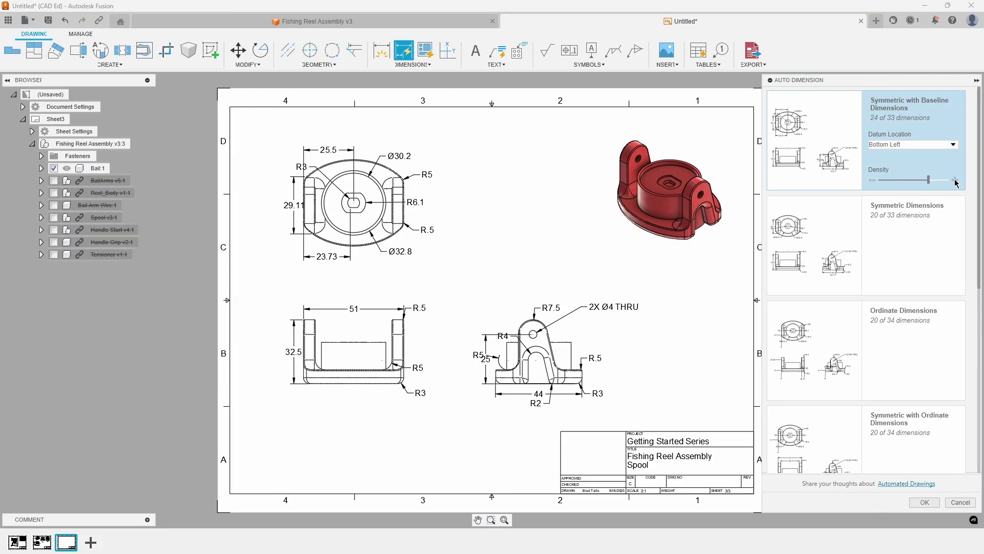
pyautogui.click(872, 180)
pyautogui.click(873, 181)
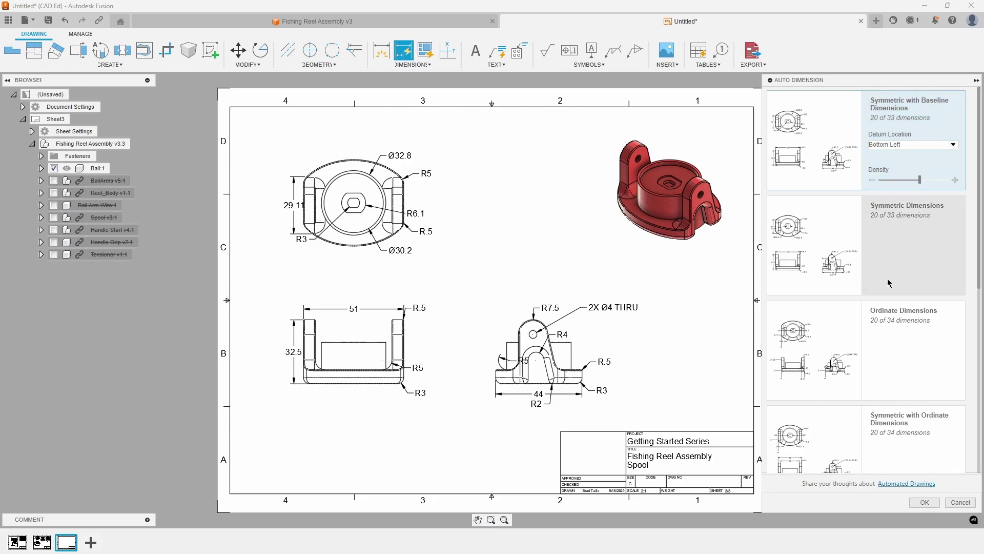
pyautogui.click(925, 502)
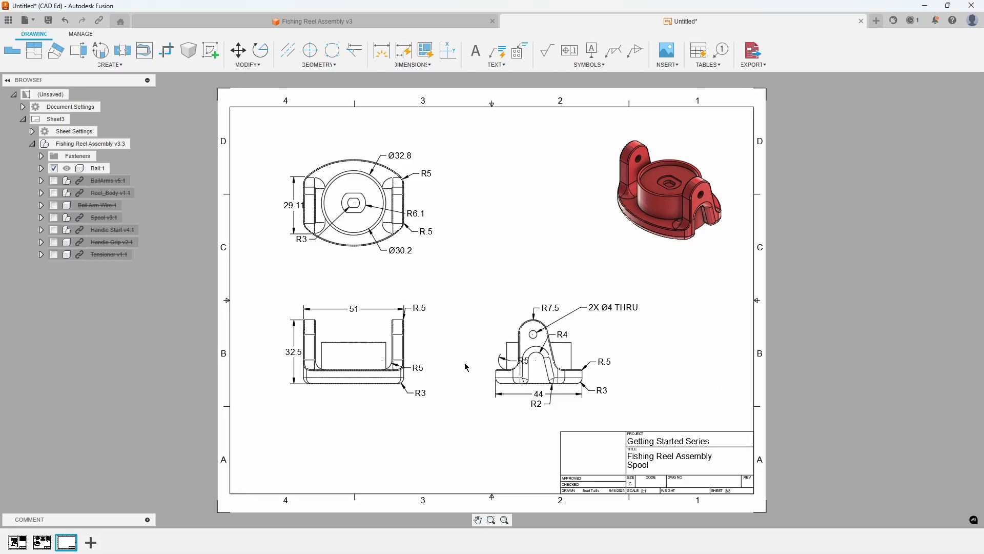
# - Move the 51 width dimension higher and the R.5 label up and to the right
pyautogui.scroll(3, 340, 373)
pyautogui.moveTo(364, 273); pyautogui.dragTo(361, 244)
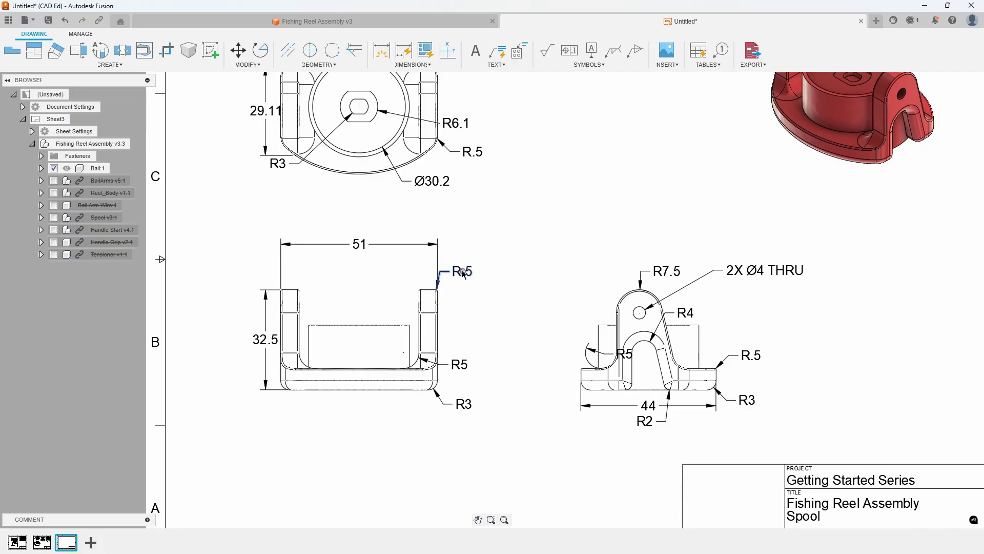
pyautogui.moveTo(462, 273); pyautogui.dragTo(496, 272)
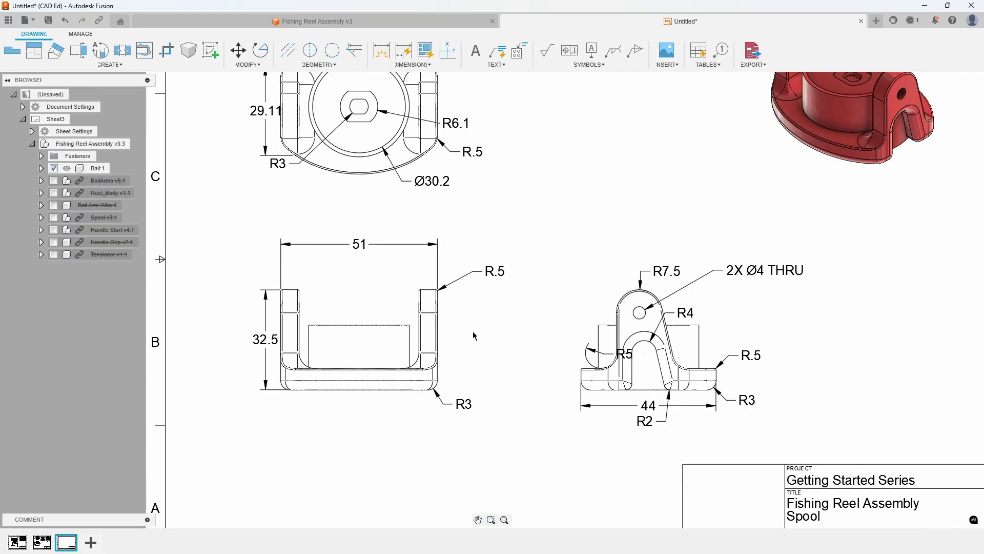
# - Add a 6 width dimension for the right wall above the bail's front view
pyautogui.click(381, 50)
pyautogui.scroll(2, 446, 269)
pyautogui.scroll(2, 446, 269)
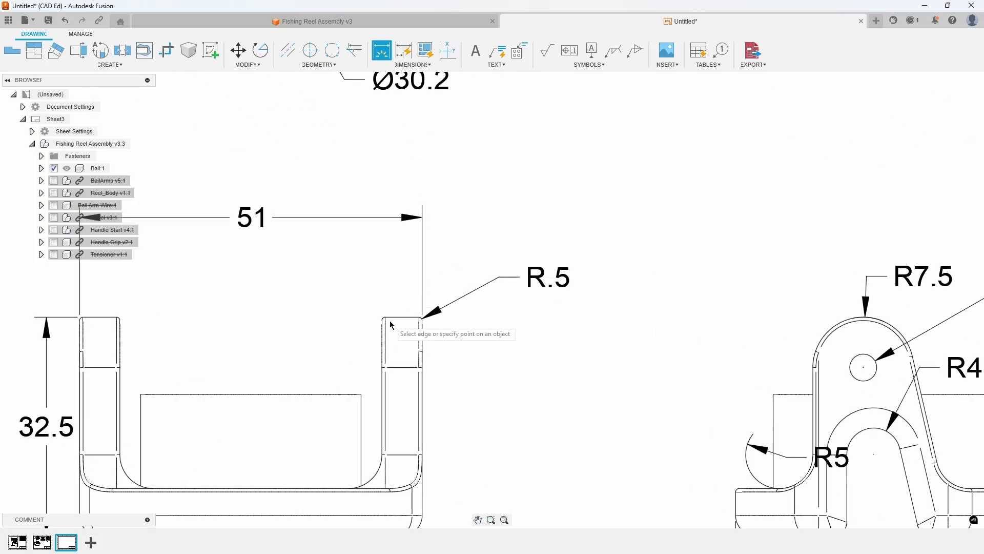
pyautogui.click(382, 320)
pyautogui.click(422, 320)
pyautogui.click(427, 261)
pyautogui.scroll(-3, 410, 354)
pyautogui.moveTo(473, 361); pyautogui.dragTo(541, 343, button='middle')
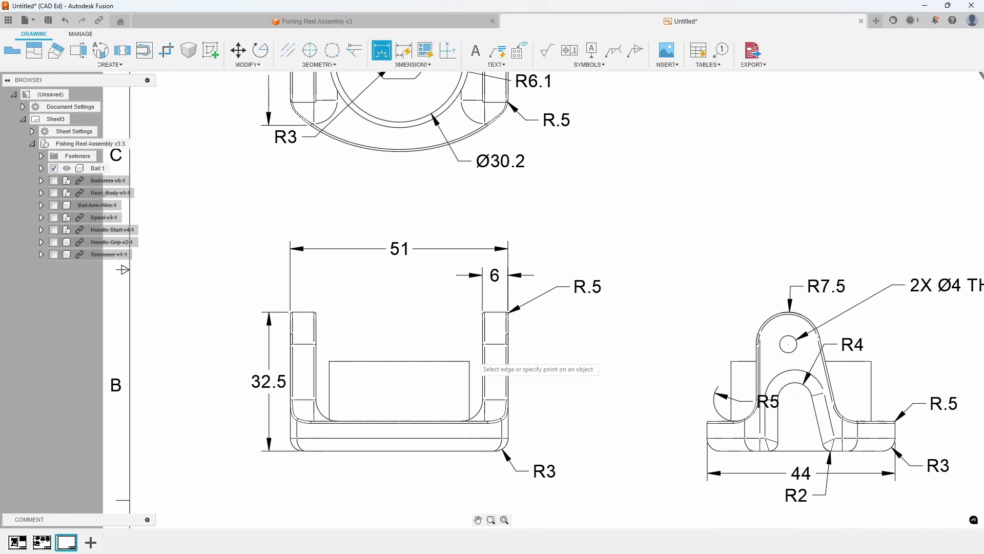
pyautogui.scroll(-3, 718, 359)
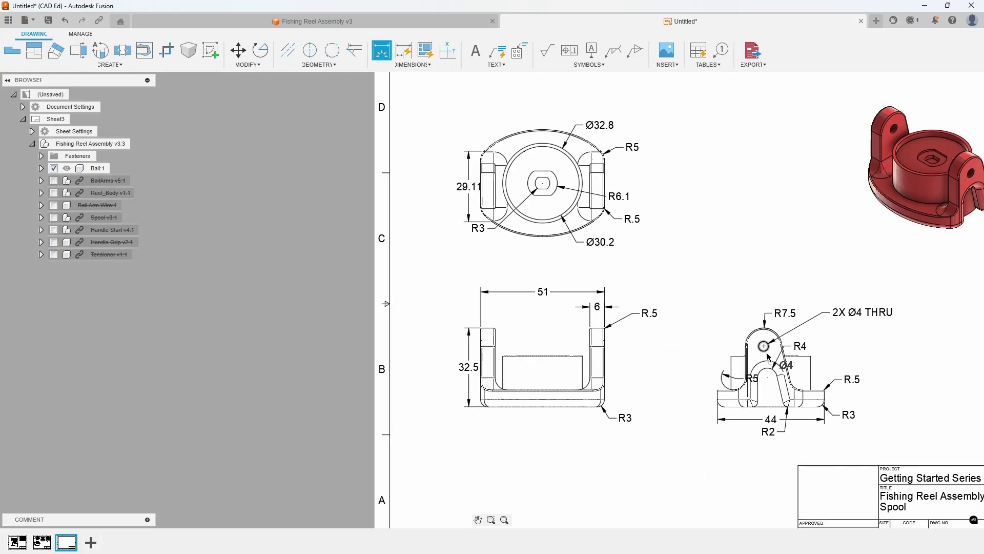
pyautogui.scroll(1, 807, 368)
pyautogui.moveTo(836, 381); pyautogui.dragTo(808, 369, button='middle')
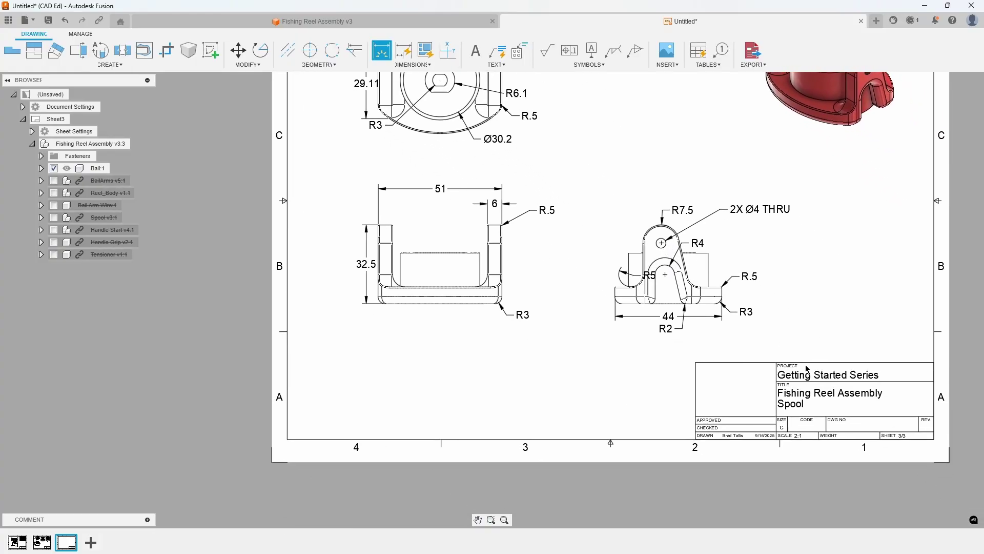
# - Switch the title block's second title attribute from Spool to Bail
pyautogui.doubleClick(808, 409)
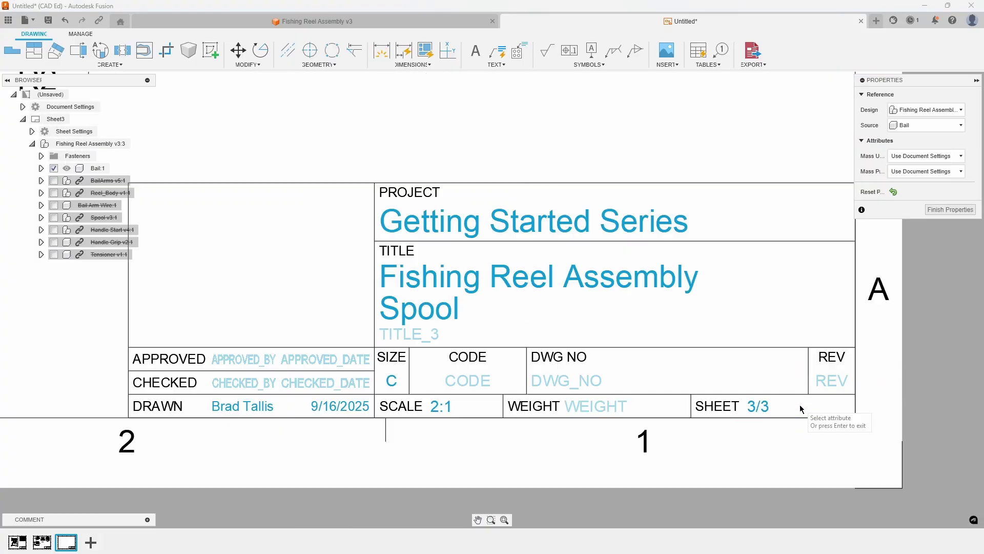
pyautogui.click(437, 314)
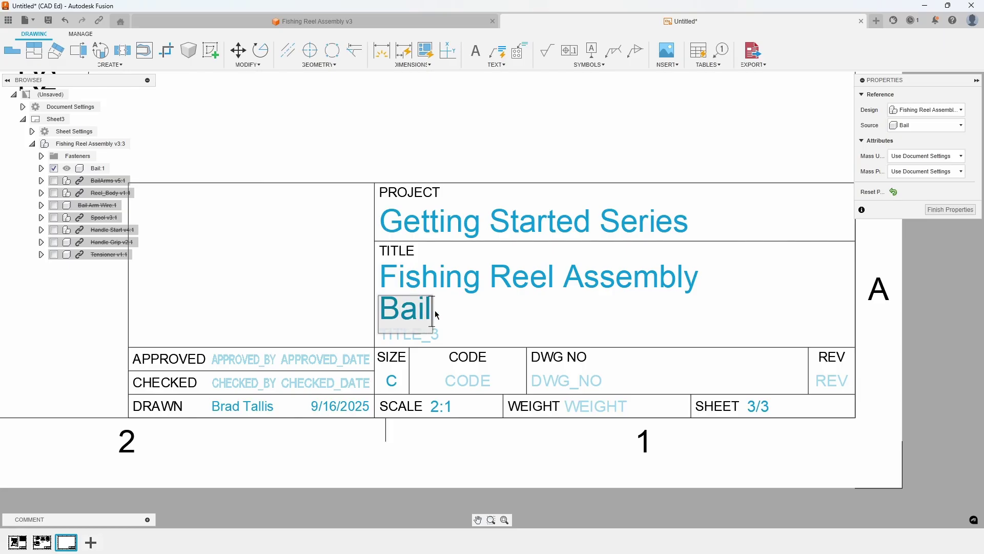
pyautogui.click(936, 210)
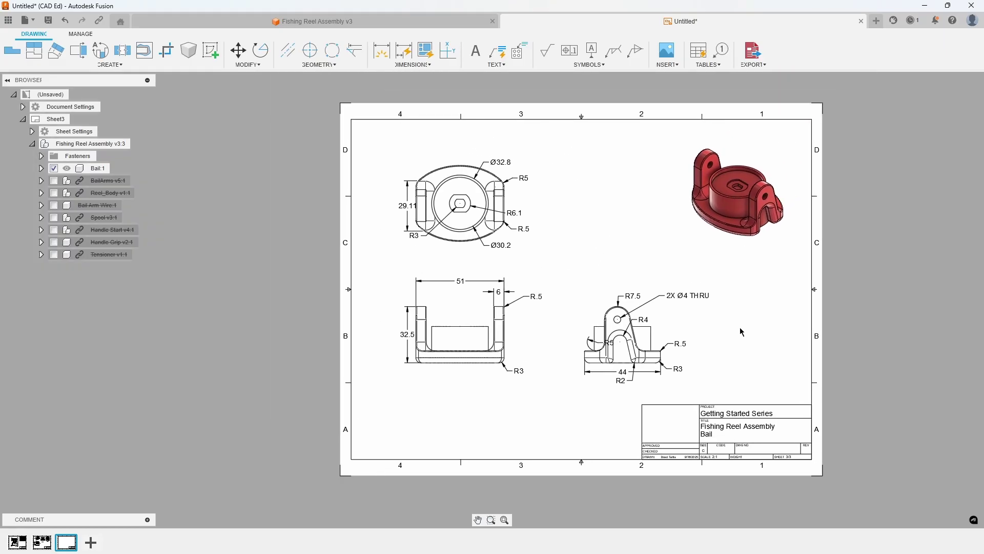
# - Add Sheet4 and place a 2:1 base view of the assembly at lower left
pyautogui.click(91, 542)
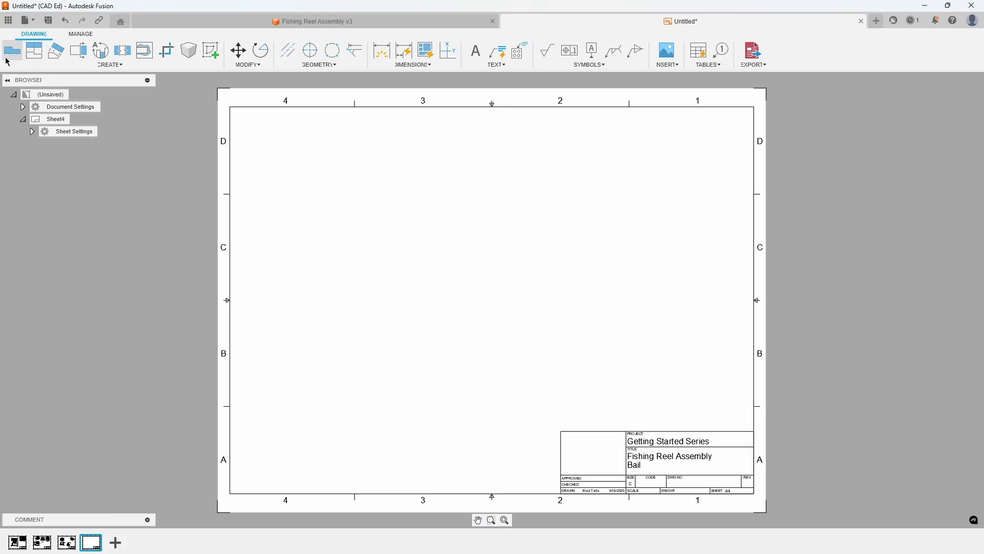
pyautogui.click(6, 54)
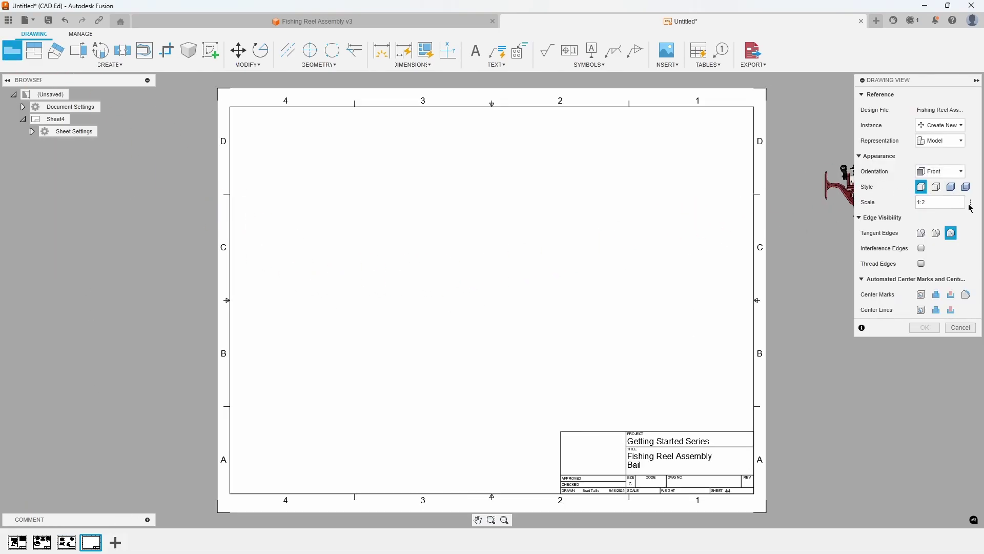
pyautogui.click(971, 203)
pyautogui.click(928, 7)
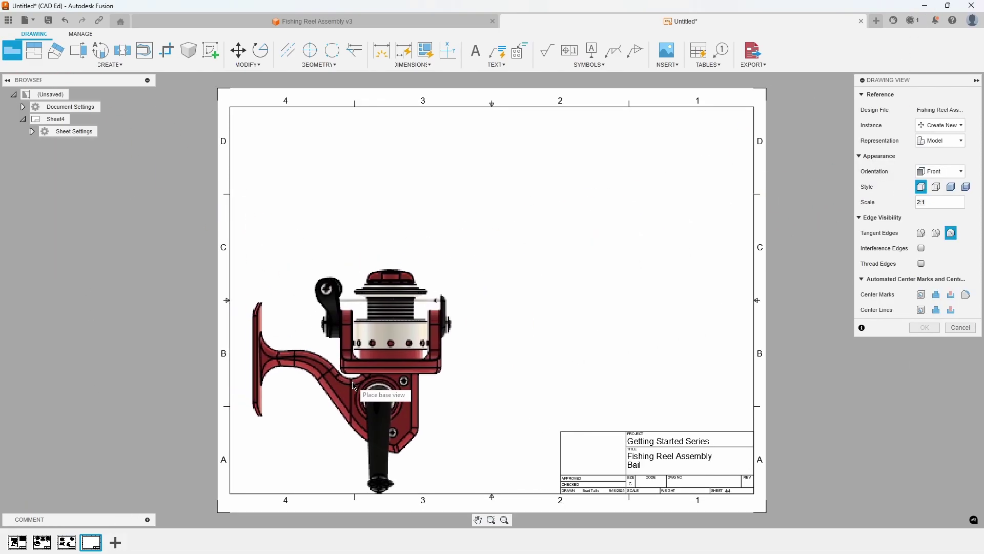
pyautogui.click(363, 375)
pyautogui.click(924, 327)
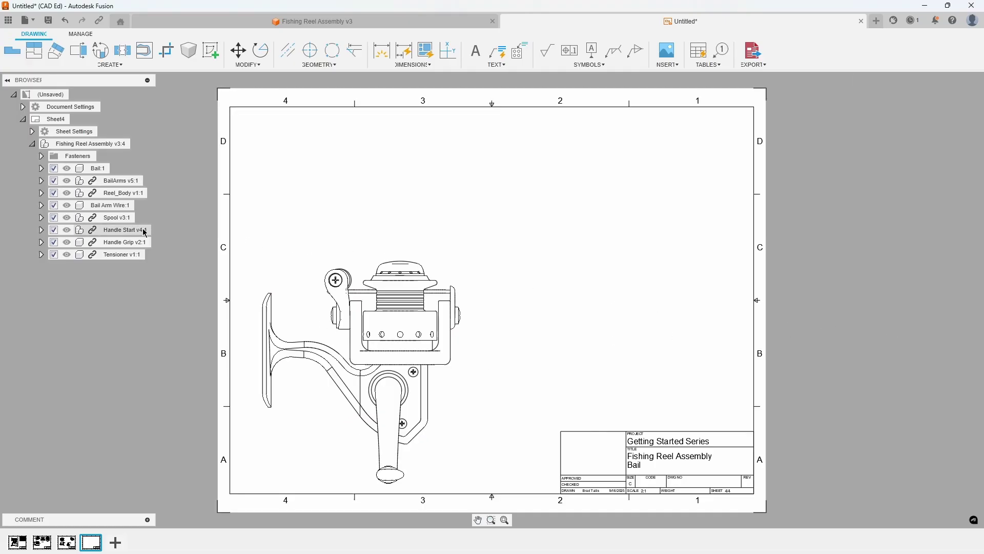
# - Show only the Tensioner and project top, side and isometric views from the base view
pyautogui.rightClick(123, 233)
pyautogui.rightClick(119, 255)
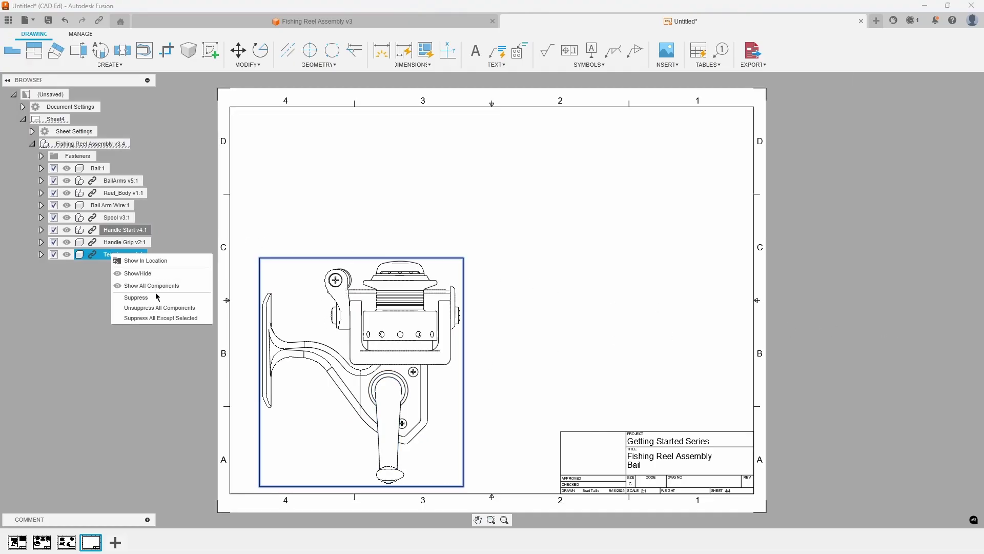
pyautogui.click(156, 319)
pyautogui.click(34, 49)
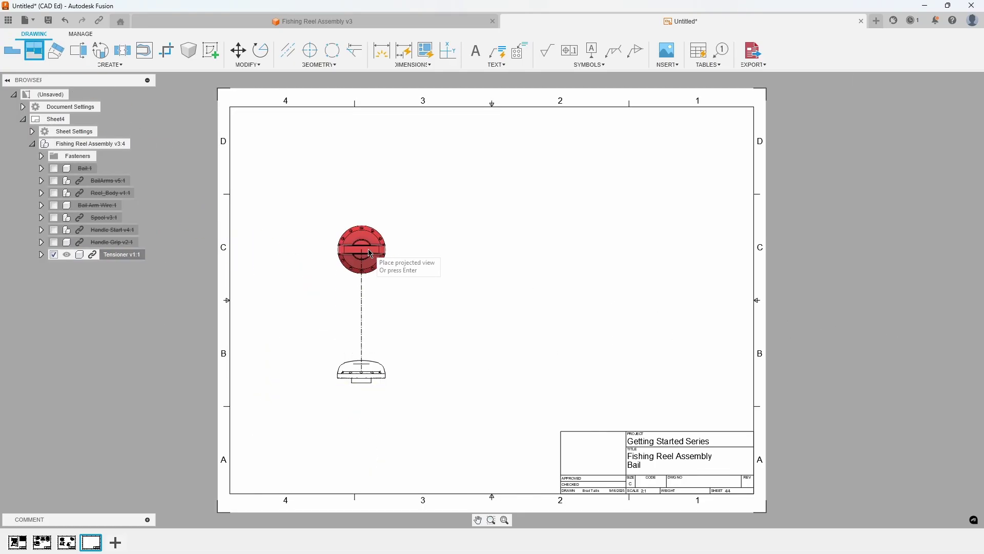
pyautogui.click(362, 233)
pyautogui.click(473, 373)
pyautogui.click(676, 182)
pyautogui.click(699, 161)
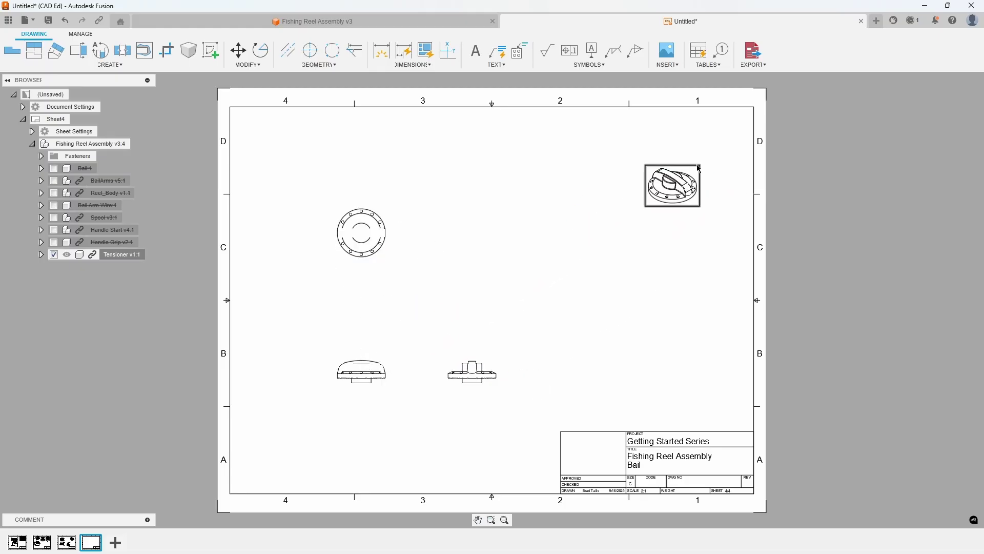
# - Make the isometric view shaded and auto-dimension the Tensioner views
pyautogui.rightClick(689, 169)
pyautogui.click(724, 156)
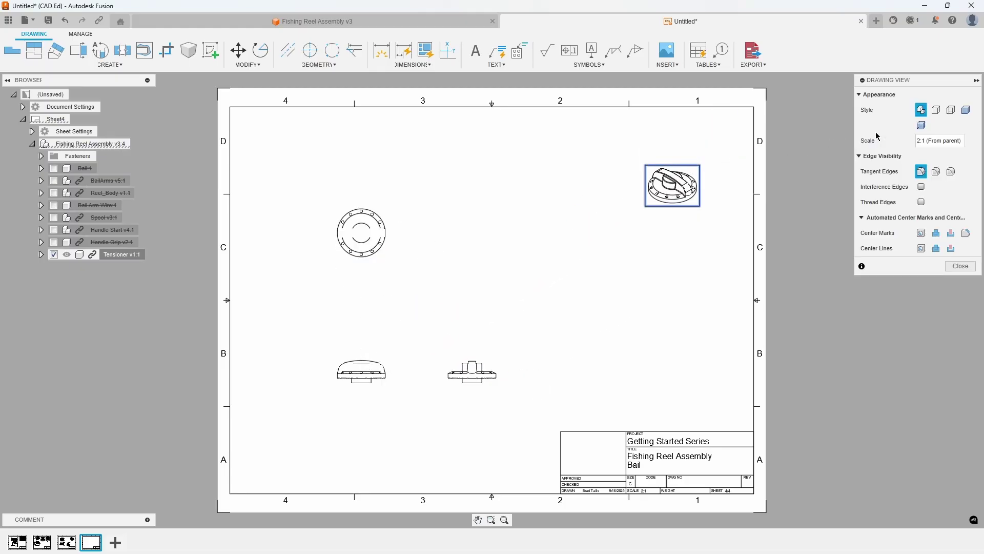
pyautogui.click(973, 112)
pyautogui.click(961, 297)
pyautogui.click(404, 50)
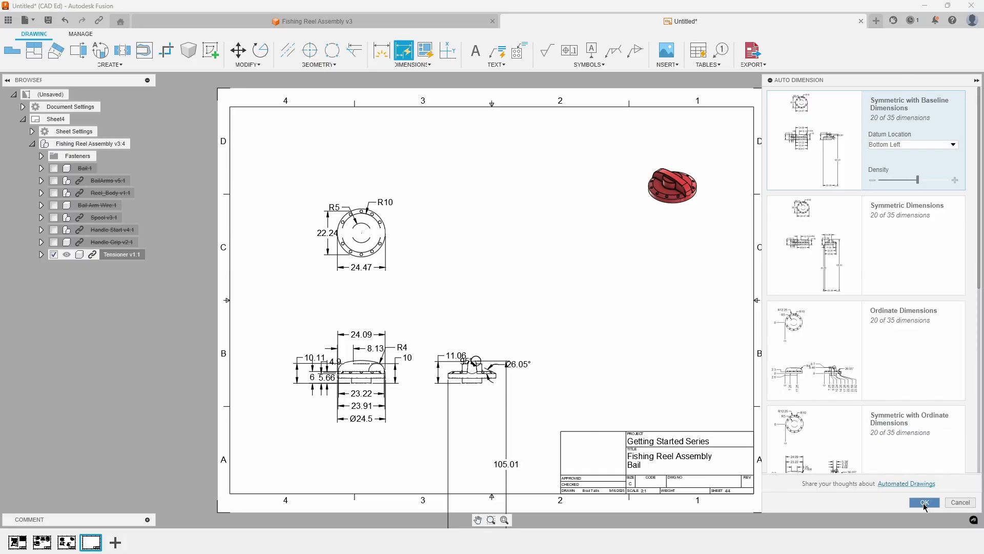
pyautogui.click(926, 505)
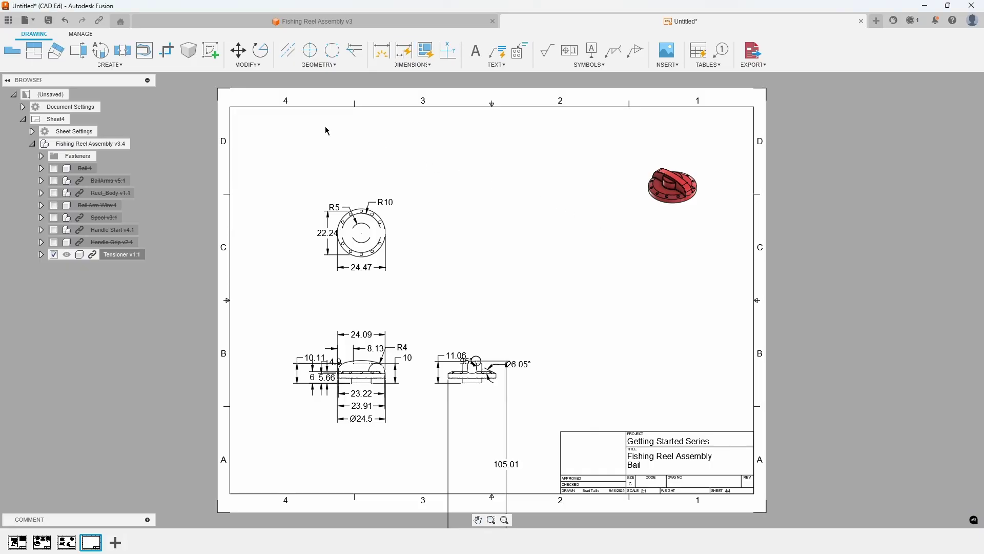
# - Upload the Getting Started Series TB file from the computer into the project through the Data Panel
pyautogui.click(8, 21)
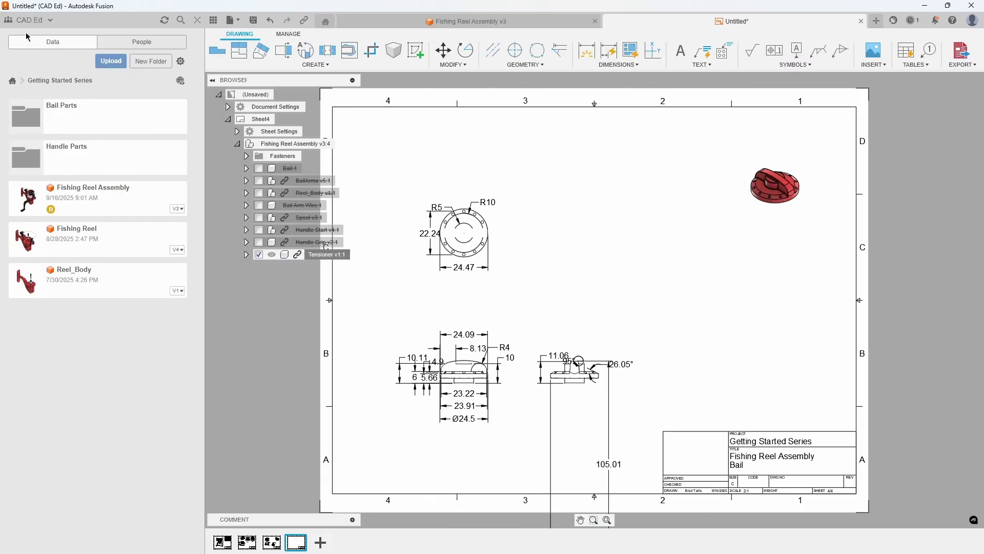
pyautogui.click(111, 61)
pyautogui.click(335, 292)
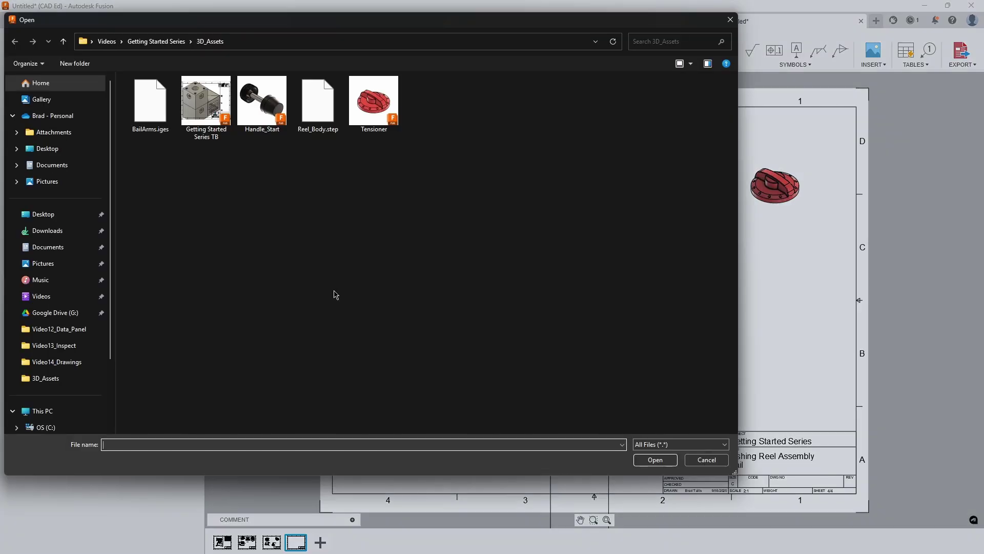
pyautogui.click(210, 112)
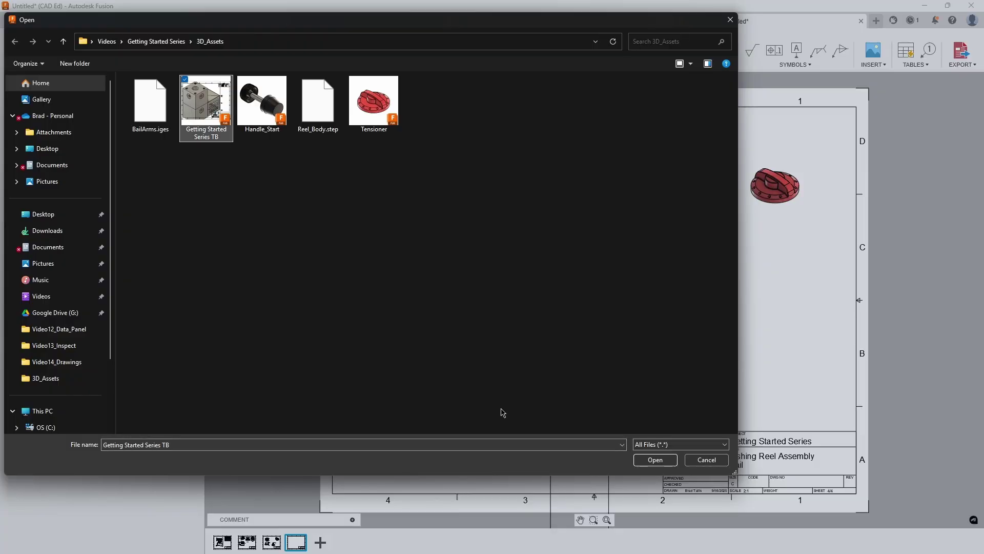
pyautogui.click(658, 464)
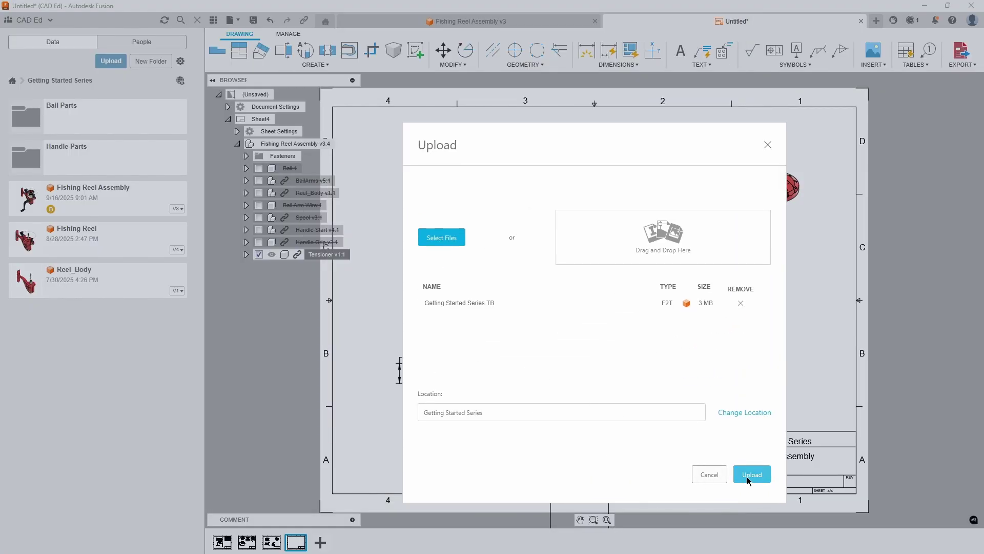
pyautogui.click(751, 474)
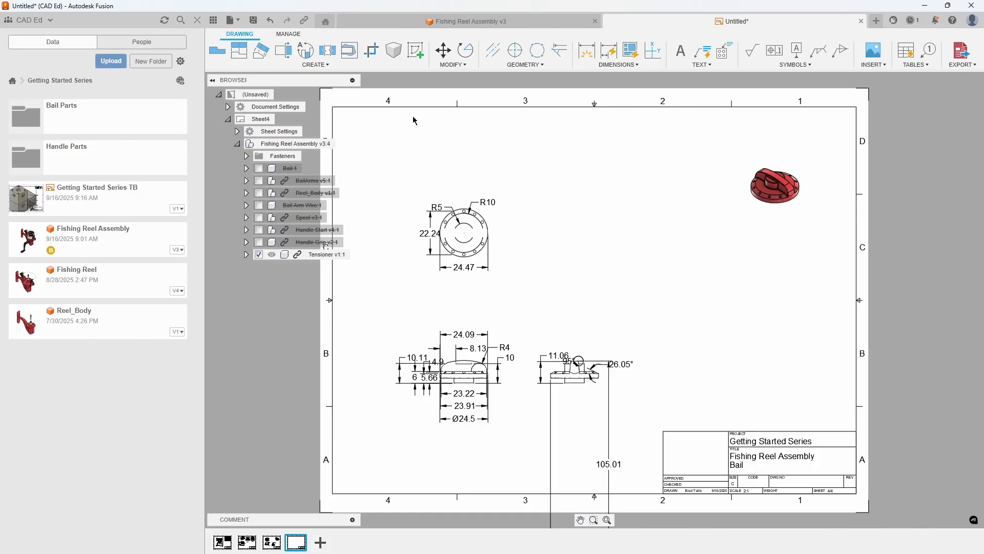
# - Start a new automatic drawing from the Fishing Reel Assembly v3 design
pyautogui.click(484, 22)
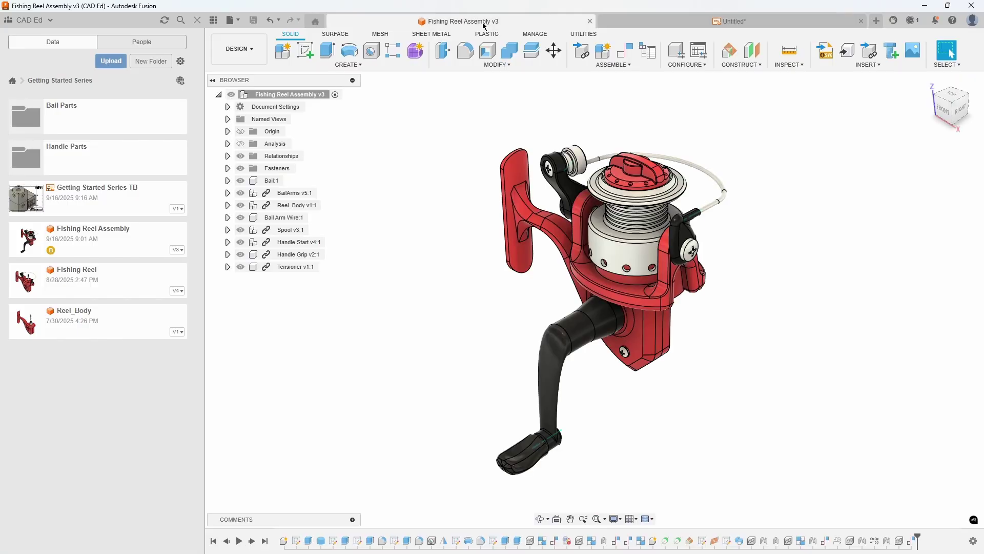
pyautogui.click(230, 20)
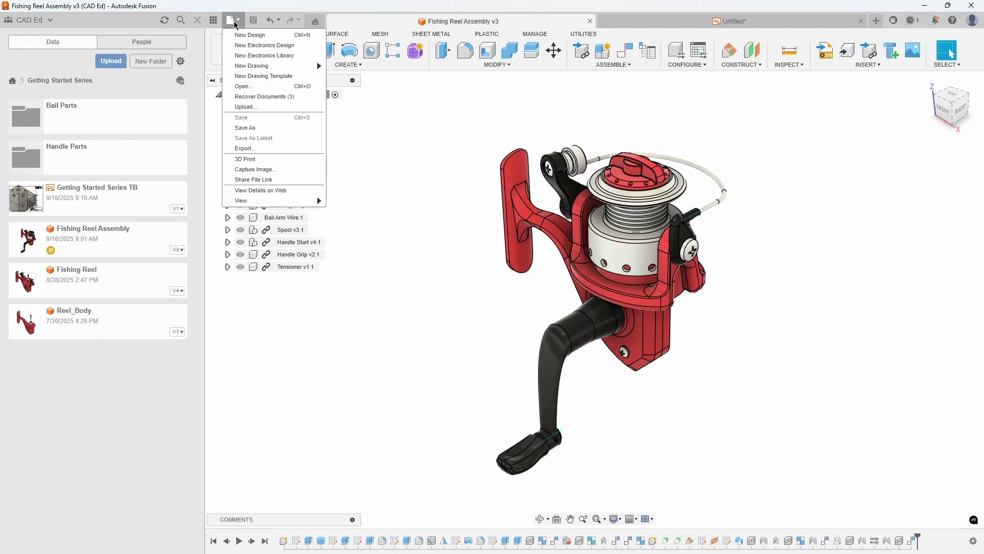
pyautogui.moveTo(251, 68)
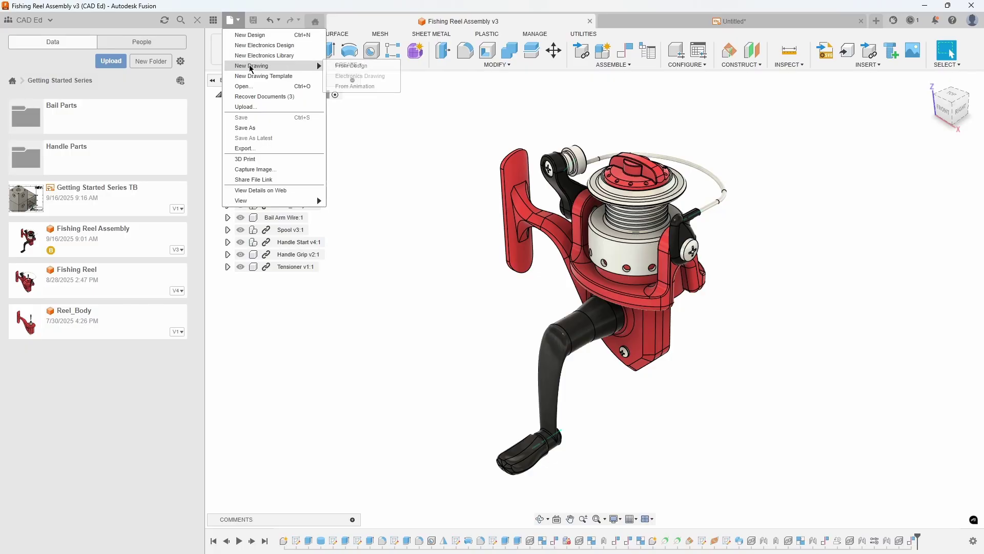
pyautogui.click(353, 67)
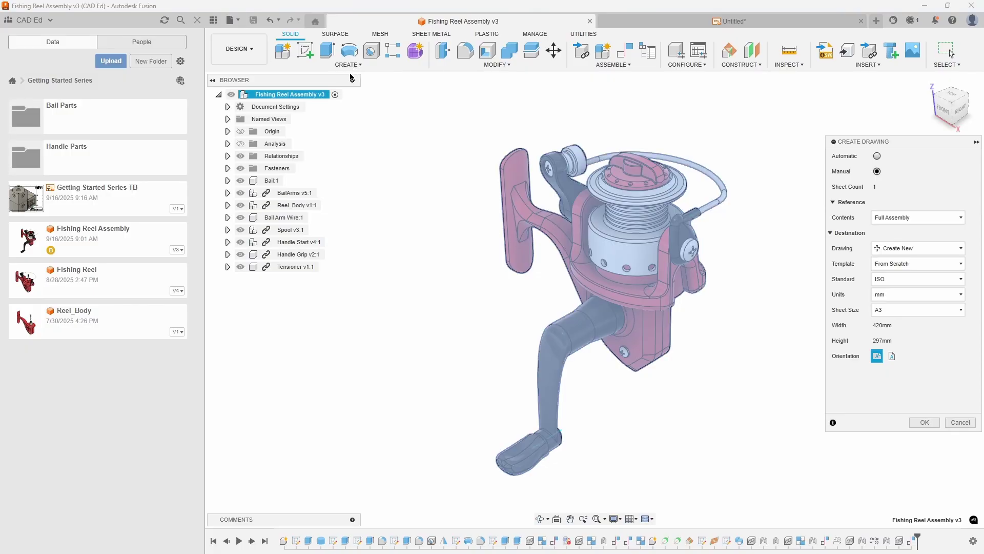
pyautogui.click(845, 155)
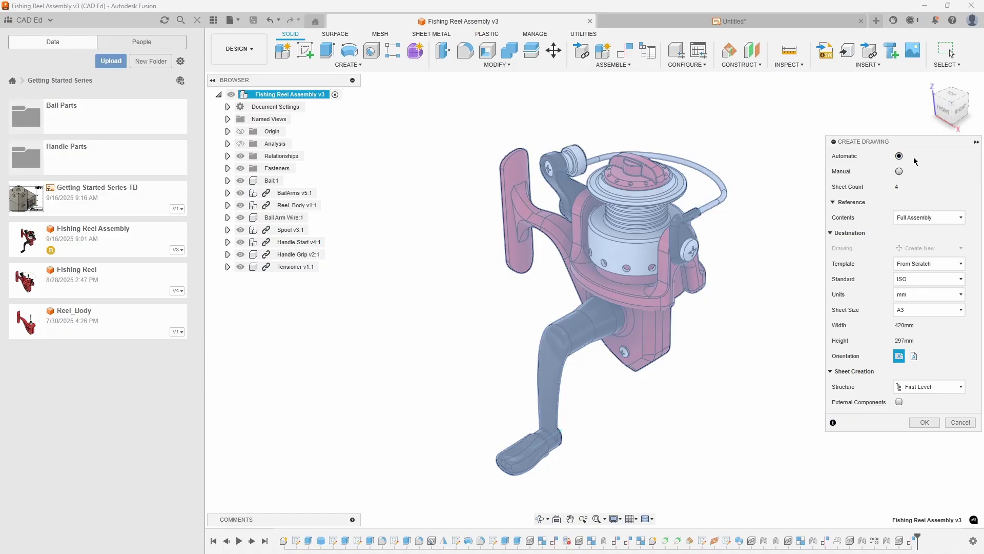
# - Choose the Getting Started Series TB template and All Level structure, then create the drawing
pyautogui.click(923, 263)
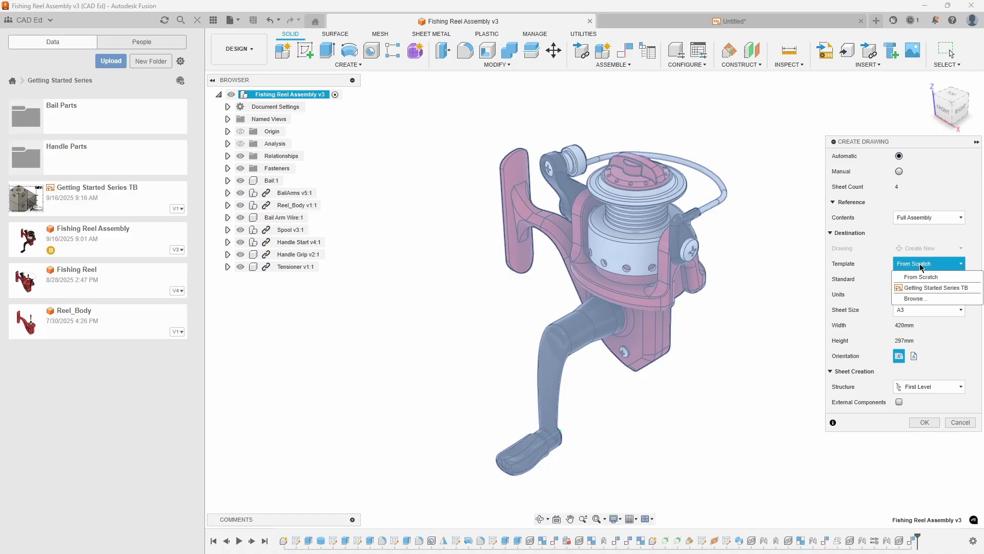
pyautogui.click(918, 300)
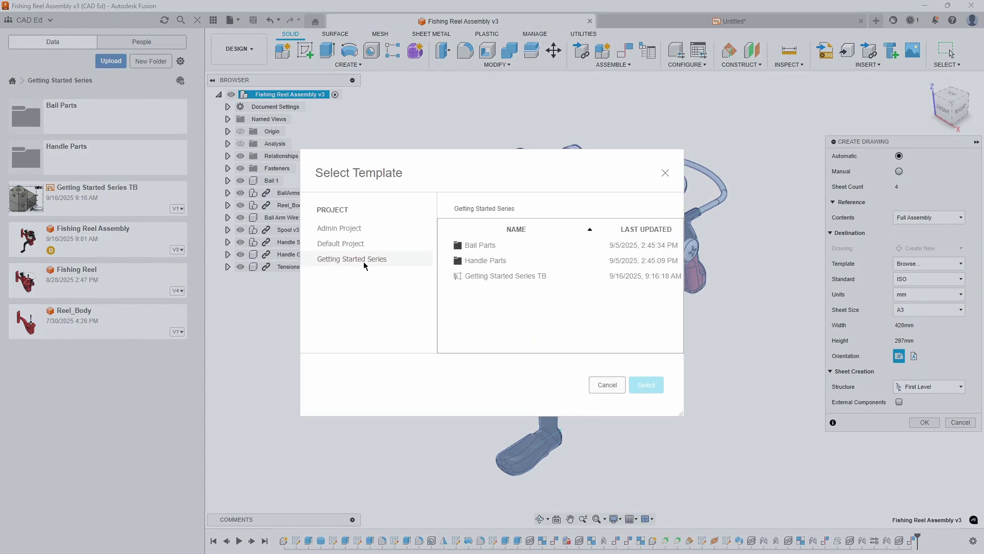
pyautogui.click(502, 277)
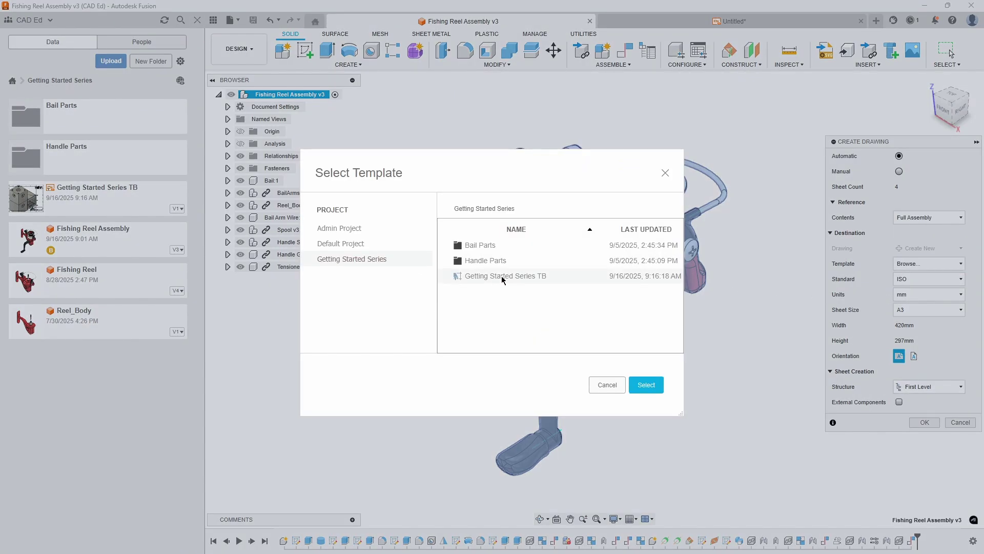
pyautogui.click(646, 385)
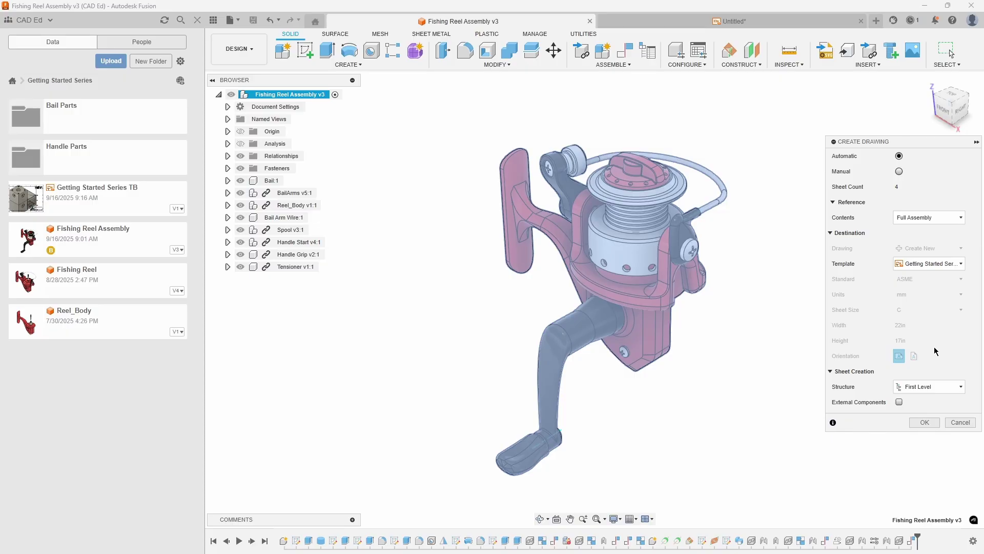
pyautogui.click(943, 386)
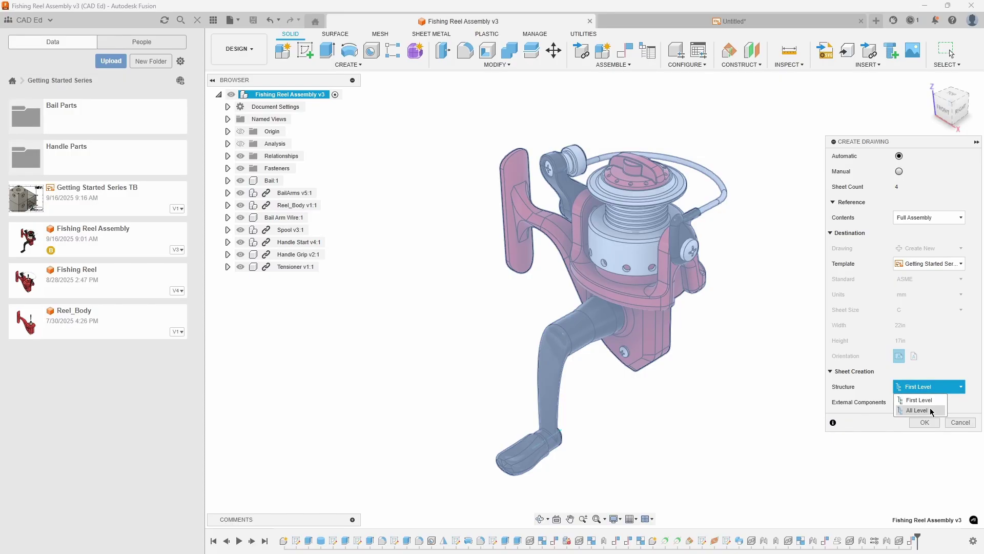
pyautogui.click(930, 410)
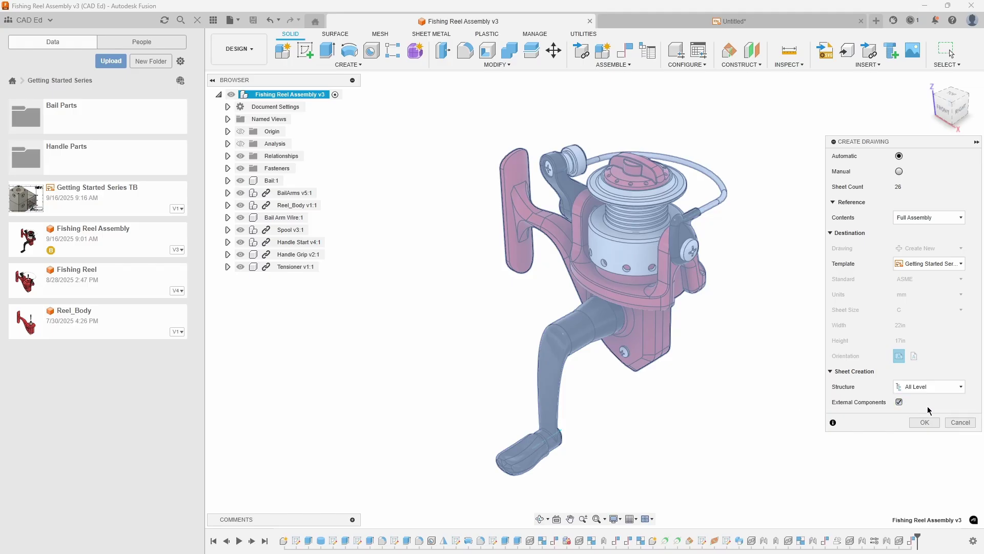
pyautogui.click(924, 423)
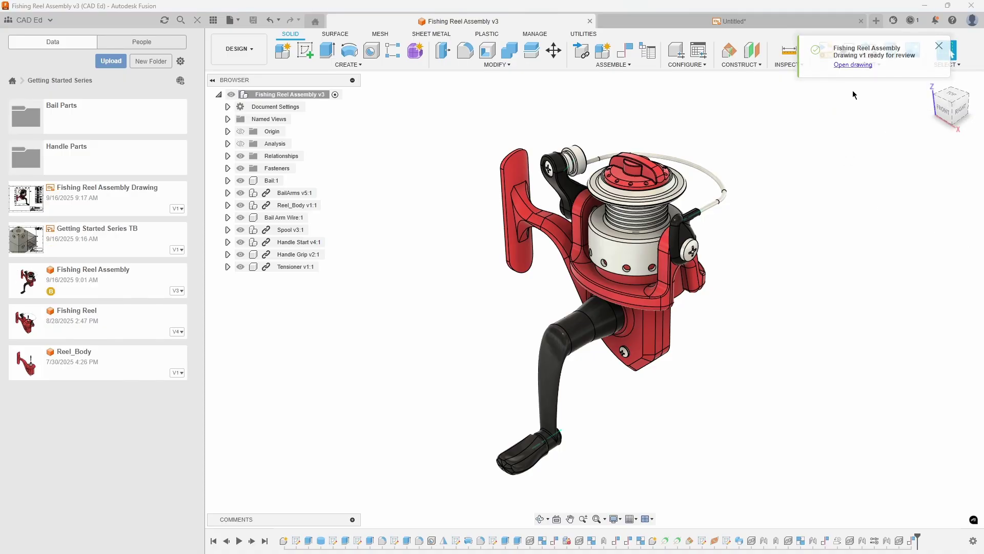
# - Open Fishing Reel Assembly Drawing v1 from the 'ready for review' notification
pyautogui.click(847, 65)
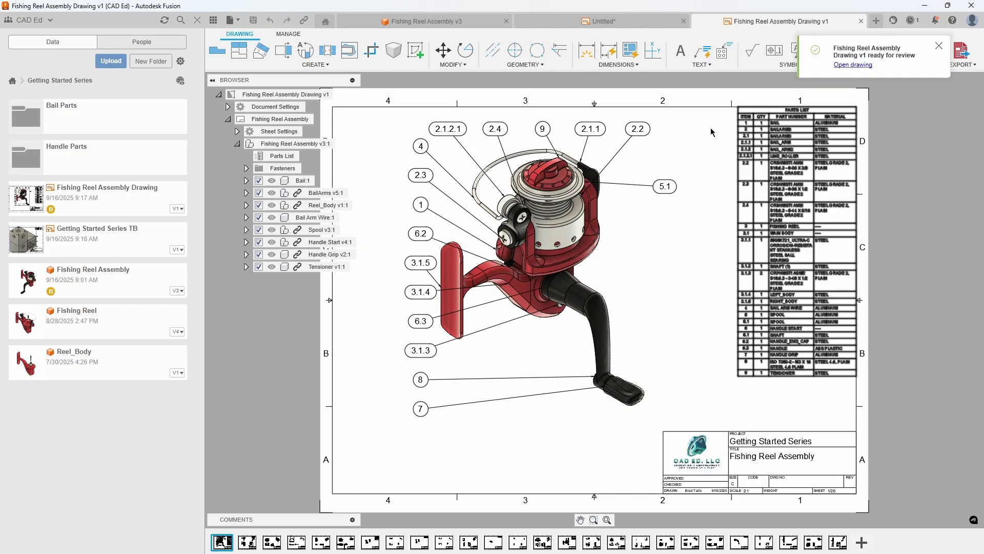
# - Hide the Data Panel, review the second and Bail sheets, and accept the suggested automatic dimensions
pyautogui.click(213, 20)
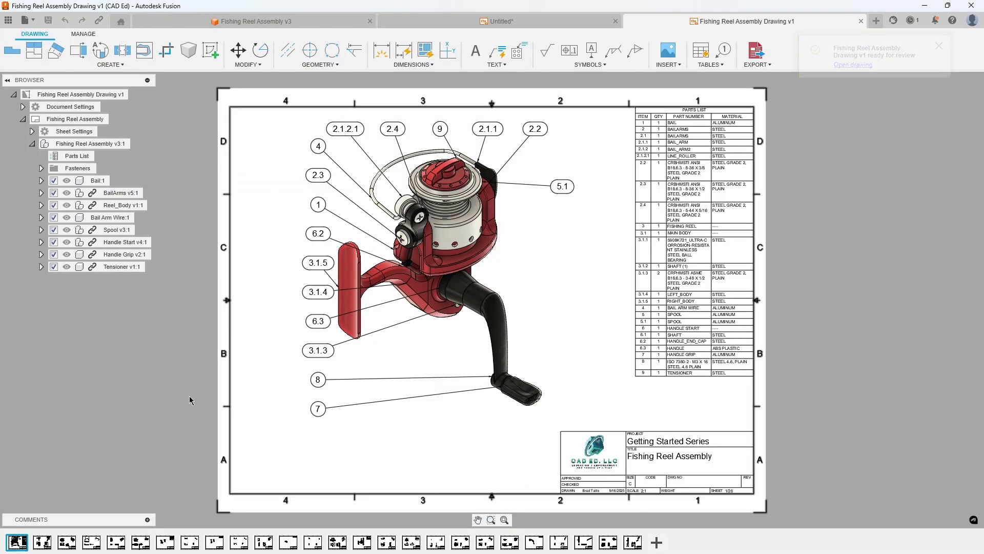
pyautogui.click(43, 542)
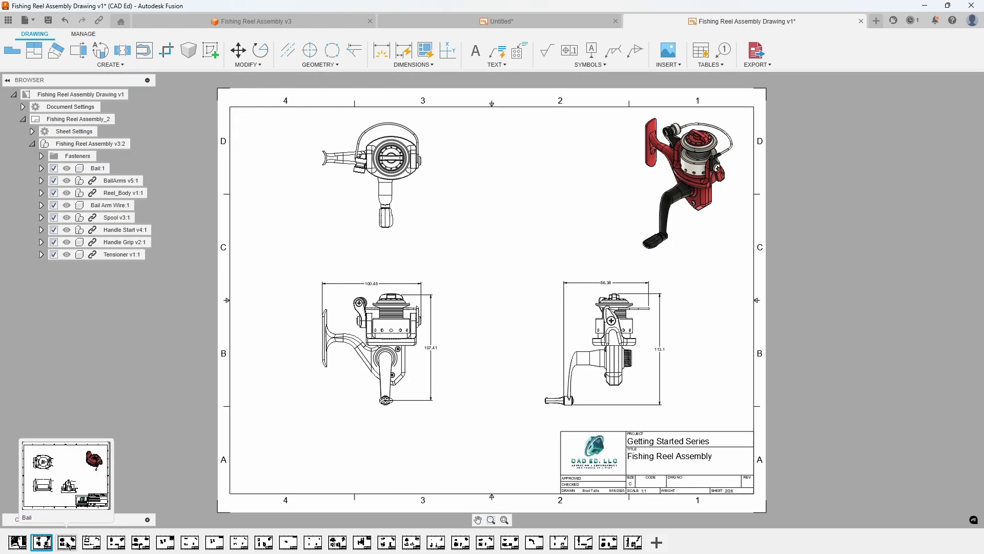
pyautogui.click(67, 543)
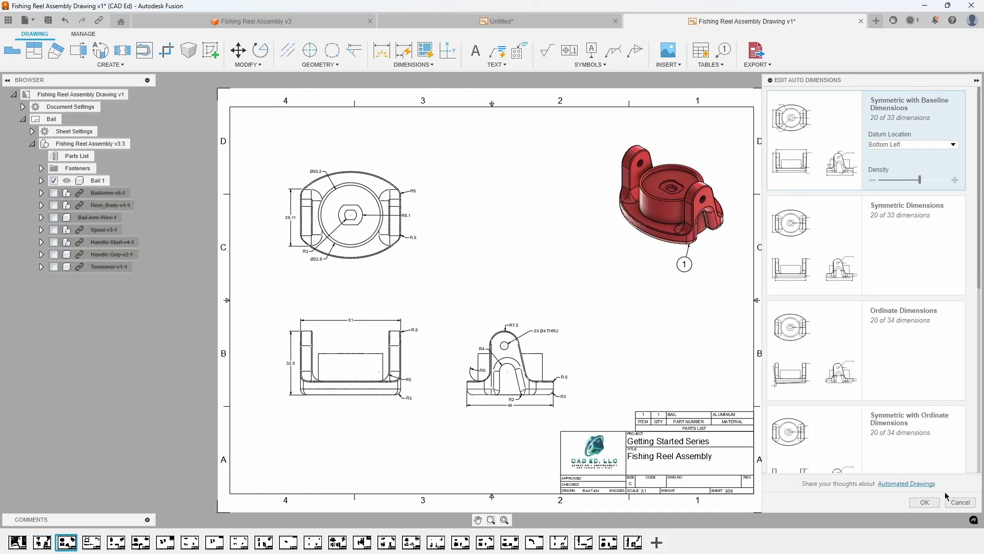
pyautogui.click(927, 503)
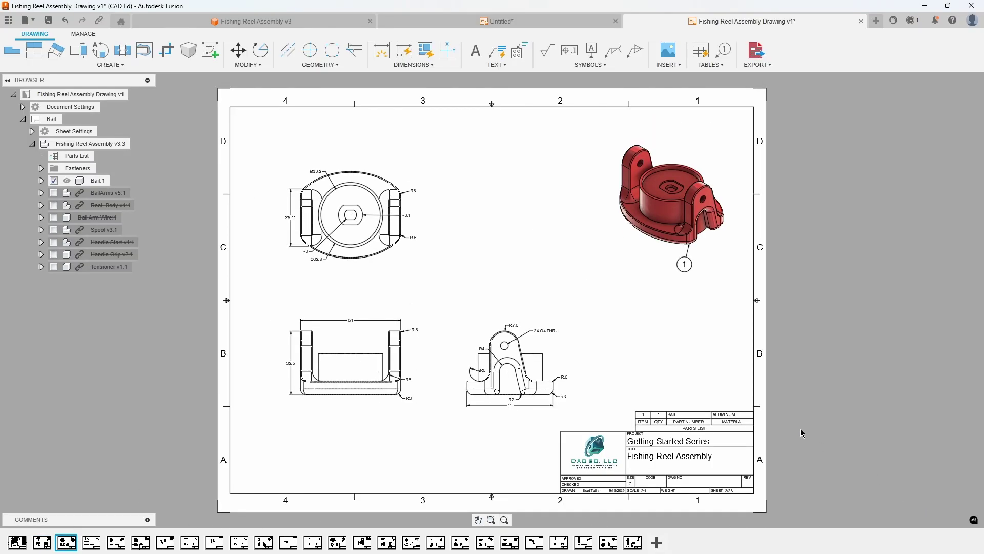
# - Drag the Bail Arm Wire sheet's 10° angle dimension down near the arc, then check the later sheets
pyautogui.click(98, 541)
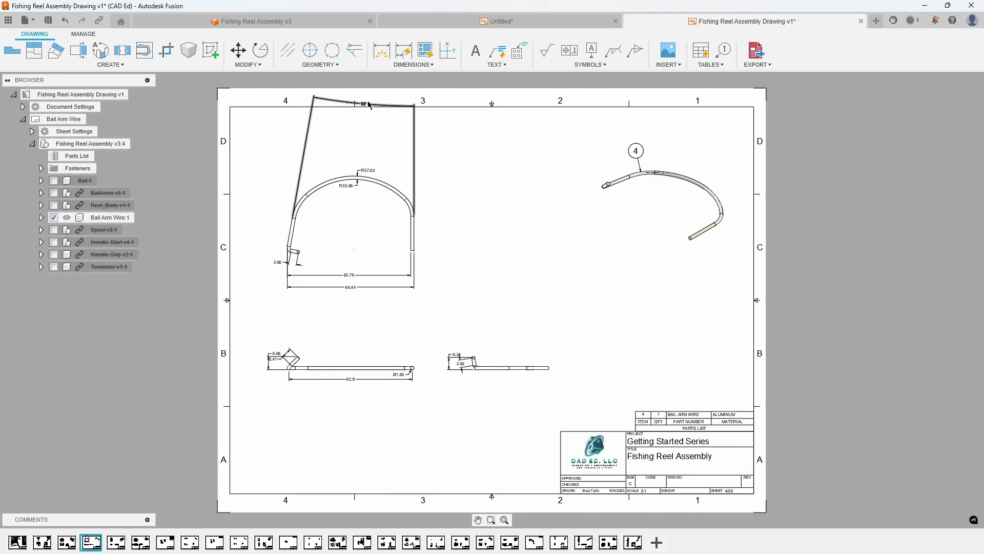
pyautogui.moveTo(364, 104); pyautogui.dragTo(364, 149)
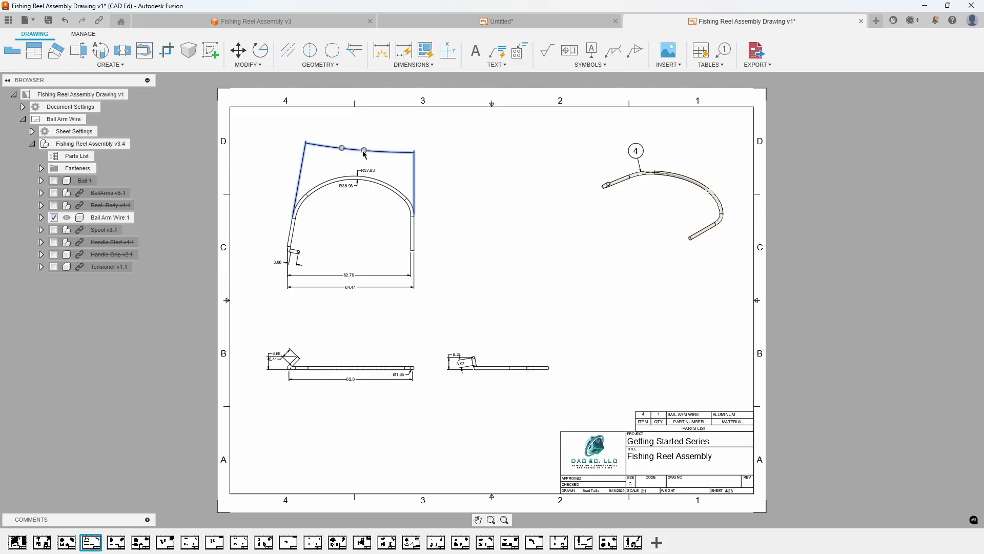
pyautogui.click(116, 541)
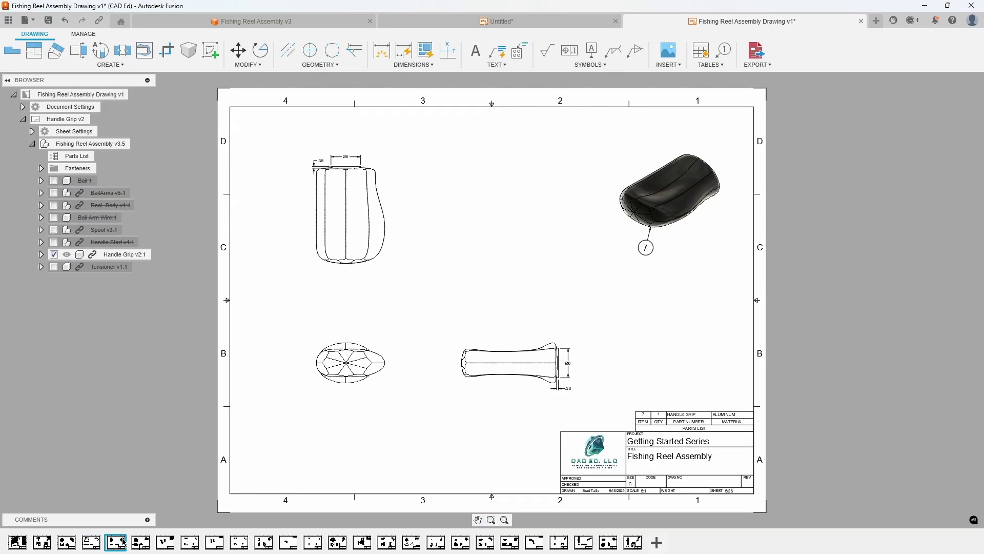
pyautogui.click(165, 542)
# - Delete the BailArms v5, BailArms v5_2 and BailArms sheets, and move BailArms_2 one place later
pyautogui.rightClick(165, 541)
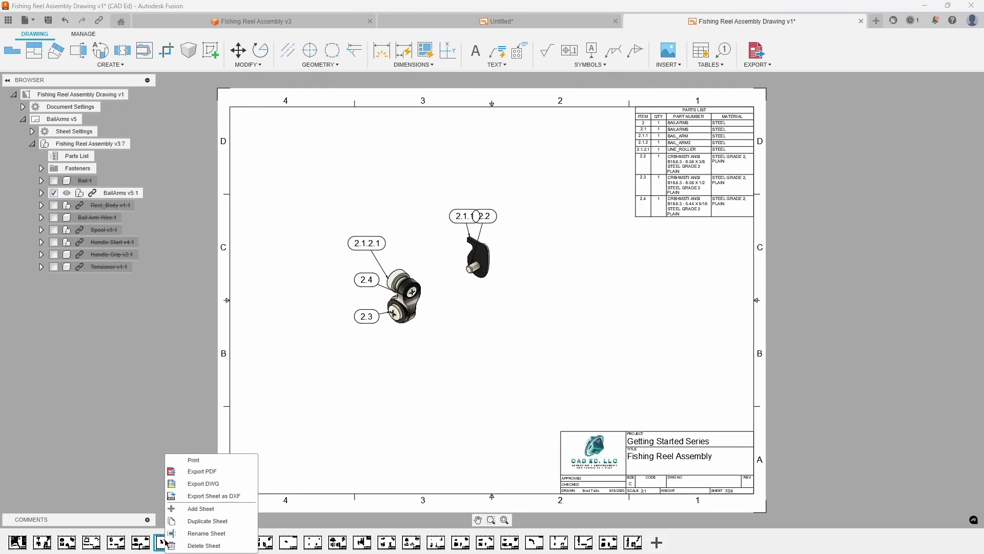
pyautogui.click(202, 545)
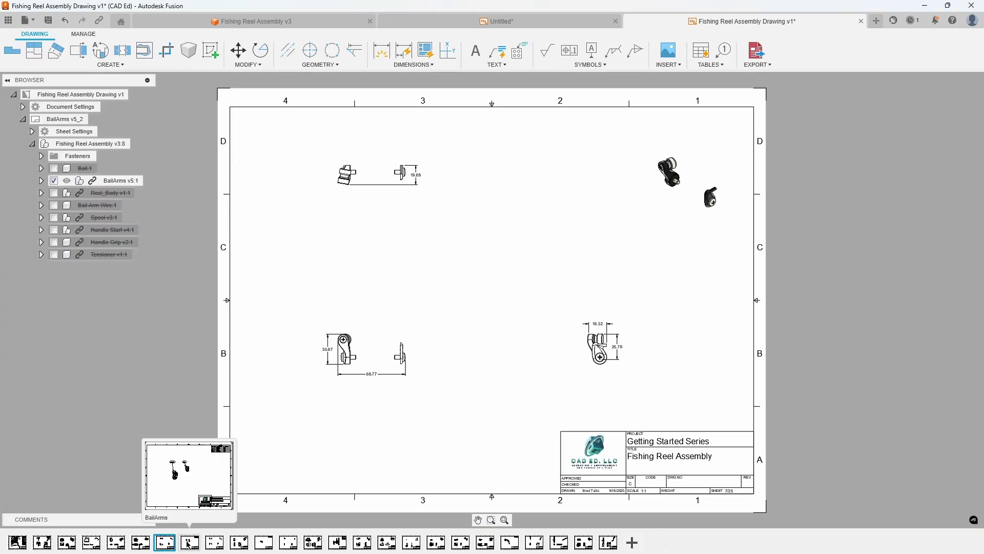
pyautogui.rightClick(165, 542)
pyautogui.click(195, 537)
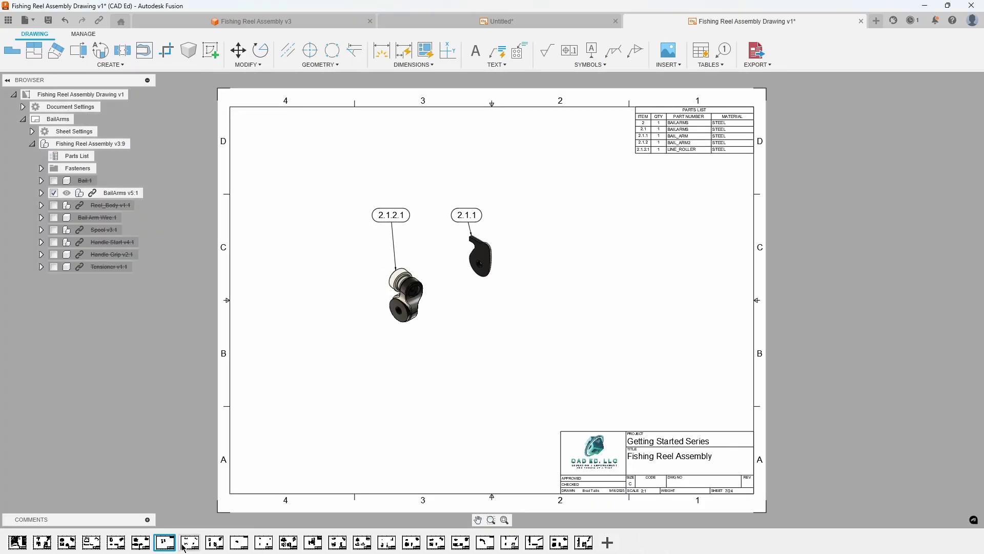
pyautogui.rightClick(168, 544)
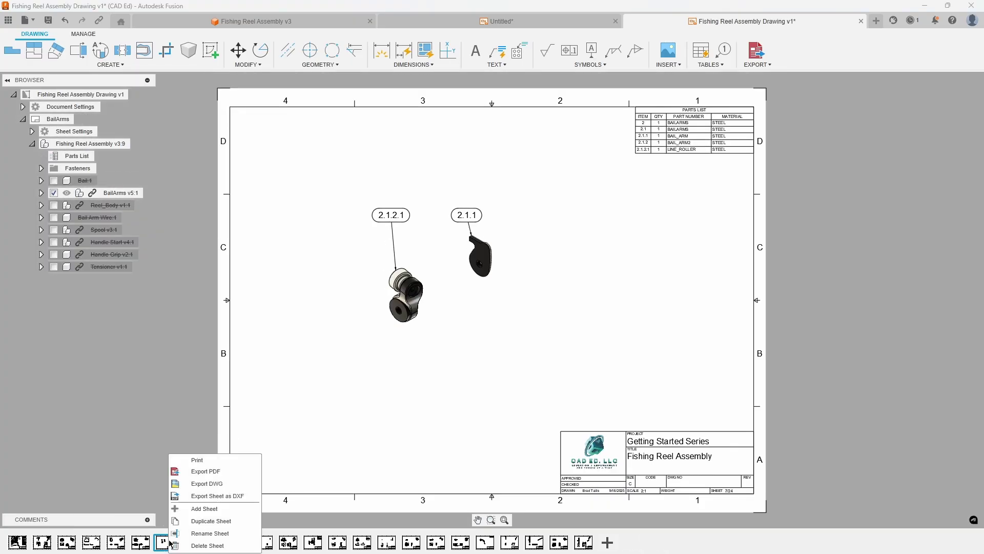
pyautogui.click(196, 546)
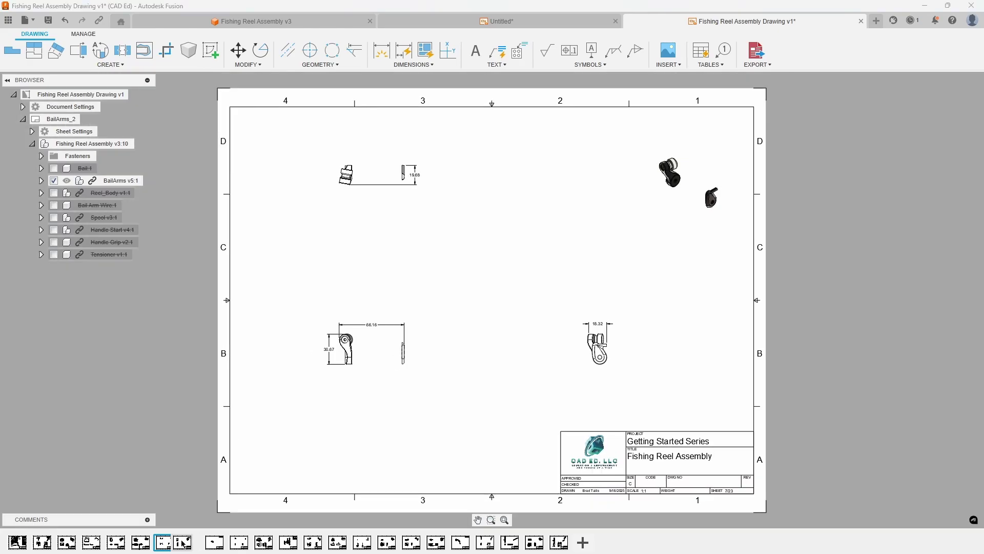
pyautogui.moveTo(183, 543); pyautogui.dragTo(214, 544)
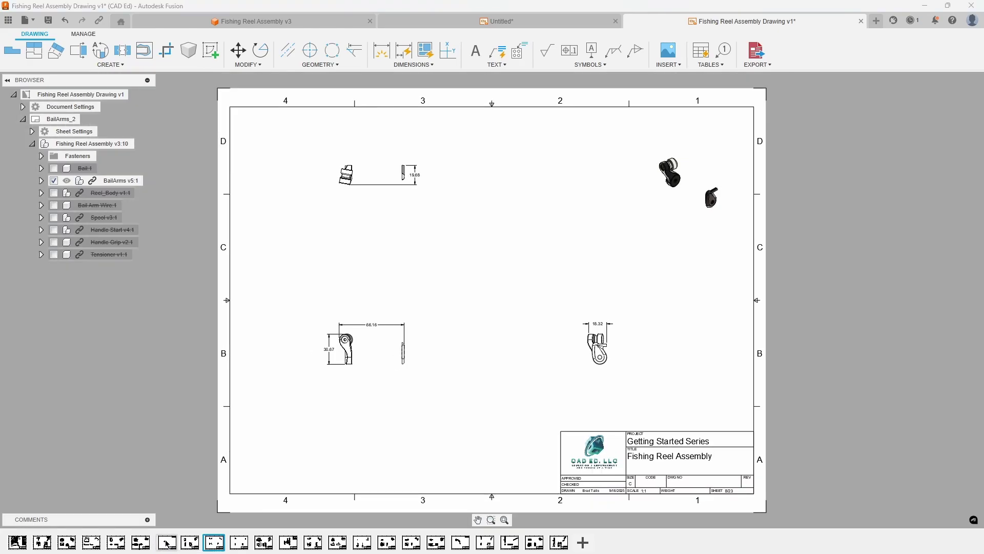
pyautogui.click(289, 542)
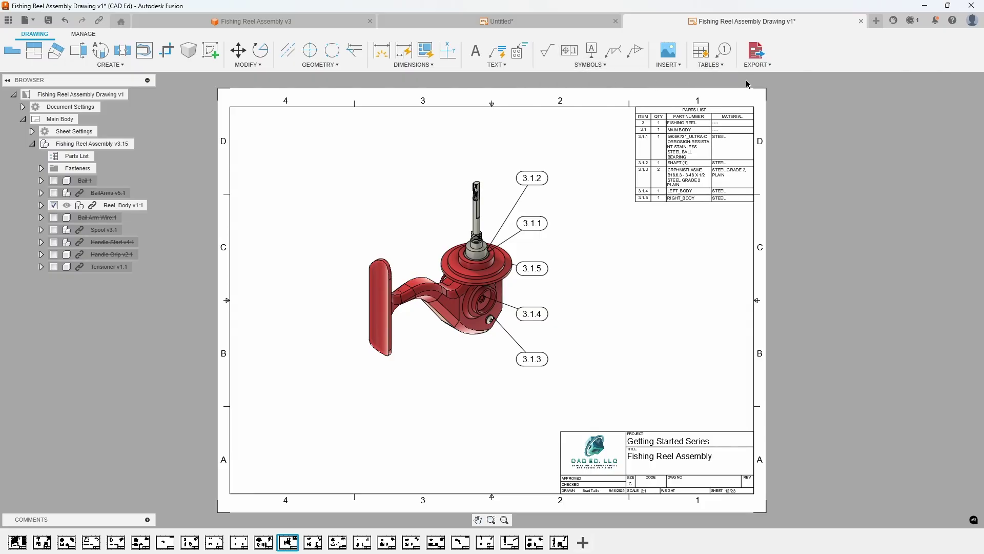
# - Export all sheets to a PDF, save it, and check pages 2 and 3
pyautogui.click(771, 67)
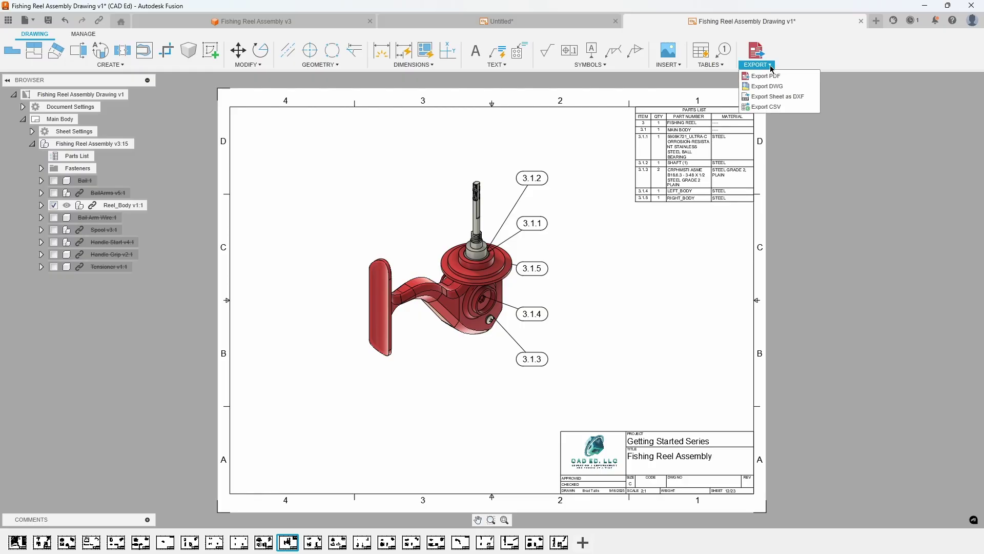
pyautogui.click(796, 79)
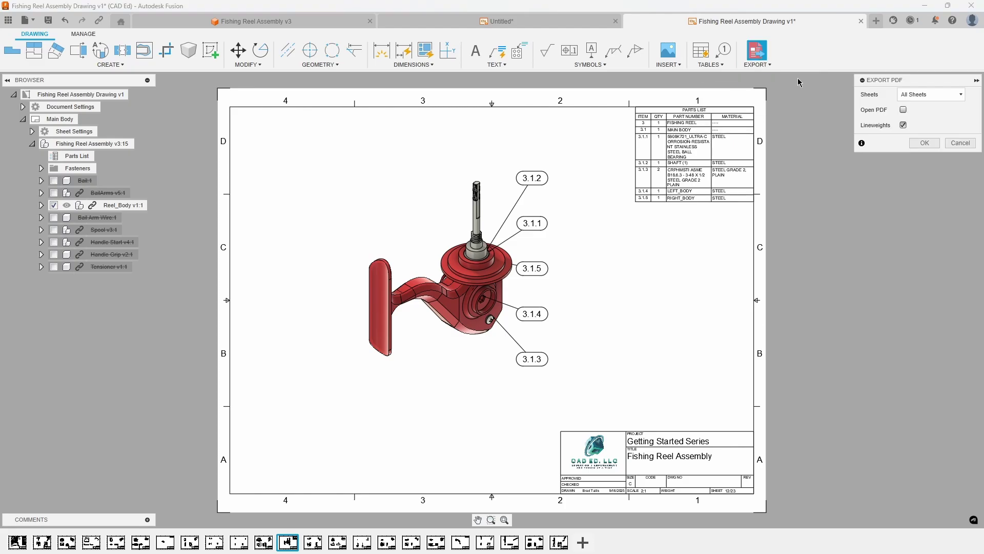
pyautogui.click(945, 97)
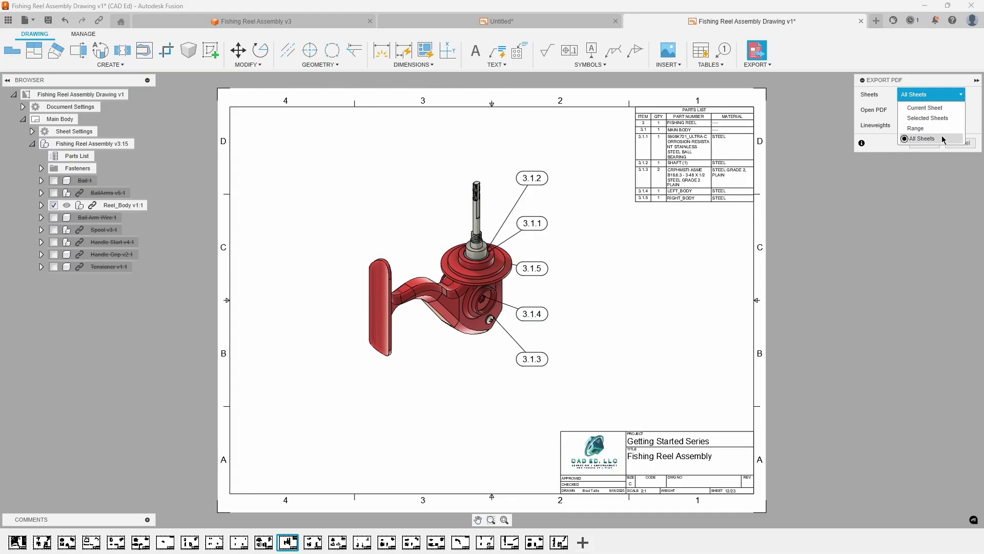
pyautogui.click(932, 169)
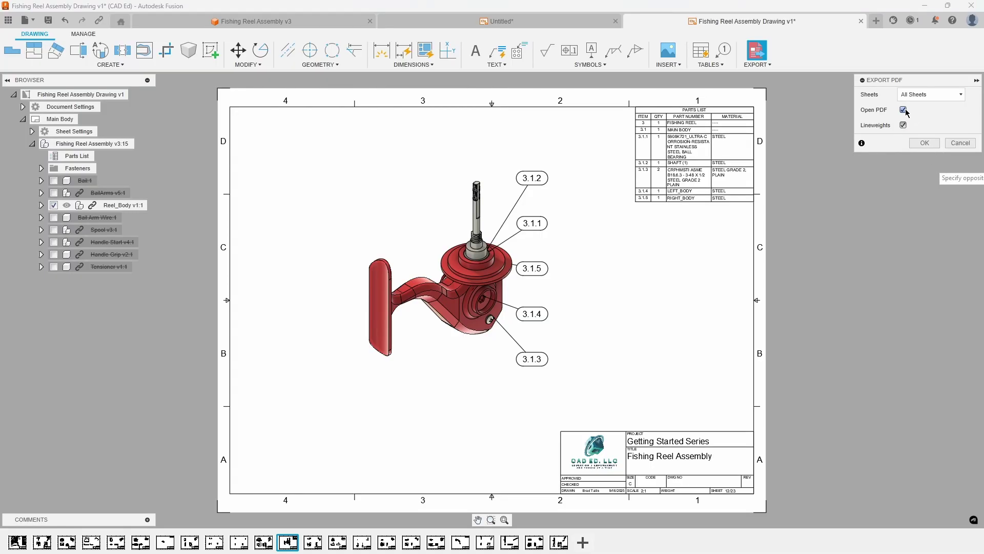
pyautogui.click(923, 143)
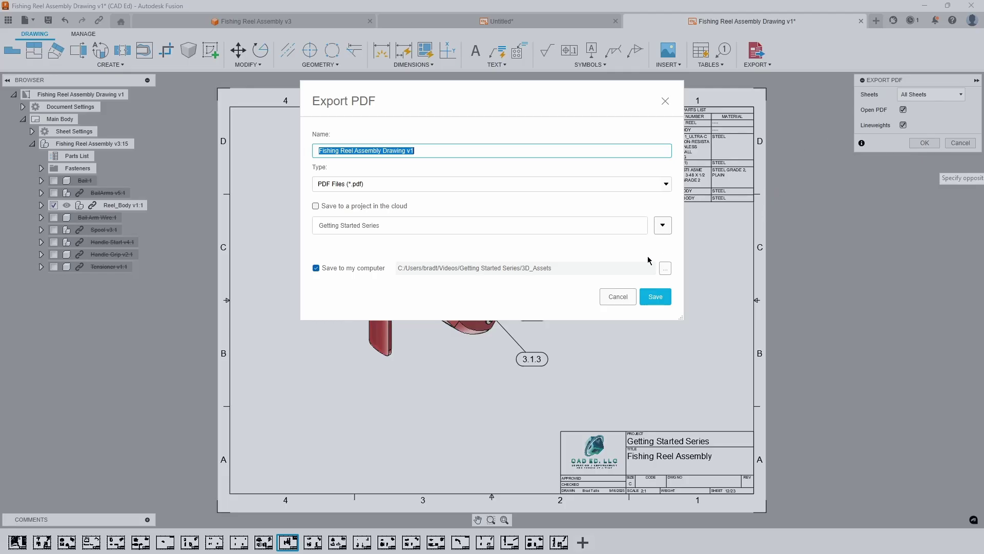
pyautogui.click(654, 296)
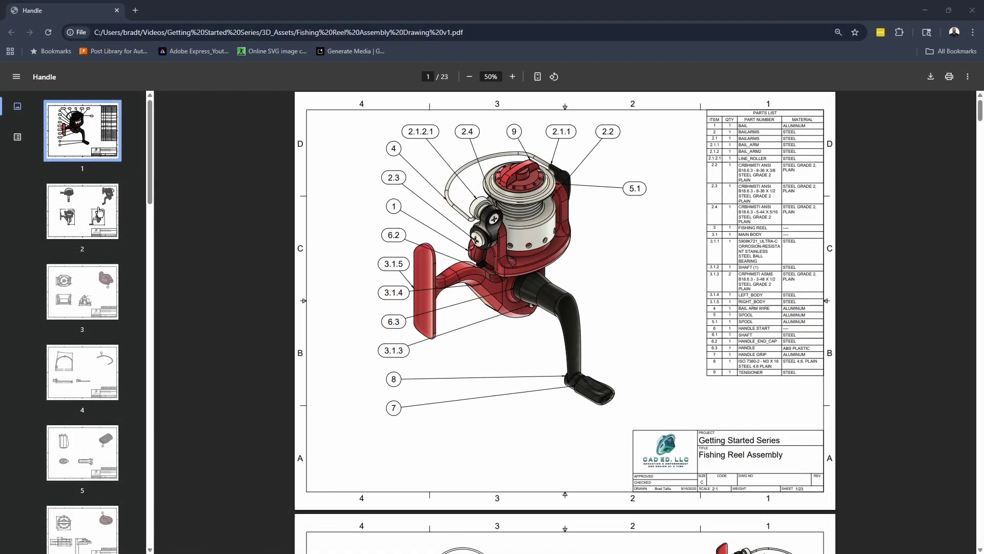
pyautogui.click(99, 212)
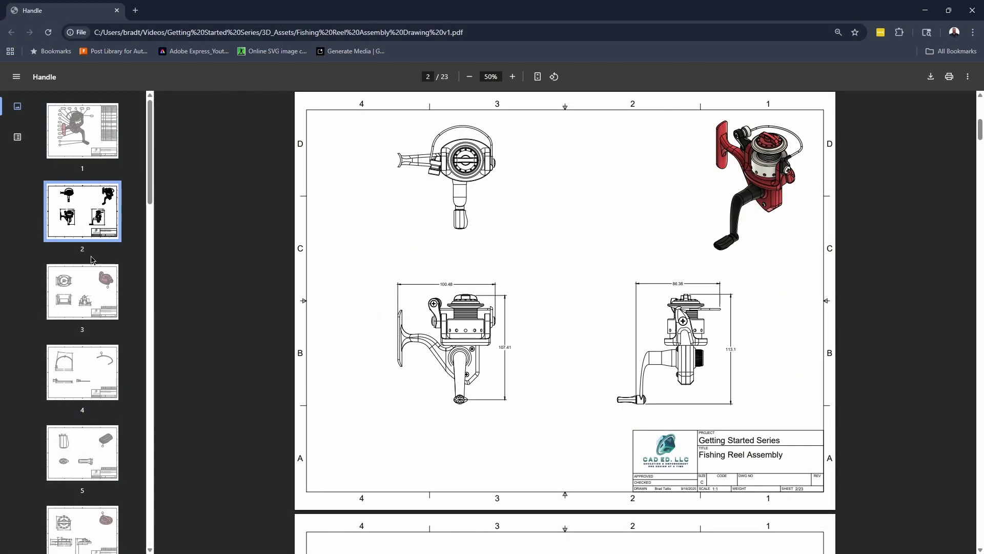
pyautogui.click(64, 281)
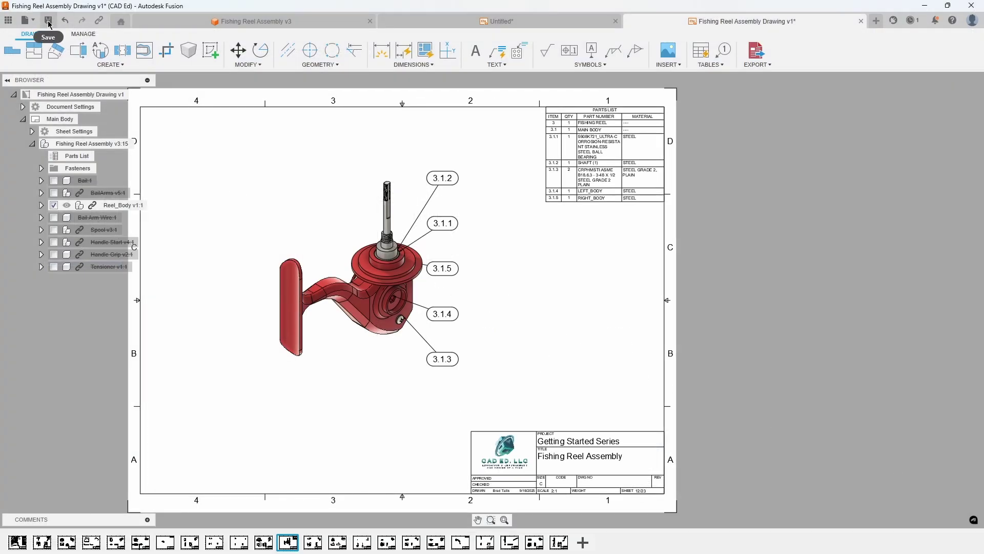
# - Save Fishing Reel Assembly Drawing v1 as a new version
pyautogui.click(48, 20)
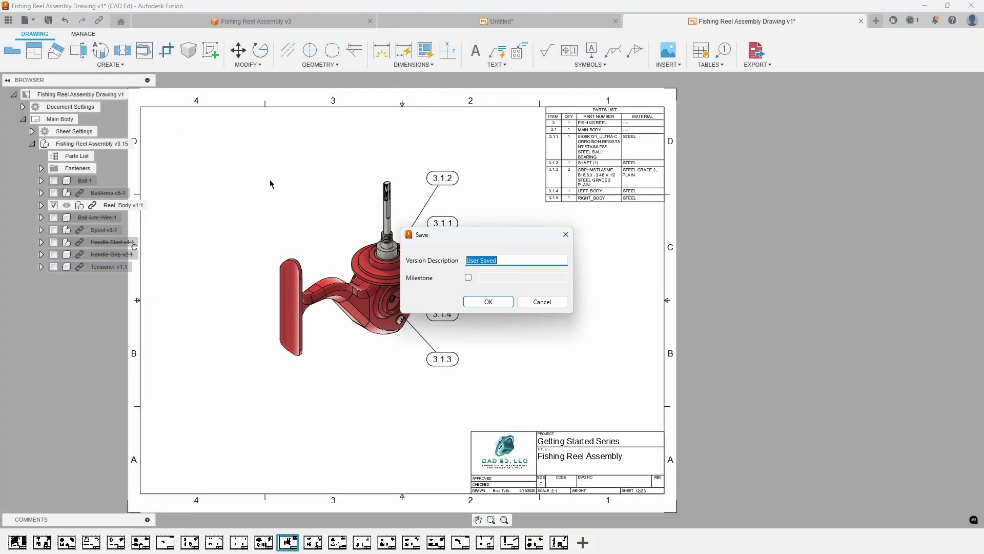
pyautogui.click(490, 302)
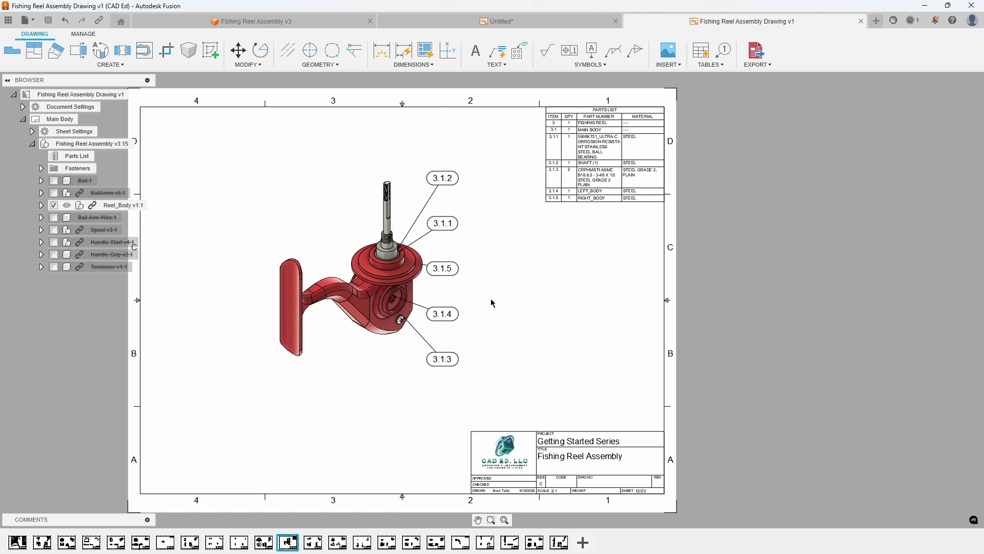